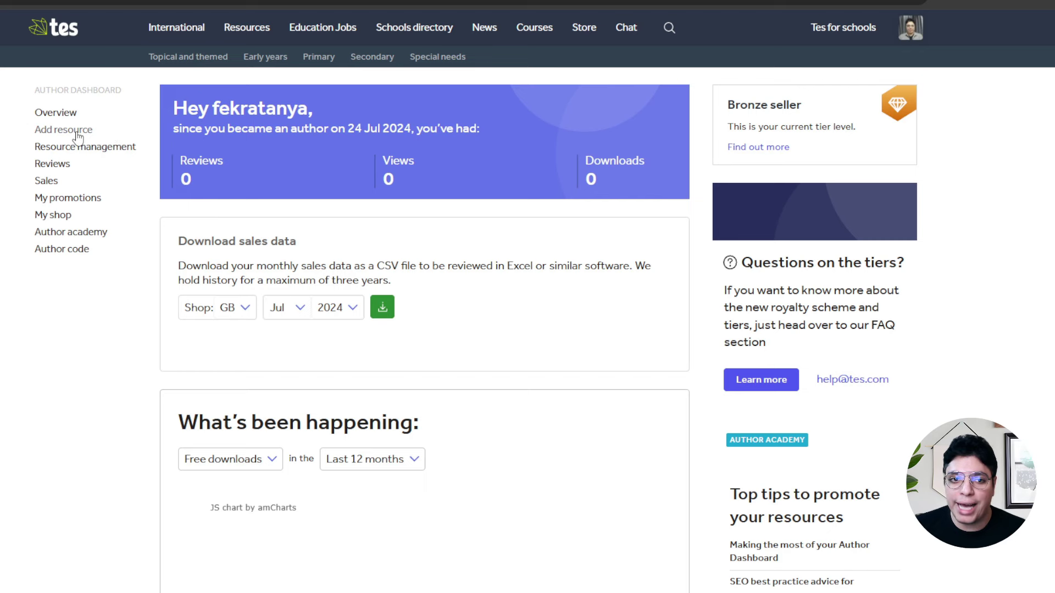
Step: Open the Tes form for adding a resource and look over its title and description fields
click(77, 132)
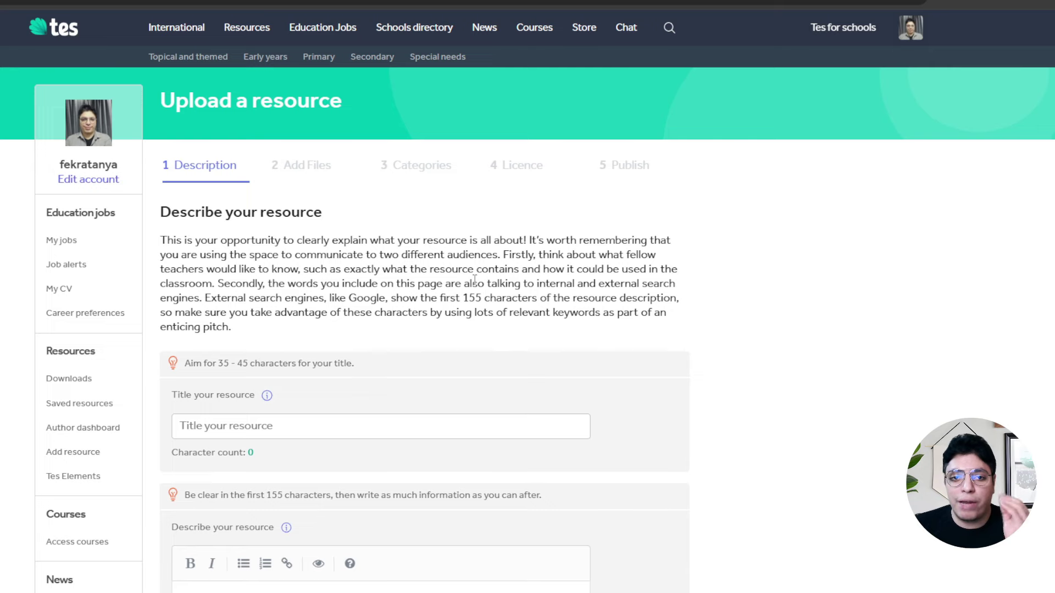
scroll(476, 281, down, 1)
scroll(475, 284, down, 1)
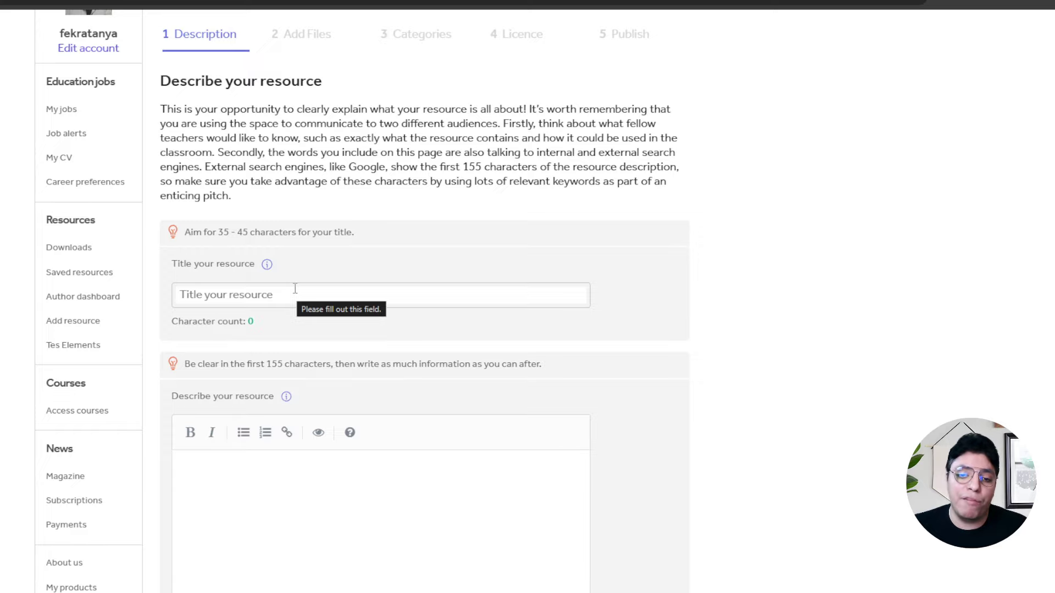
scroll(295, 288, down, 2)
scroll(286, 354, up, 2)
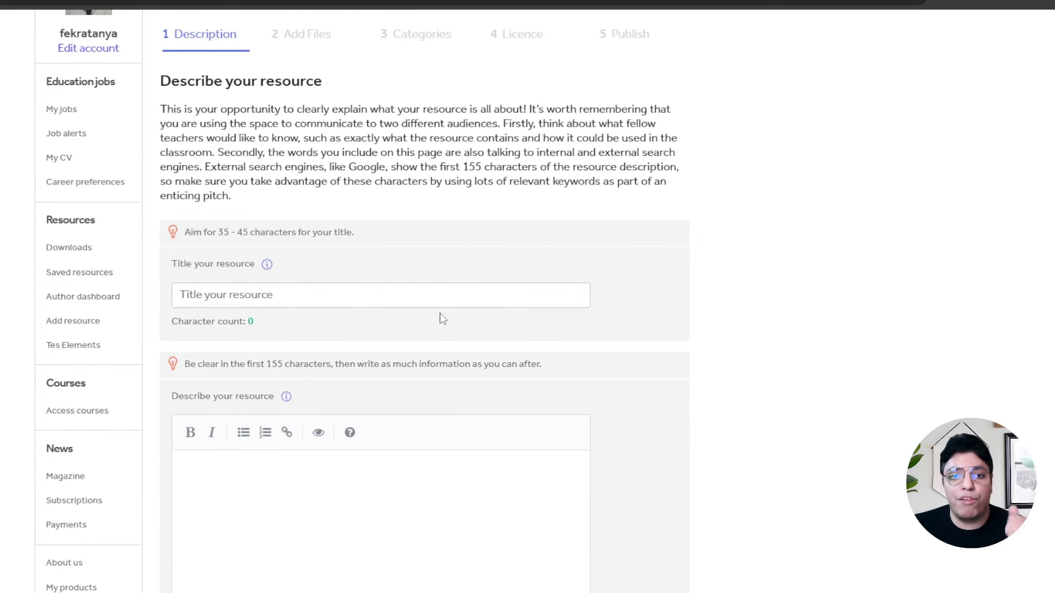
scroll(481, 300, up, 2)
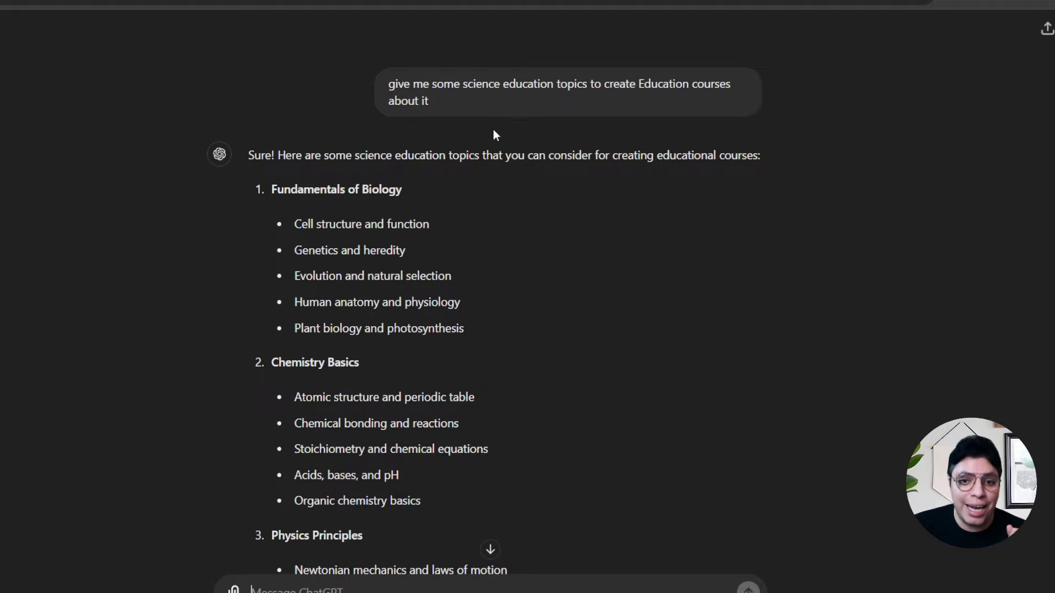
Step: Copy the topic "Atomic structure and periodic table" from ChatGPT's Chemistry Basics list and enter it as the topic in Diffit
scroll(396, 209, down, 3)
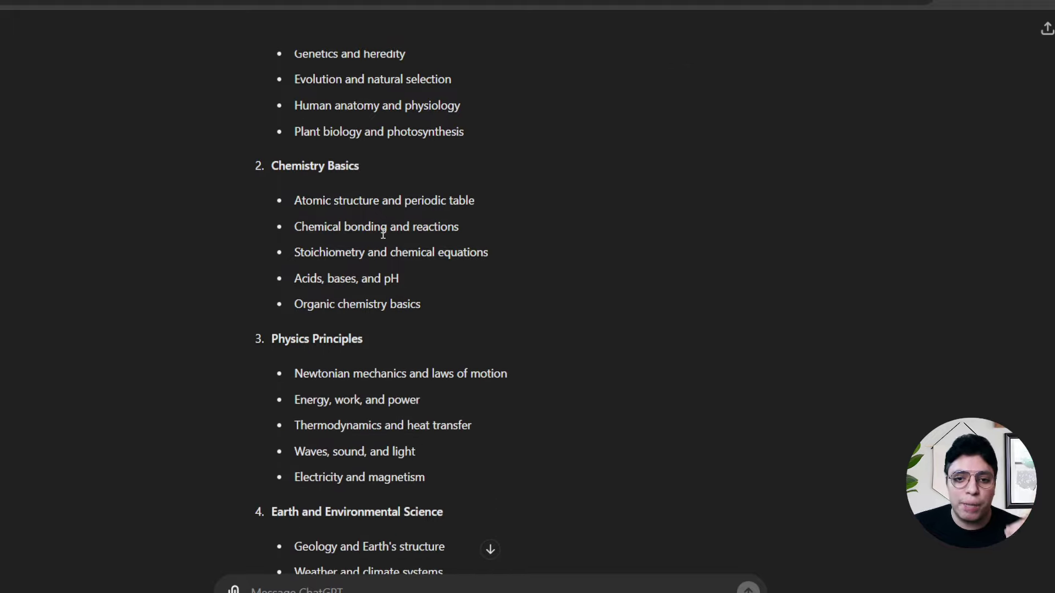
scroll(388, 221, up, 1)
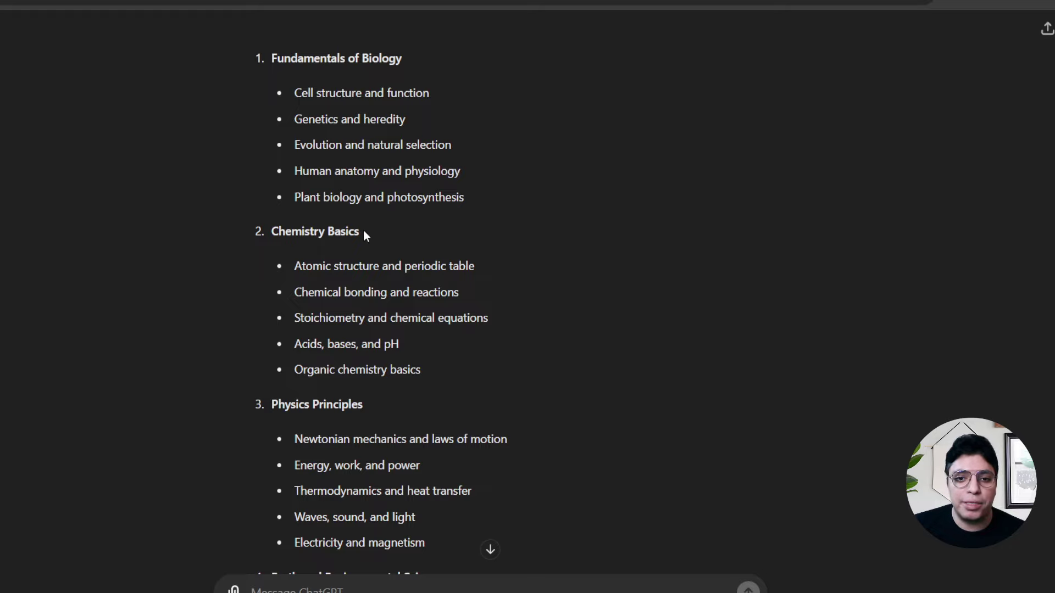
drag(365, 233, 271, 230)
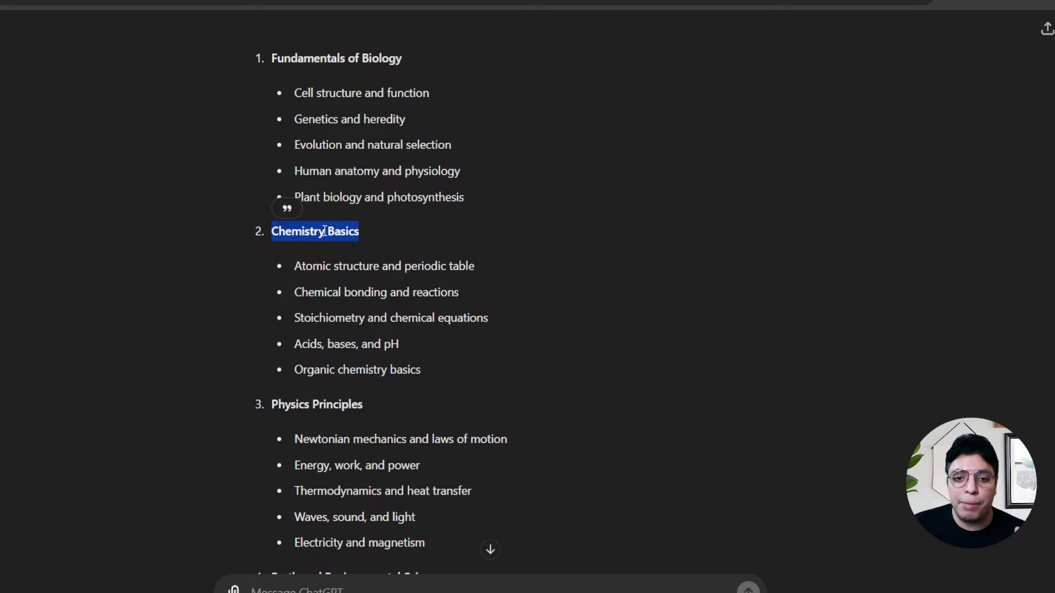
click(467, 260)
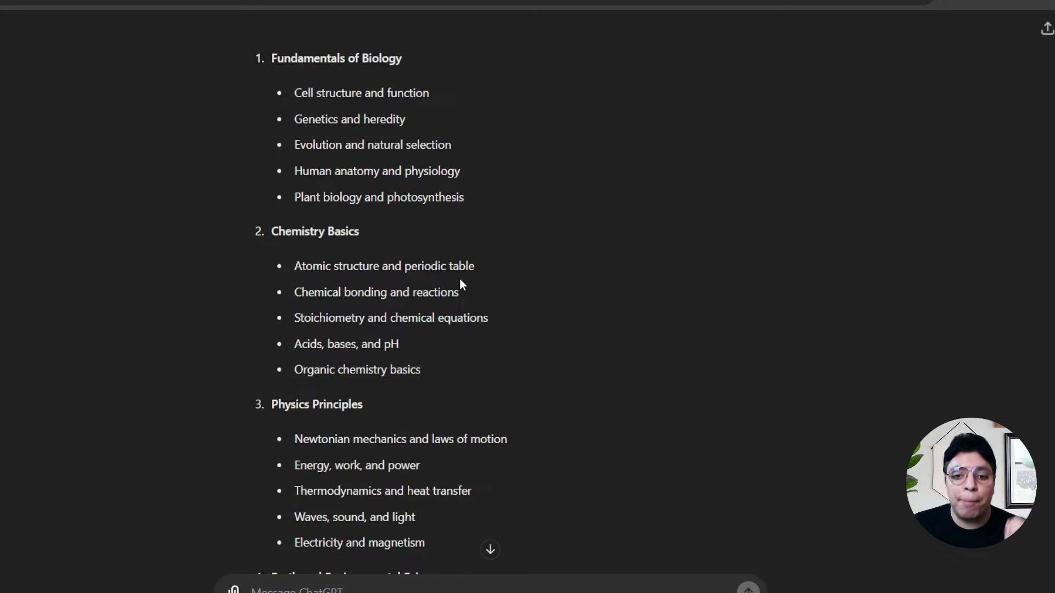
drag(474, 268, 296, 266)
key(ctrl+c)
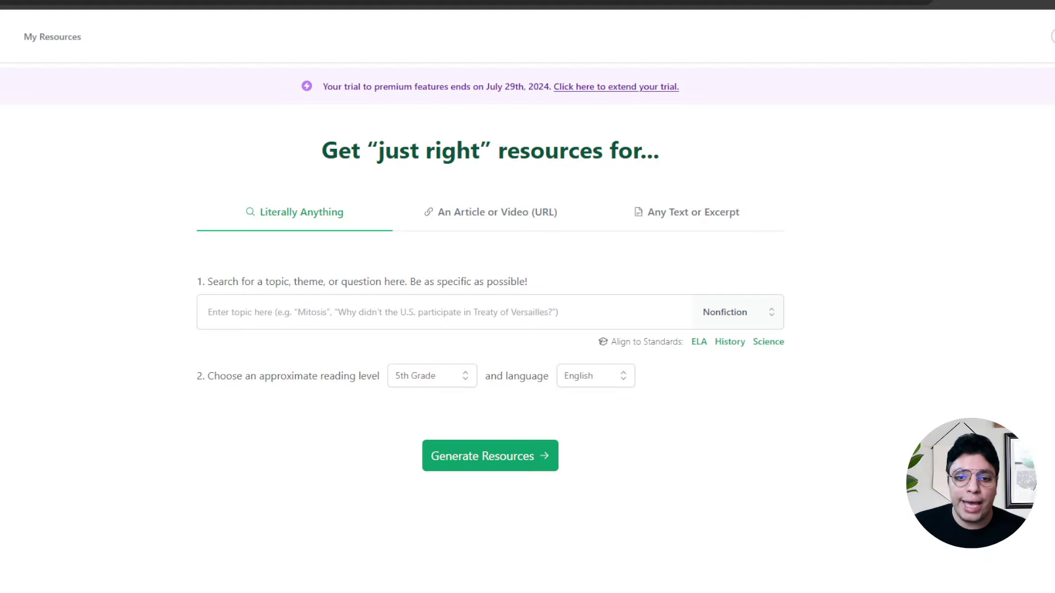
click(299, 306)
key(ctrl+v)
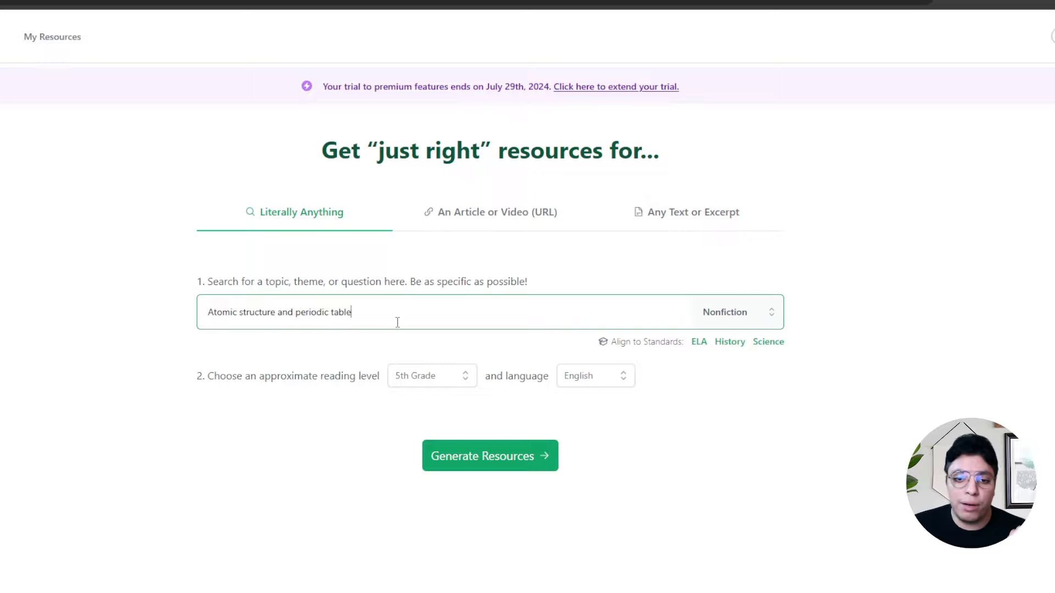
click(430, 376)
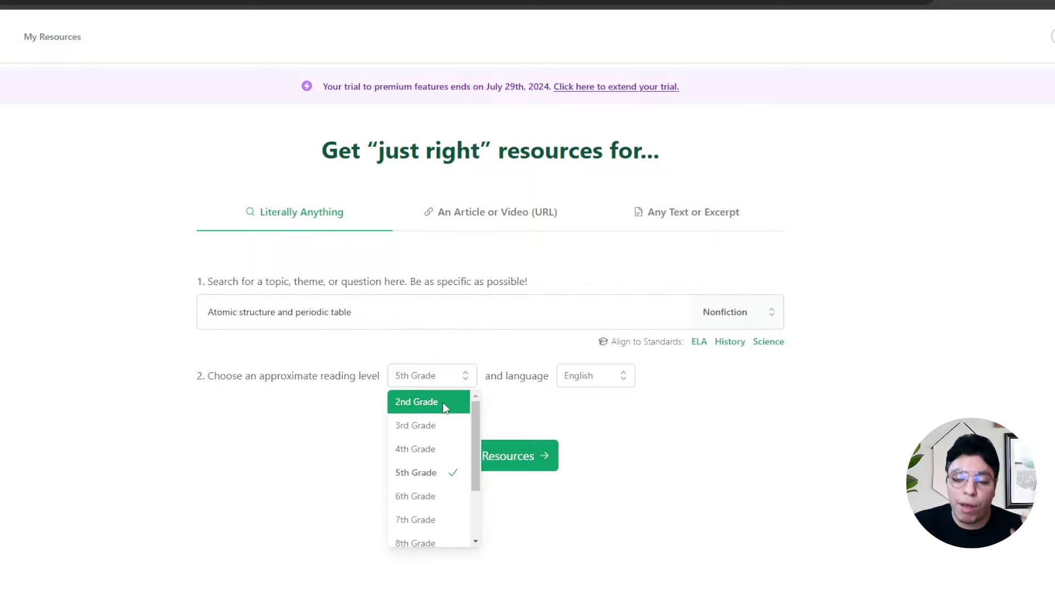
click(342, 440)
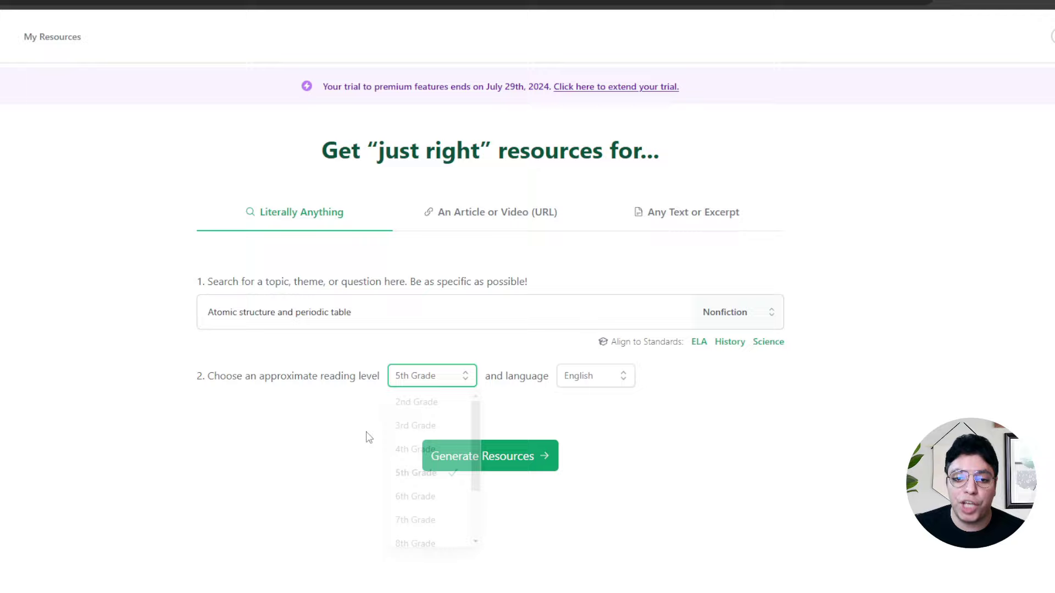
click(413, 379)
click(327, 414)
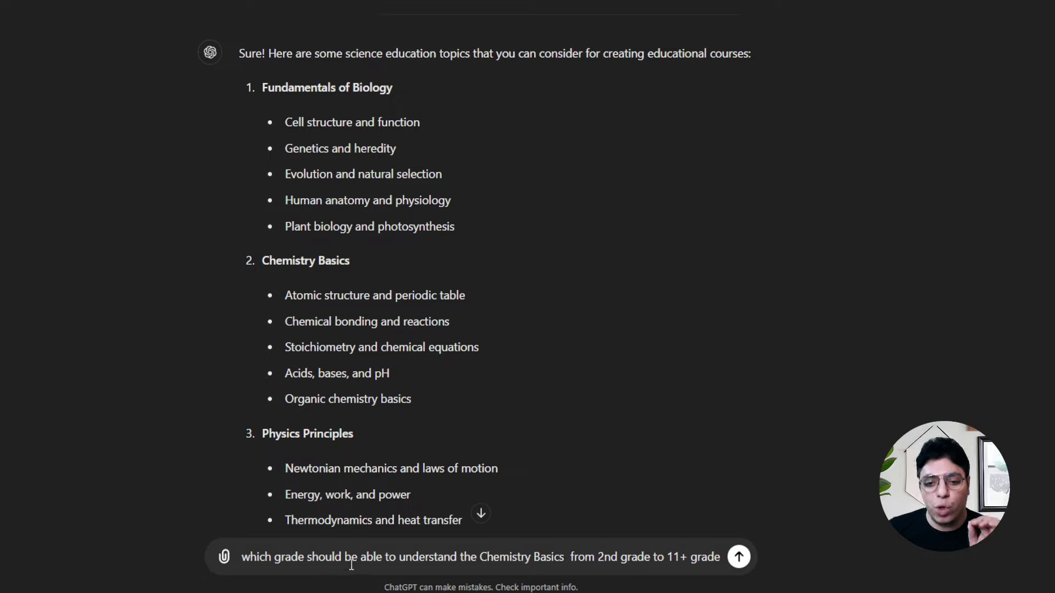
Step: Ask ChatGPT which grade should be able to understand the Chemistry Basics from 2nd grade to 11+ grade
drag(352, 263, 268, 264)
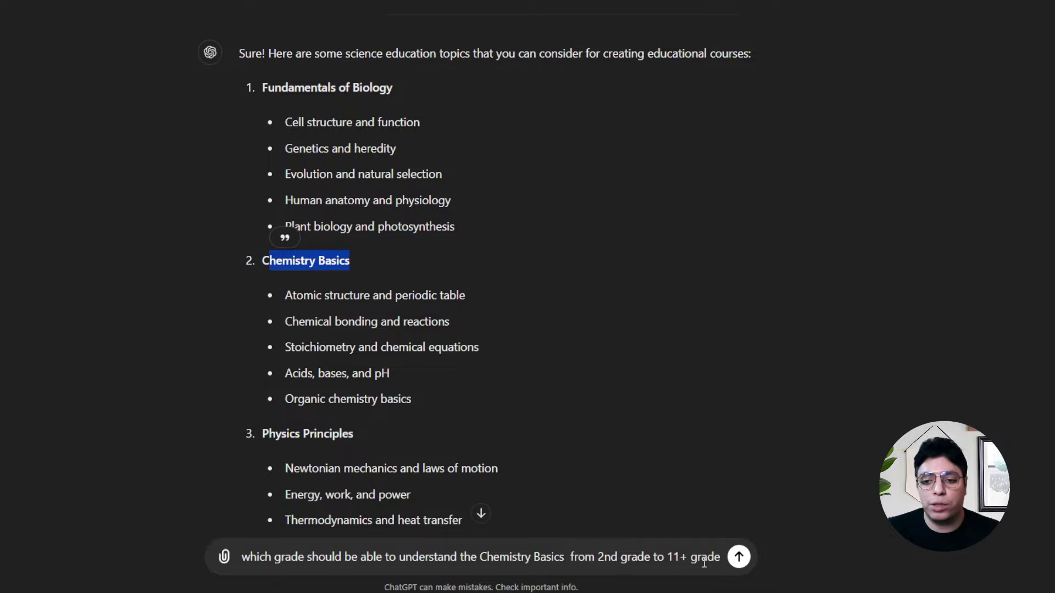
click(738, 557)
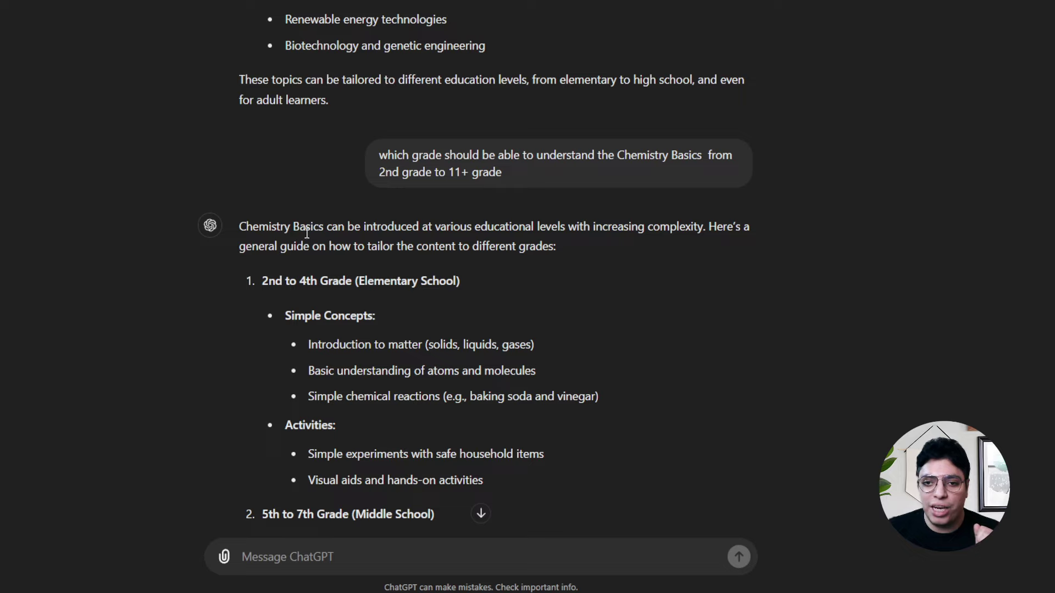
Step: Examine ChatGPT's grade-by-grade guide for Chemistry Basics and relate it to the topic "Atomic structure and periodic table"
drag(324, 229, 226, 226)
click(352, 250)
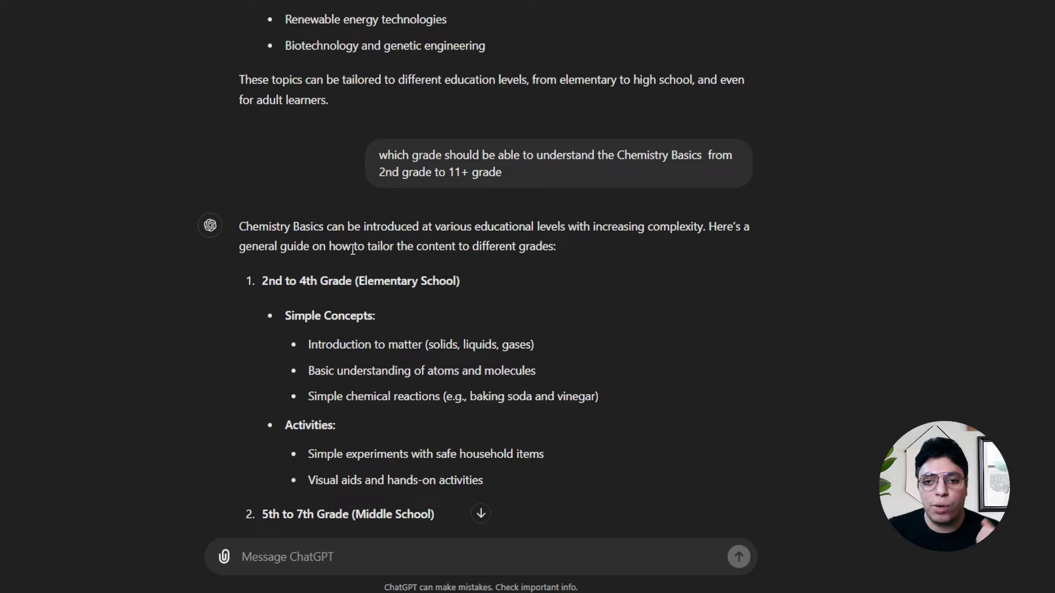
scroll(349, 250, down, 1)
scroll(278, 231, down, 1)
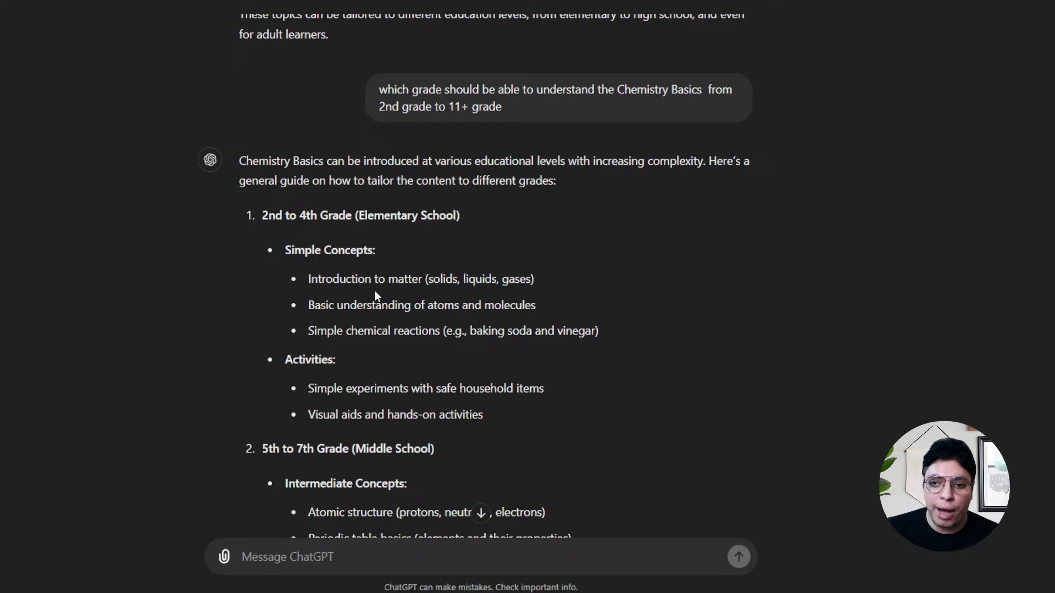
drag(307, 278, 499, 328)
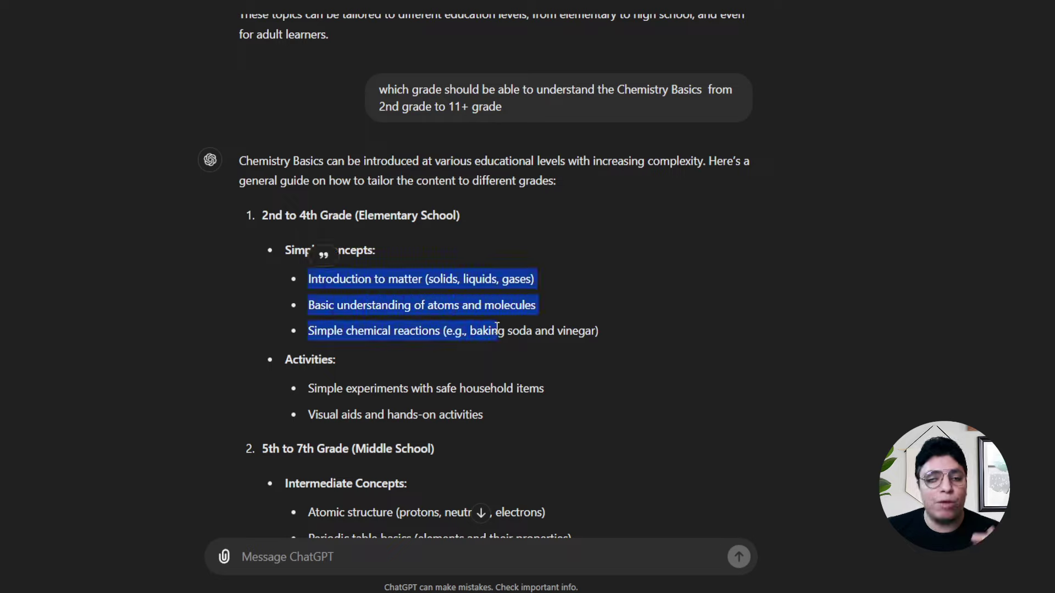
click(440, 316)
scroll(357, 331, down, 2)
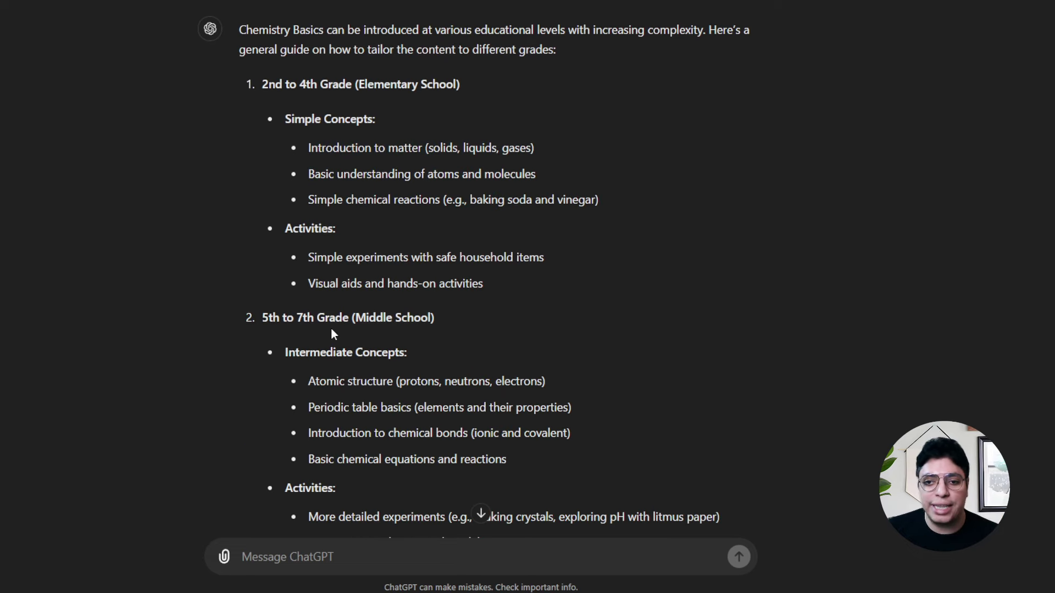
drag(312, 379, 397, 380)
click(354, 381)
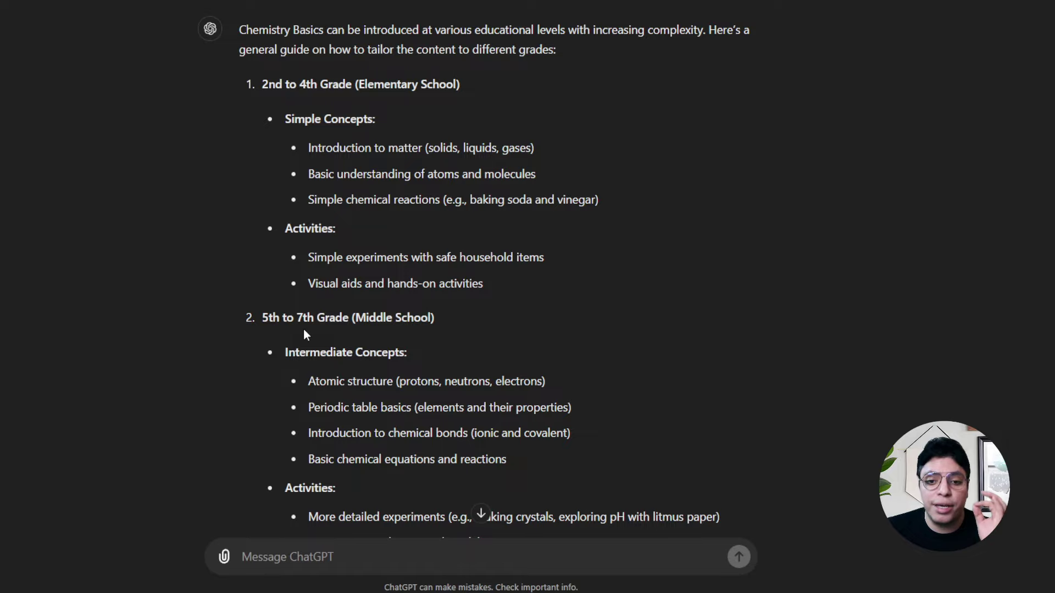
scroll(308, 327, up, 10)
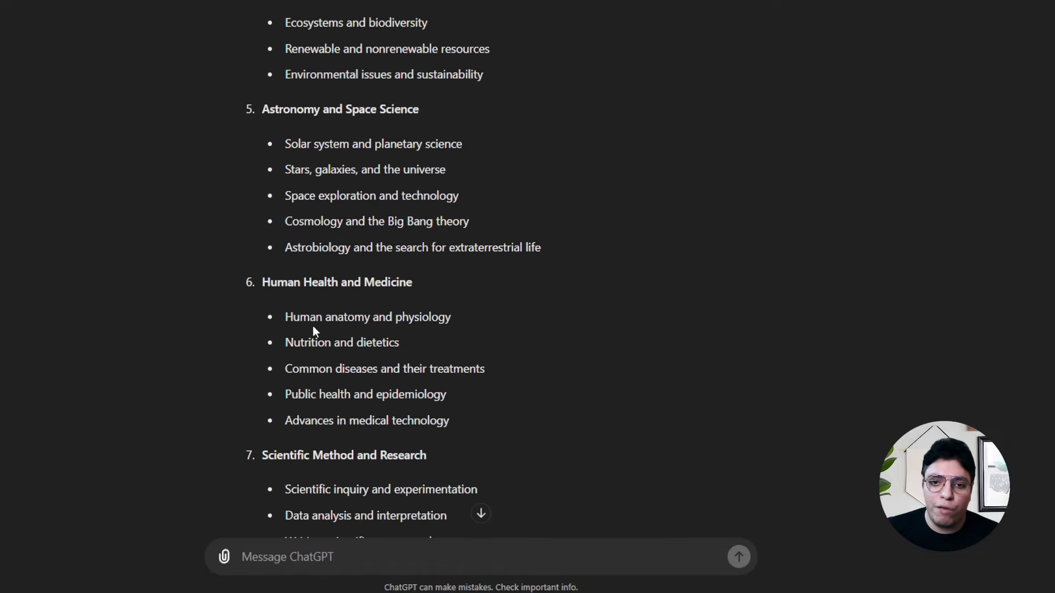
scroll(312, 325, up, 10)
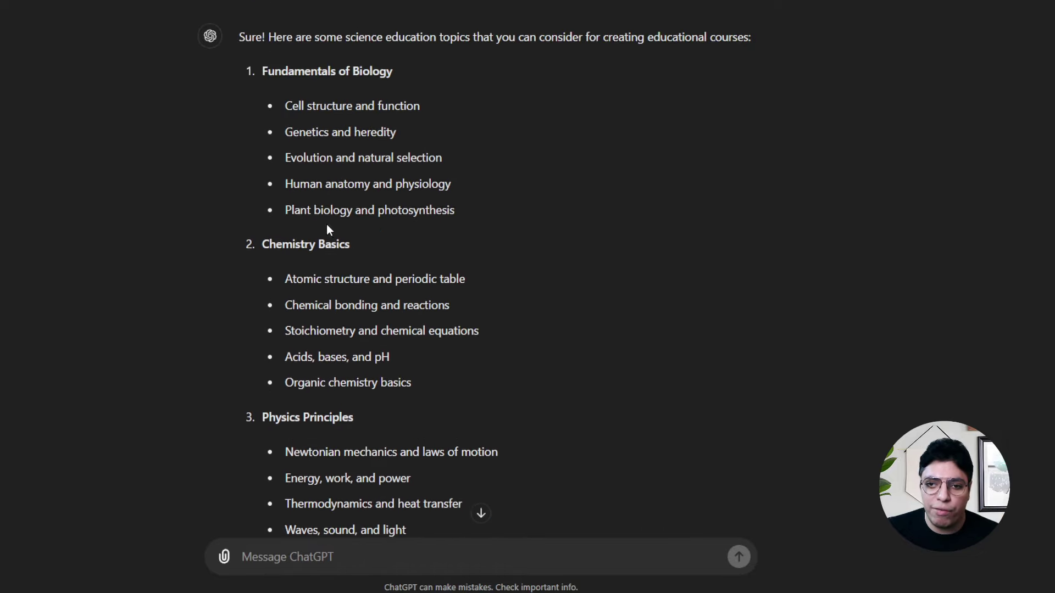
drag(285, 279, 466, 280)
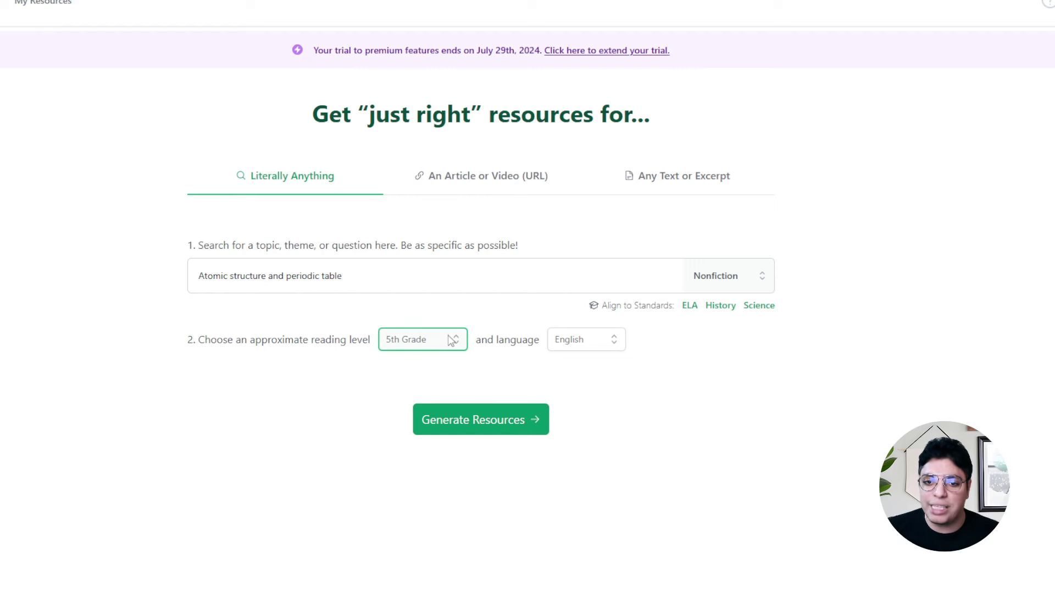
Step: Switch to Diffit, set the reading level to 6th Grade and generate the resources
click(450, 340)
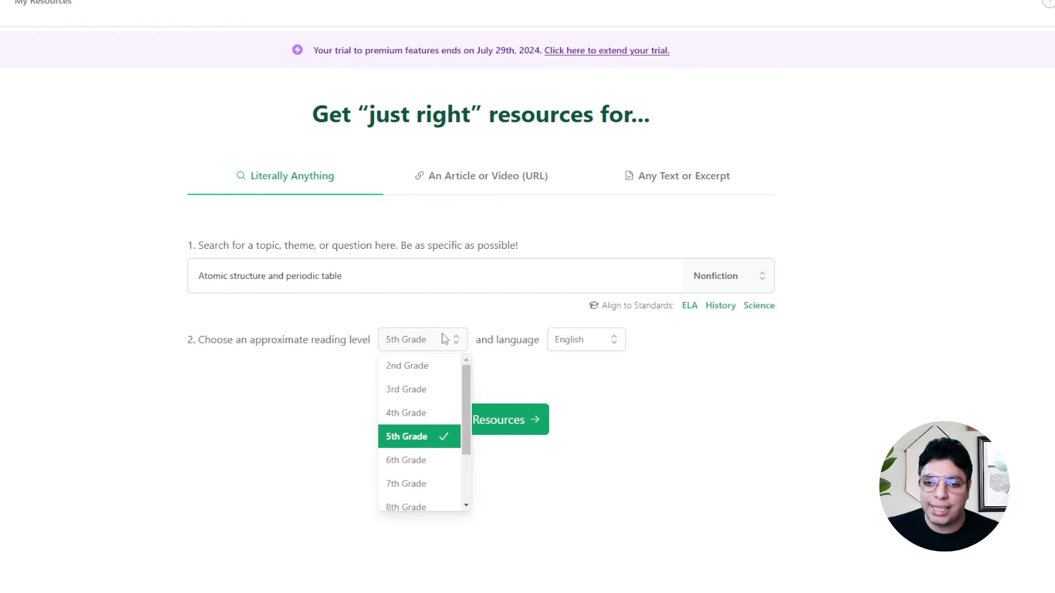
click(422, 462)
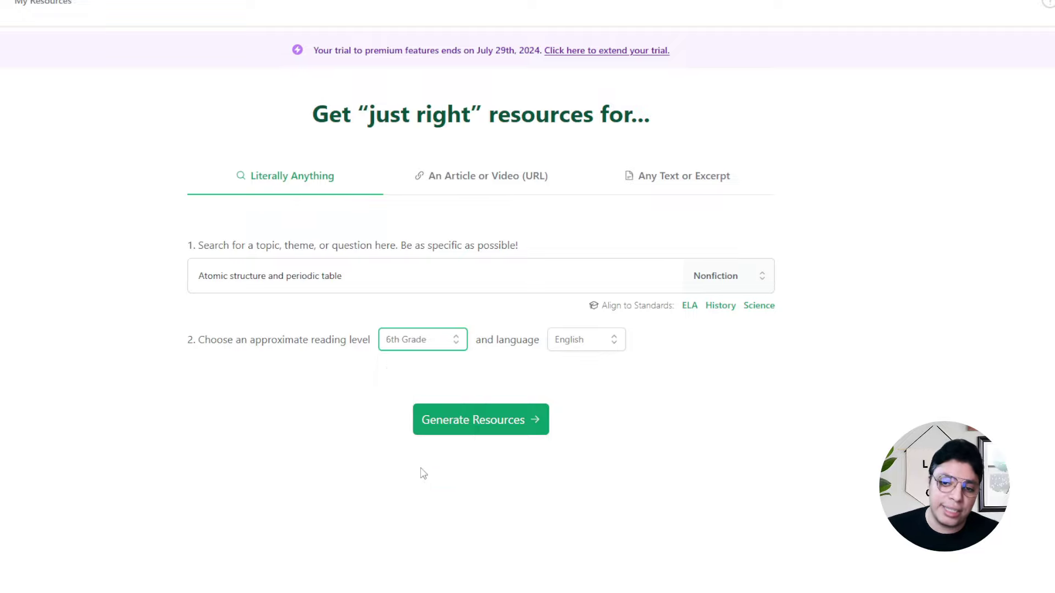
click(465, 431)
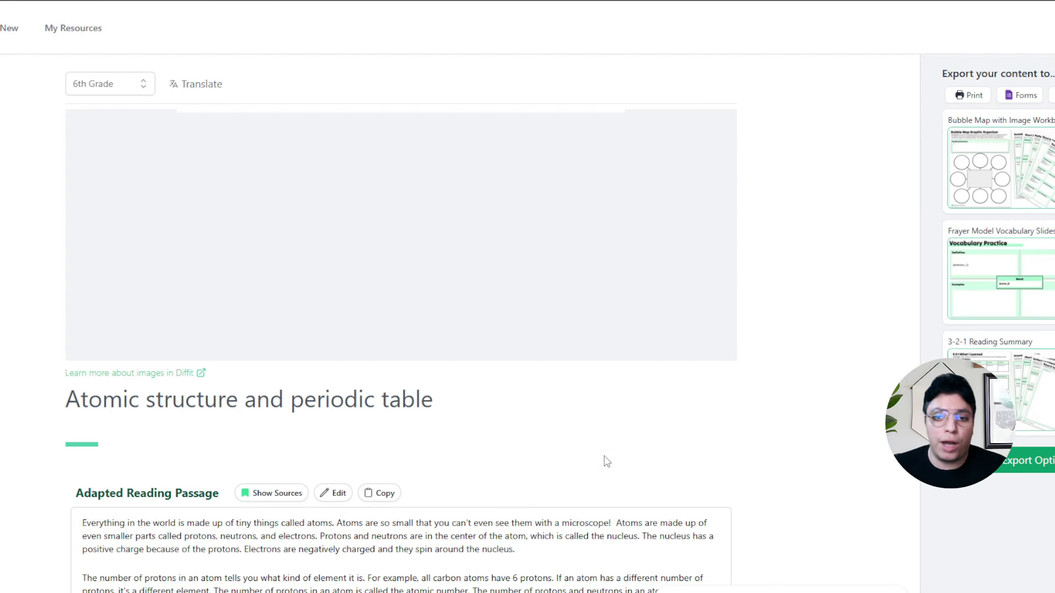
Step: Try several alternative header images and choose the Periodic Table of the Elements image from Courses.lumenlearning.com
mouse_move(431, 228)
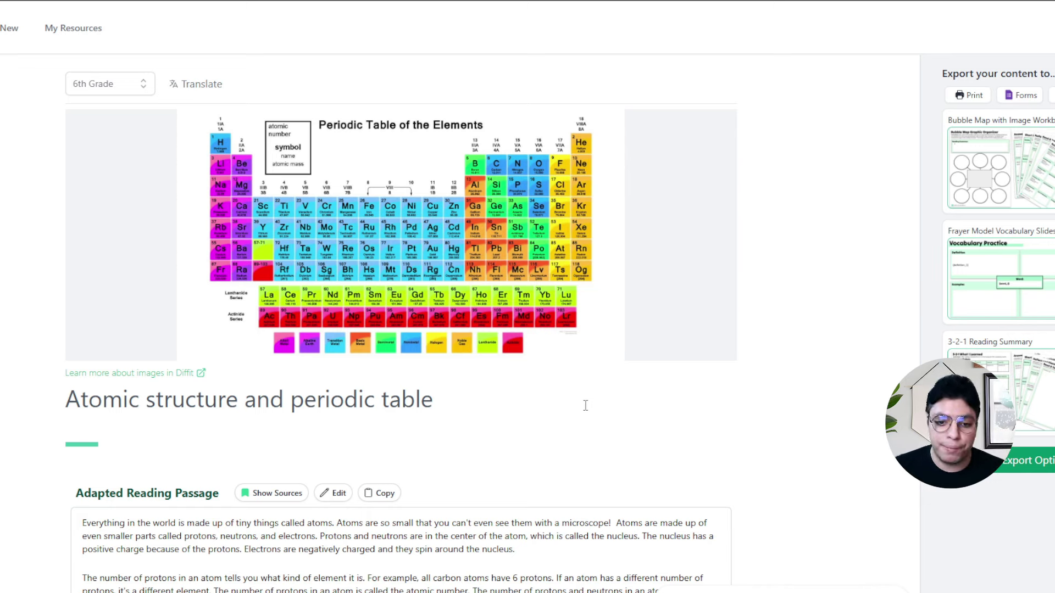
mouse_move(306, 316)
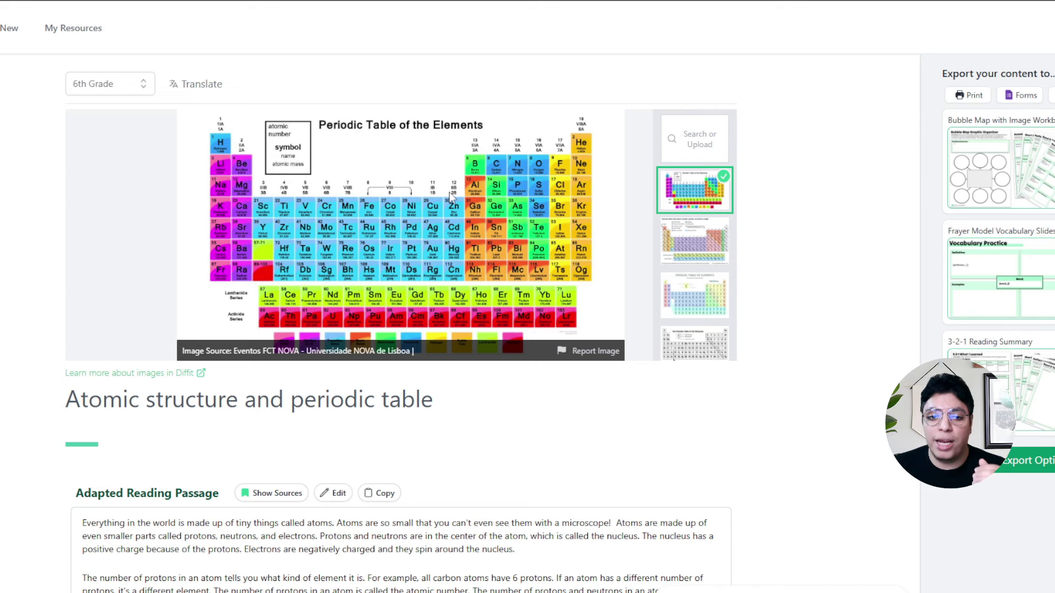
click(701, 266)
click(701, 292)
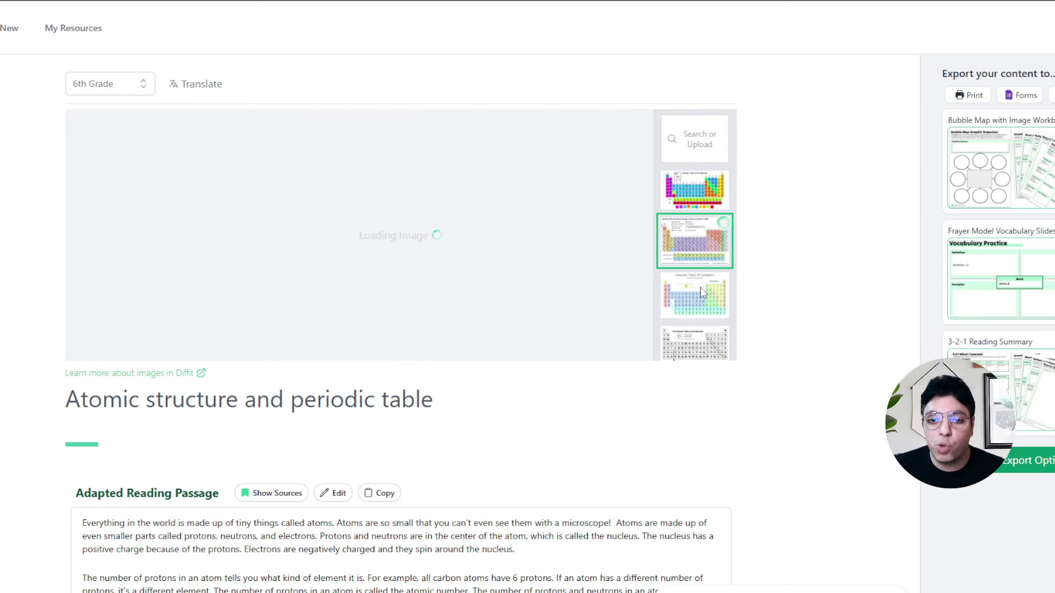
scroll(701, 293, down, 2)
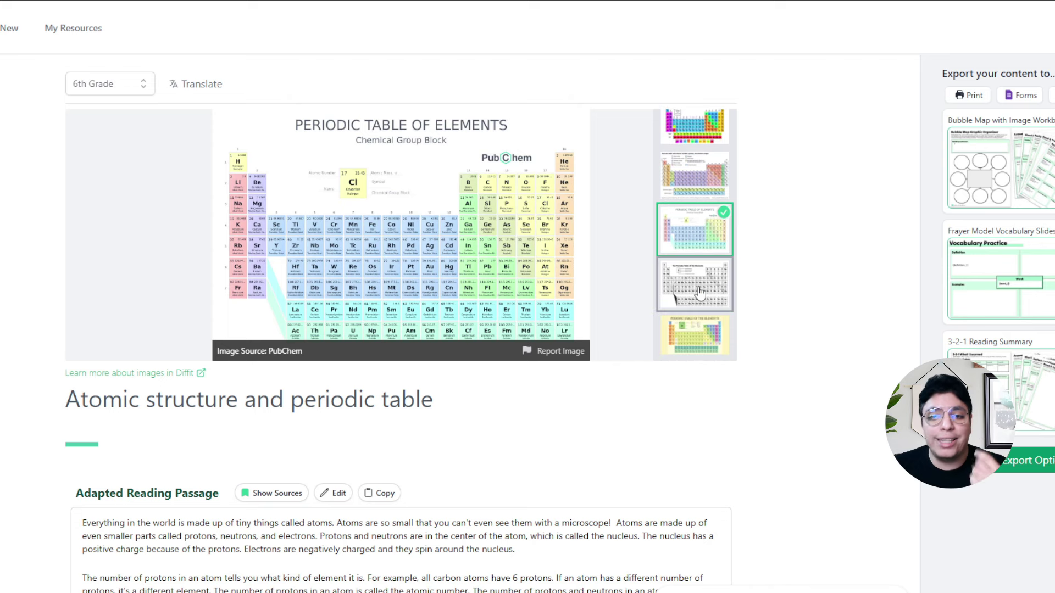
click(700, 293)
scroll(700, 291, down, 2)
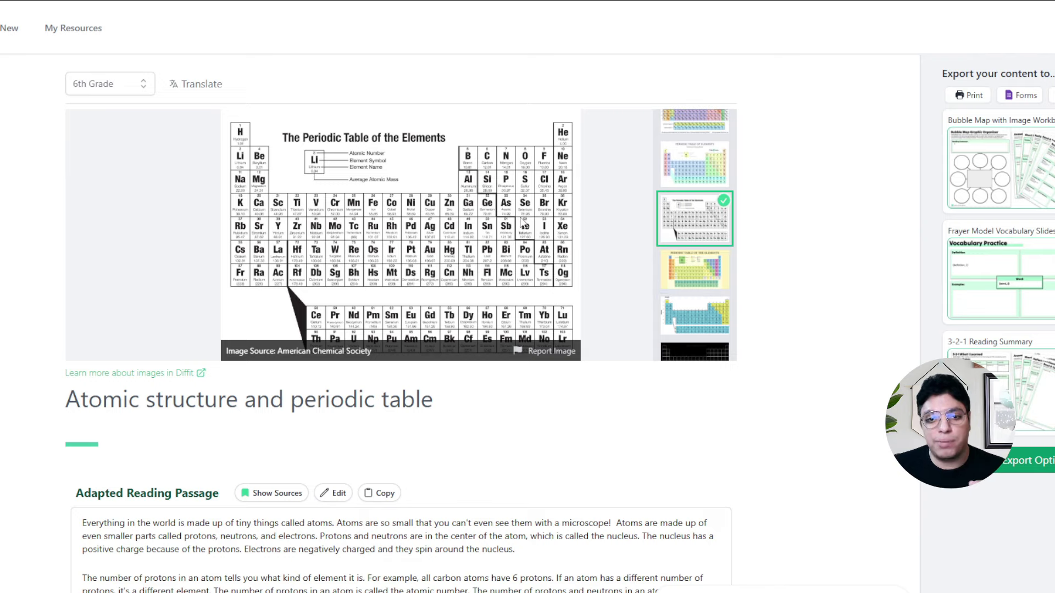
scroll(694, 272, down, 6)
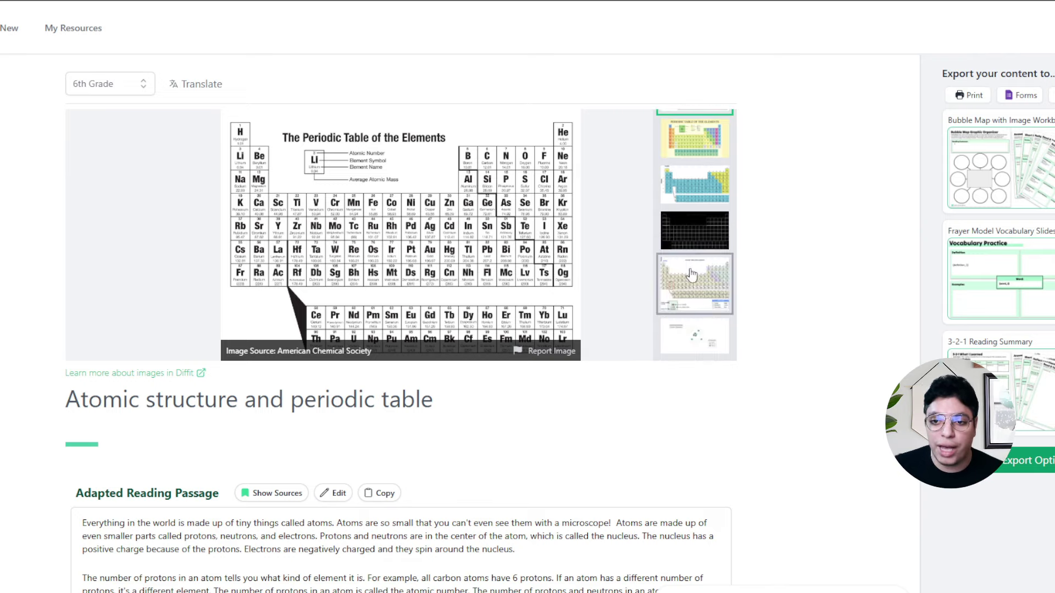
click(695, 273)
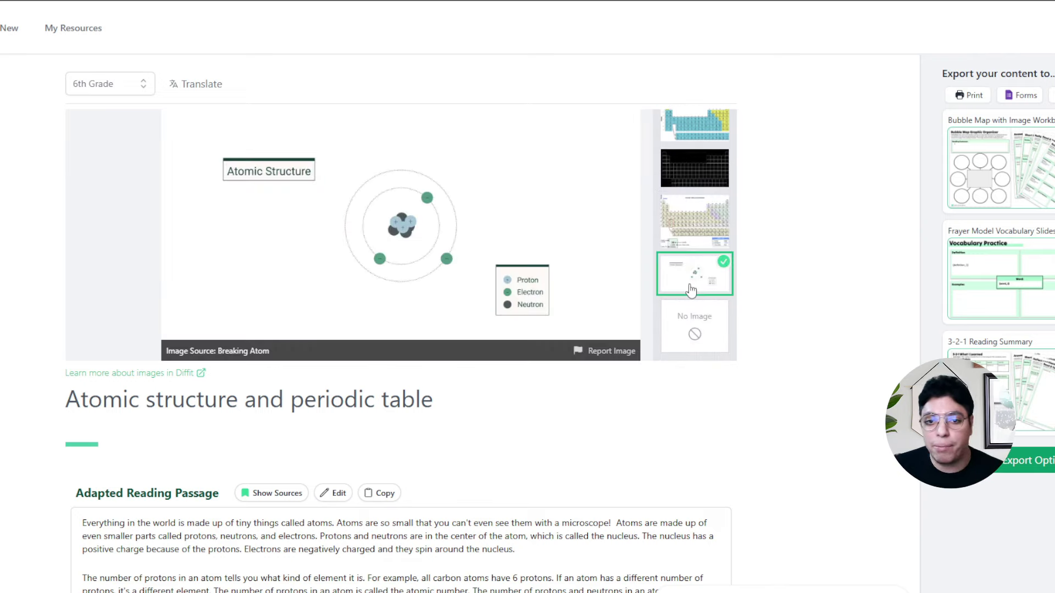
click(694, 226)
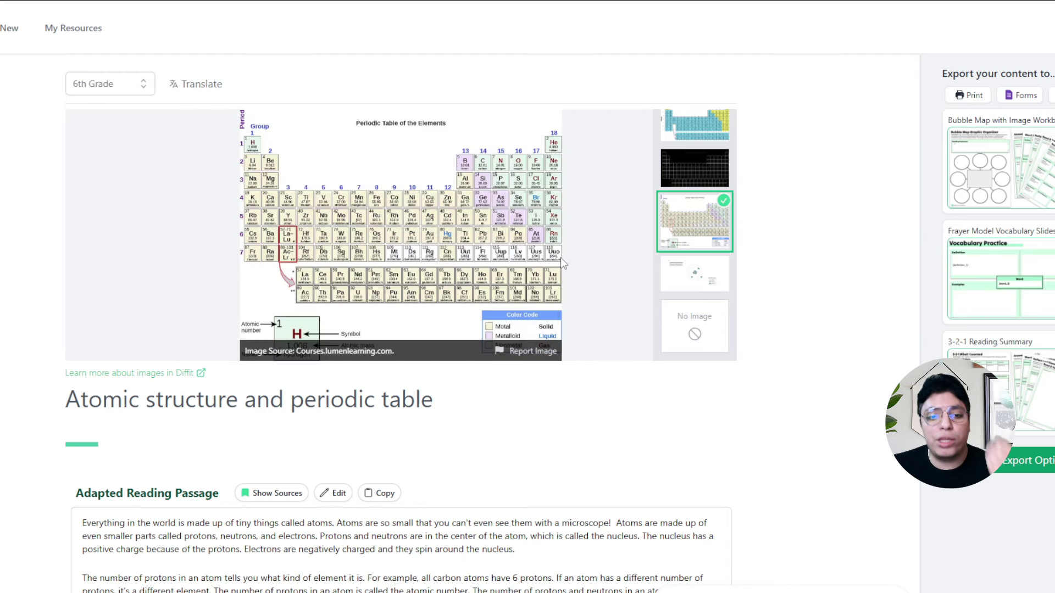
Step: Review the generated resource's title, adapted reading passage, summary and key vocabulary words
scroll(237, 321, down, 2)
click(66, 283)
drag(65, 283, 389, 272)
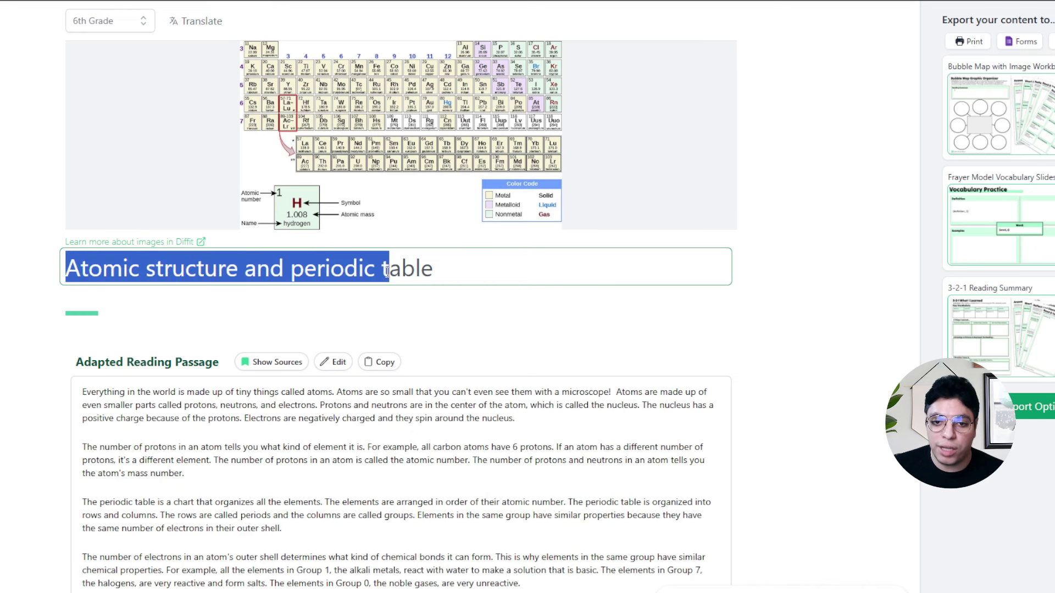
click(425, 312)
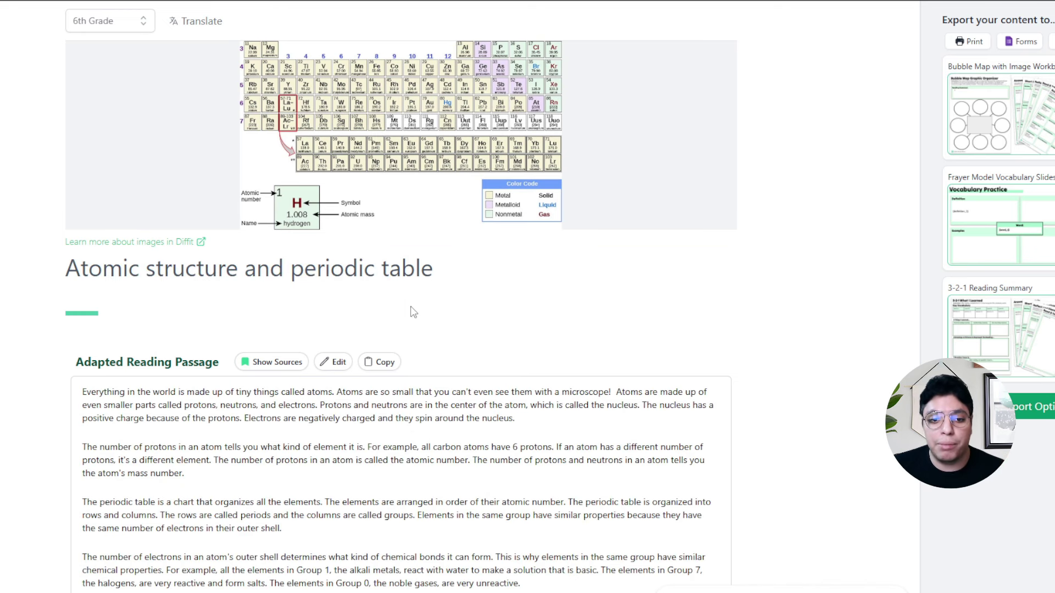
scroll(412, 311, down, 2)
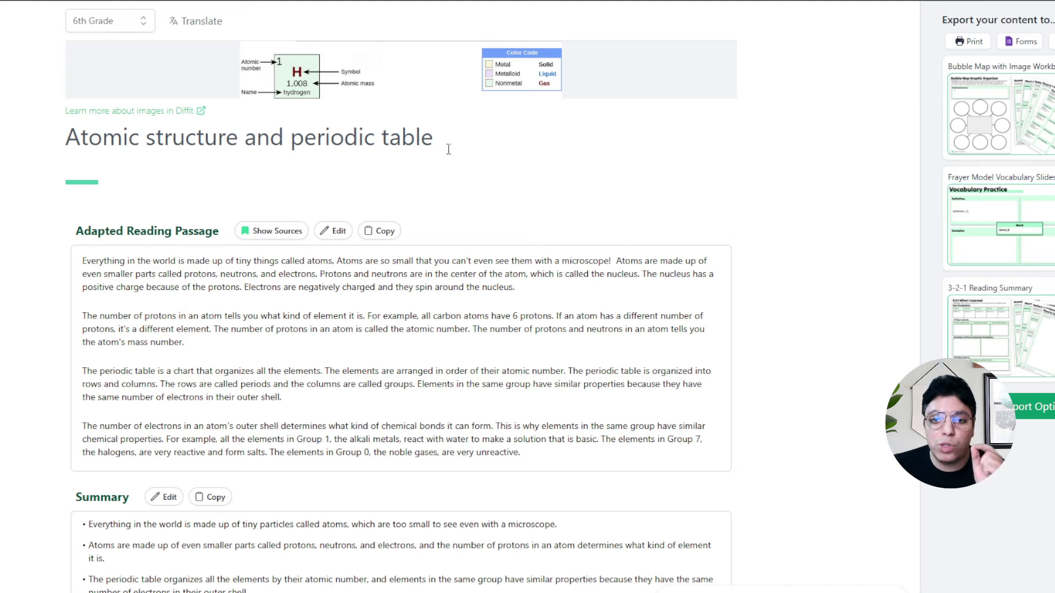
drag(448, 147, 72, 135)
click(190, 255)
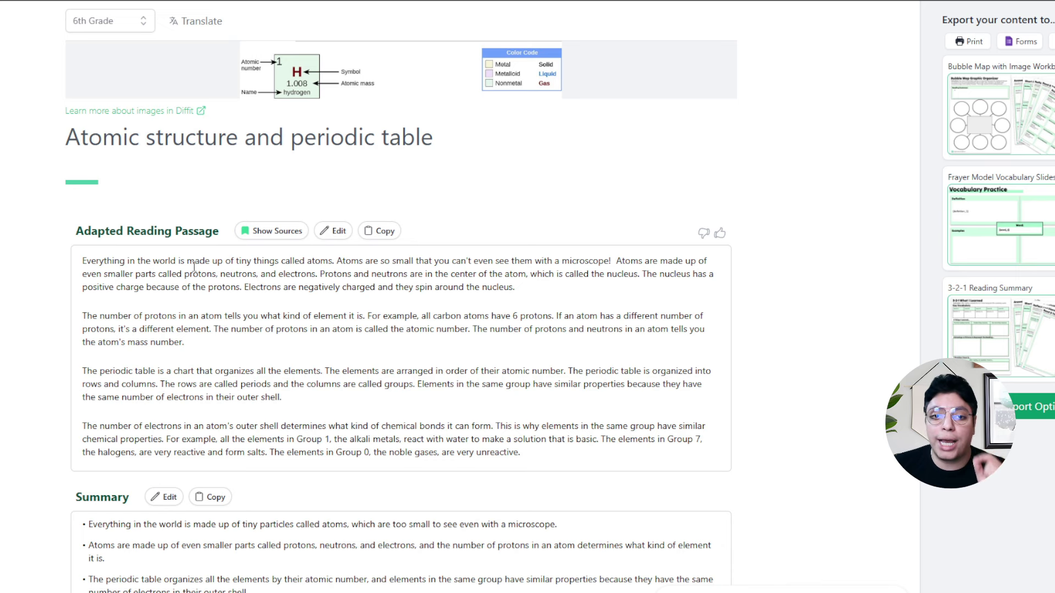
scroll(202, 266, down, 4)
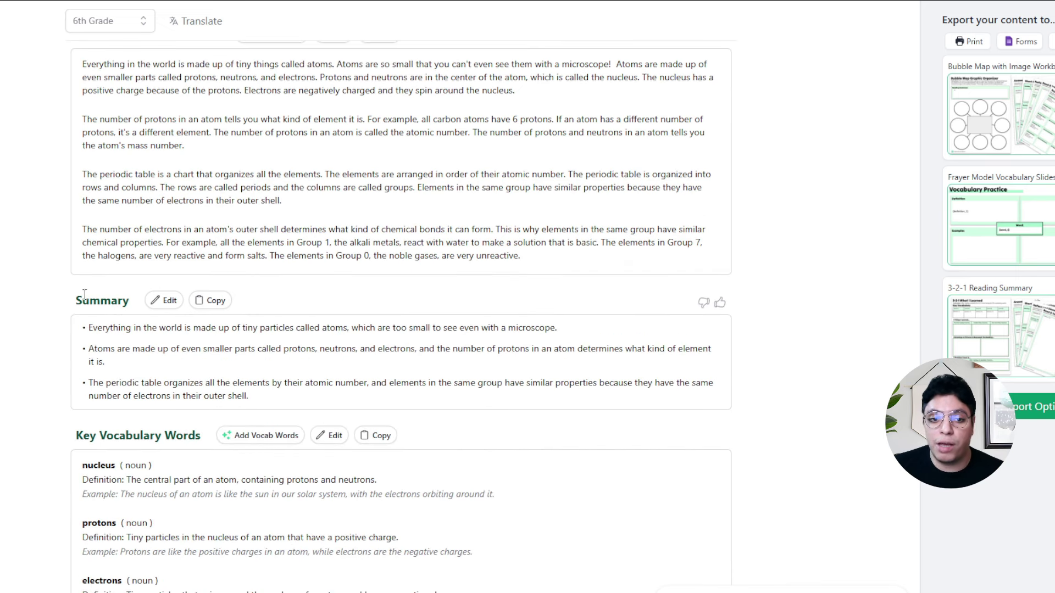
drag(78, 304, 125, 302)
scroll(192, 270, down, 4)
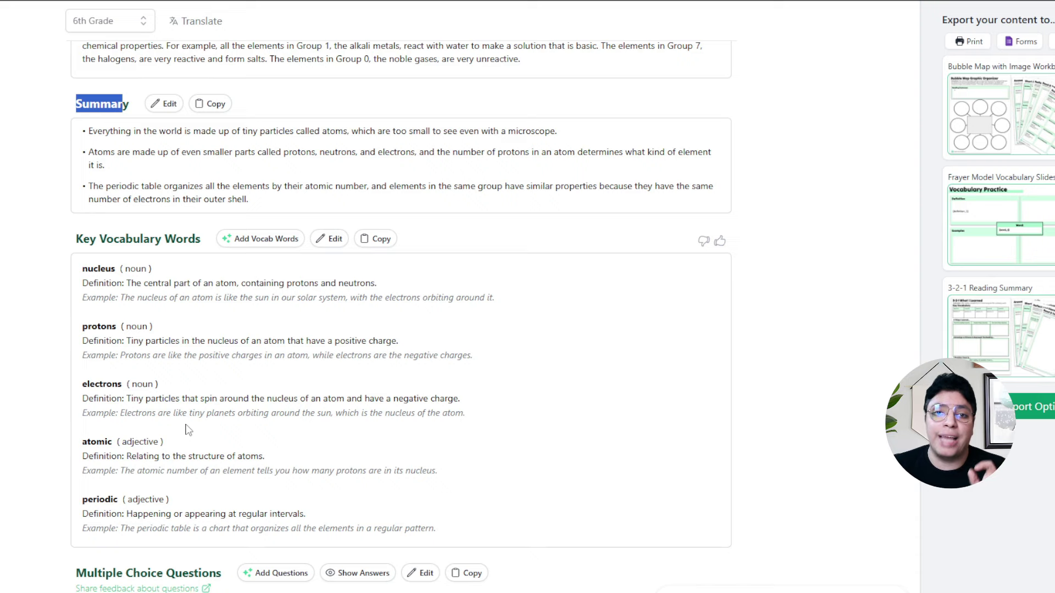
scroll(130, 319, down, 5)
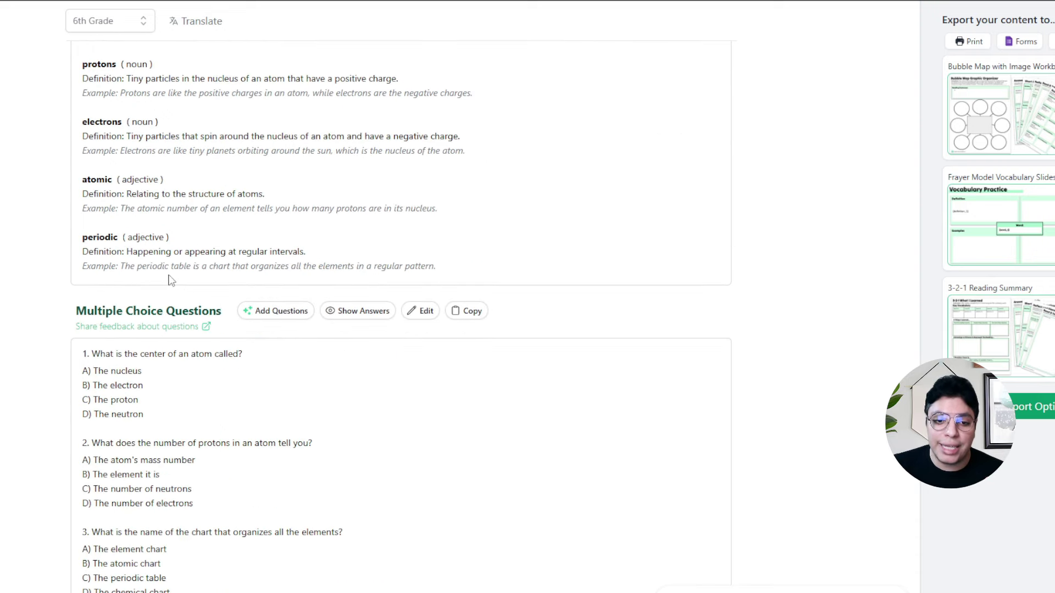
scroll(184, 385, down, 1)
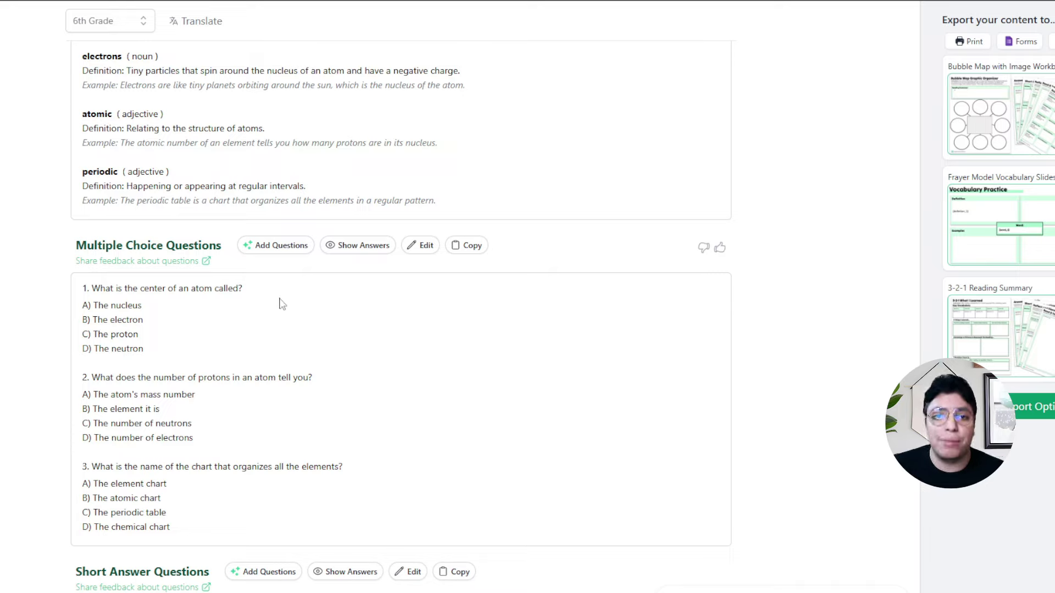
Step: Show the answers to the multiple choice questions and check those for questions 1 and 2
click(347, 253)
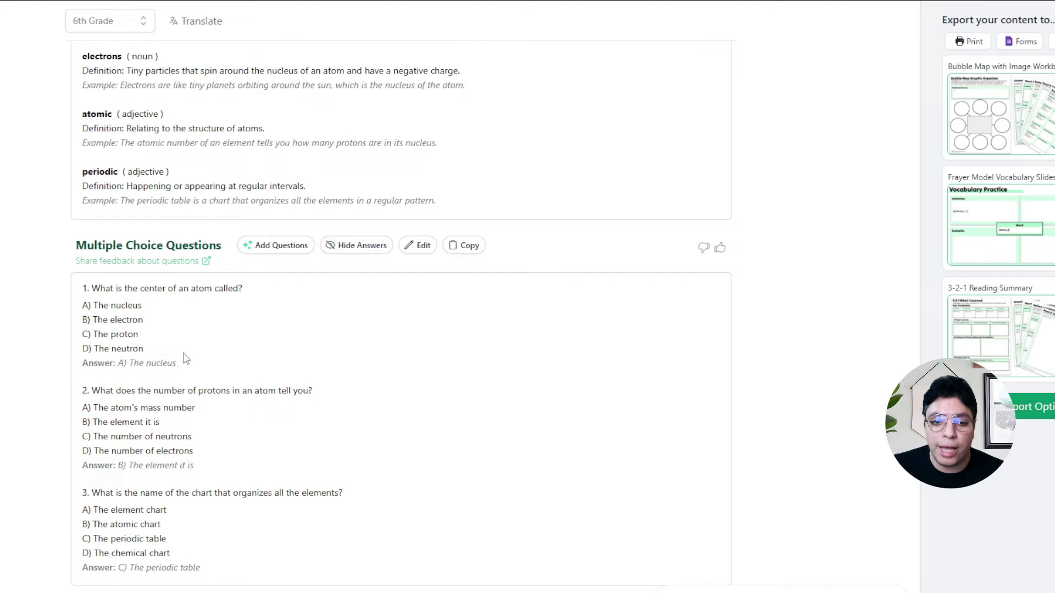
drag(82, 389, 176, 363)
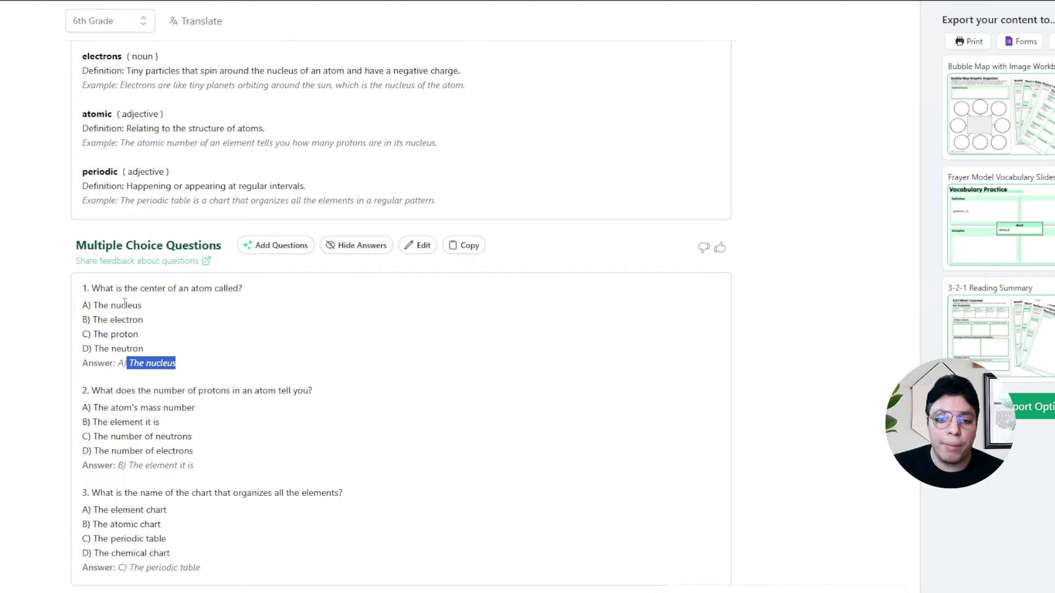
click(189, 324)
scroll(189, 325, down, 1)
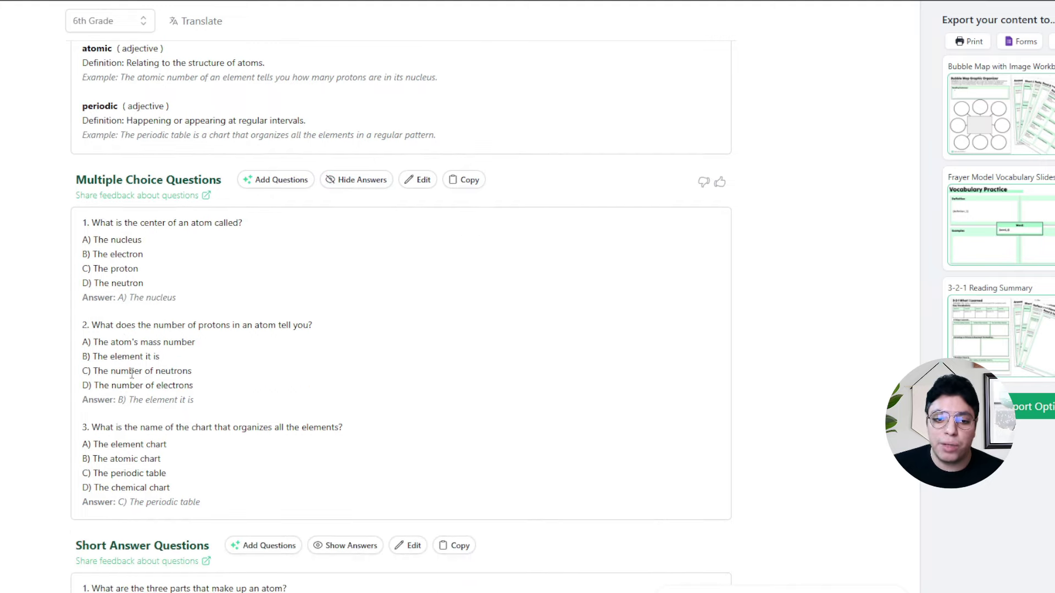
drag(119, 400, 170, 405)
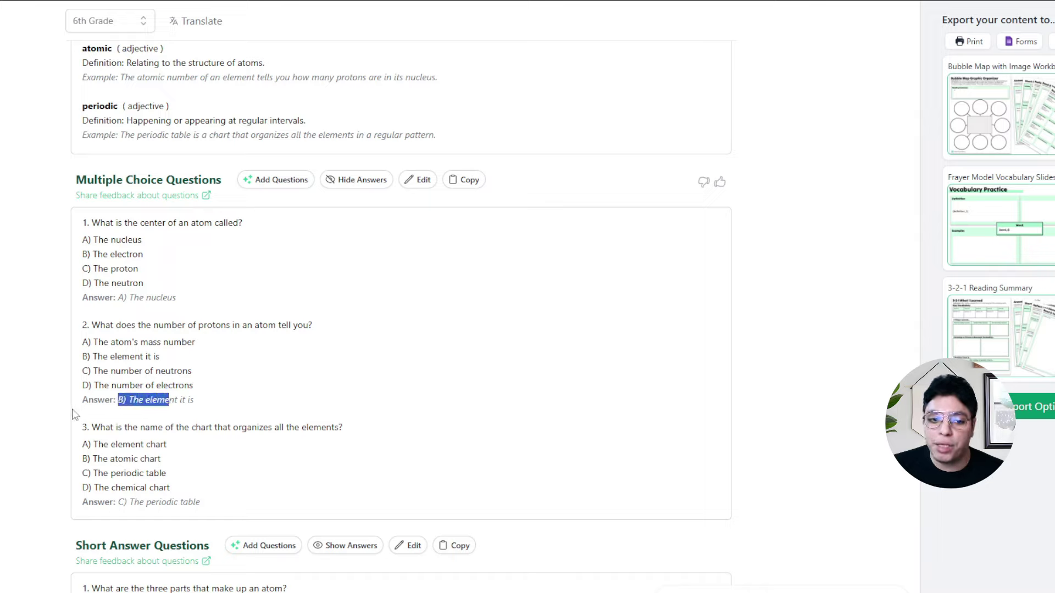
click(114, 411)
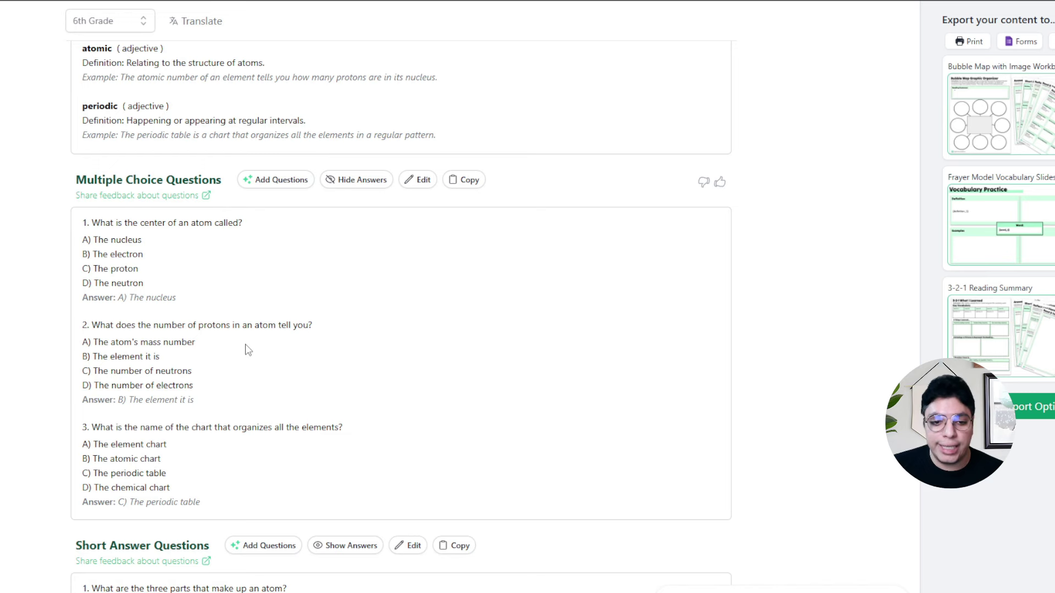
Step: Look over the short answer questions and open-ended prompts, and generate five additional open-ended prompts
scroll(245, 283, down, 3)
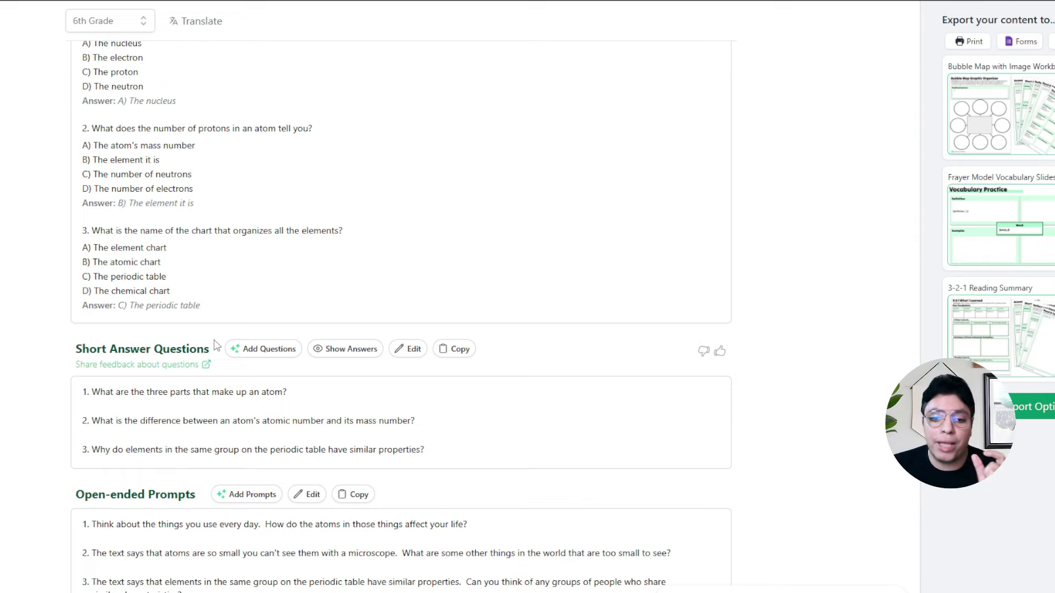
scroll(165, 354, down, 2)
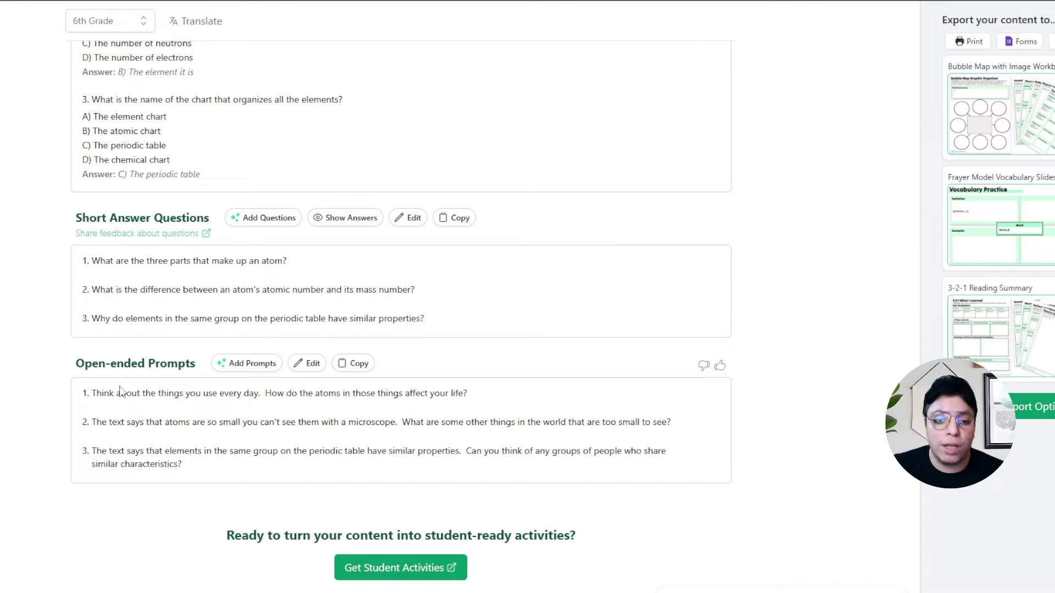
drag(91, 393, 474, 396)
click(475, 398)
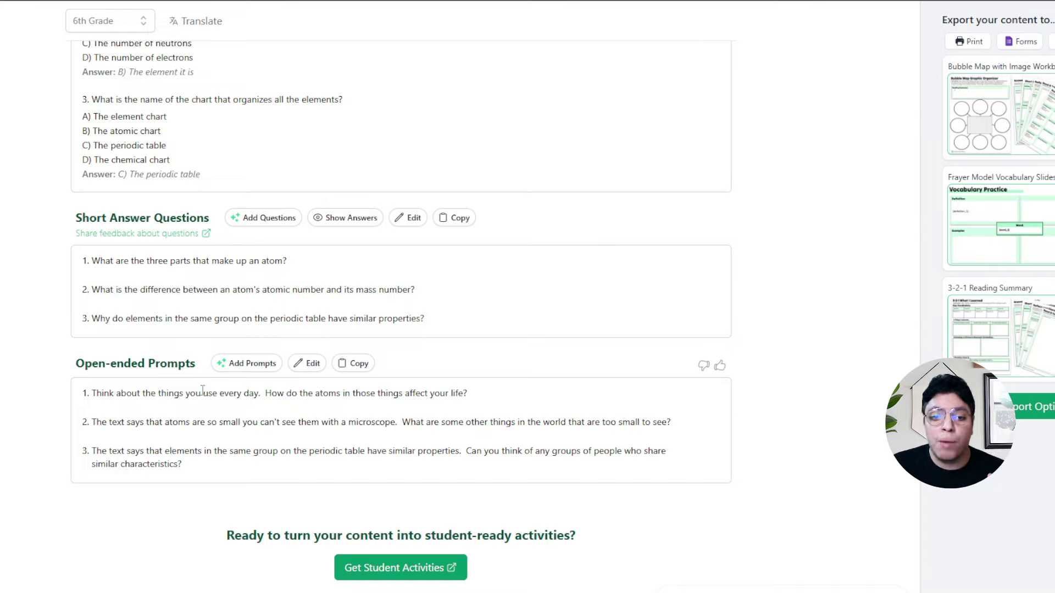
click(236, 363)
click(386, 330)
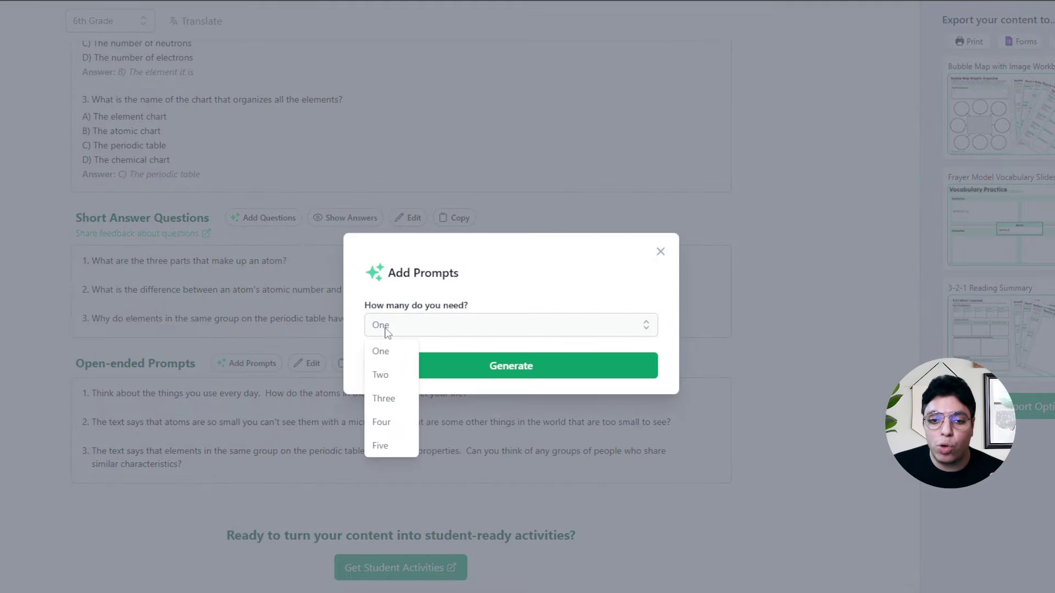
click(390, 445)
click(486, 373)
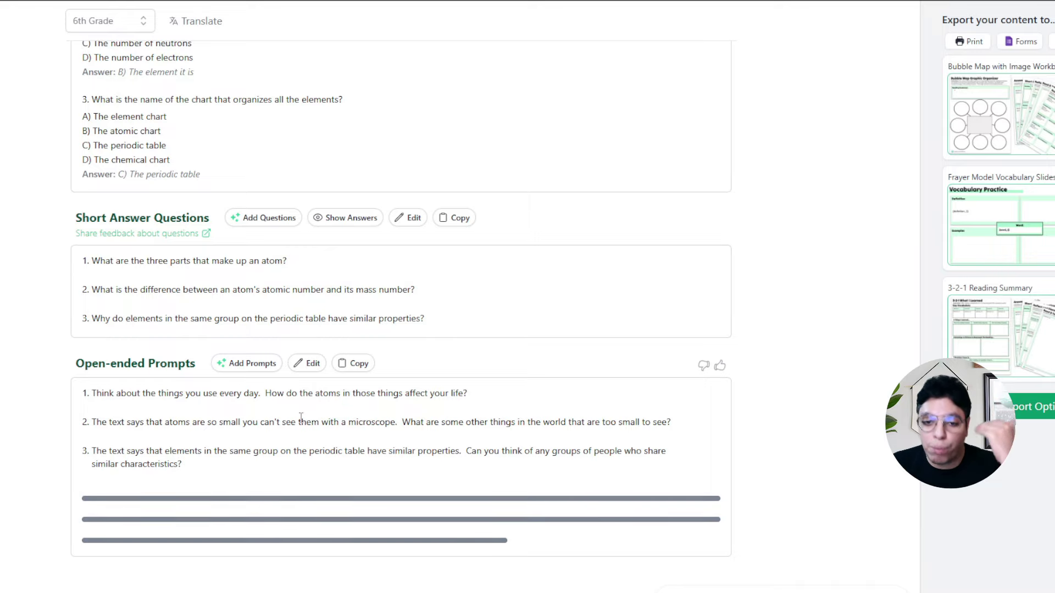
scroll(302, 418, down, 3)
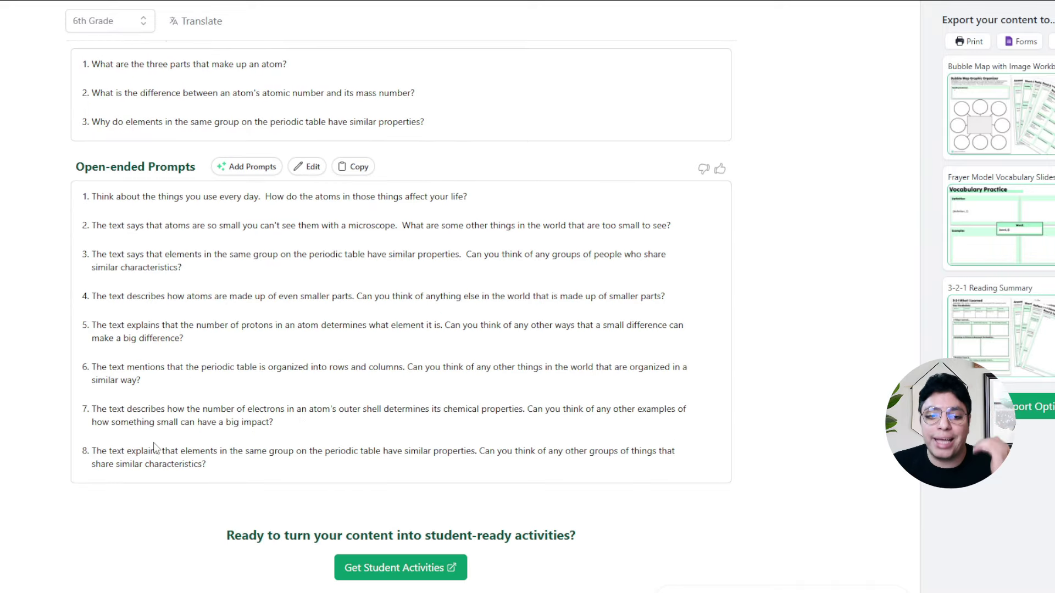
Step: Export the resource to Docs with the title image, reading passage, vocabulary list, multiple choice questions and open-ended prompts included
scroll(255, 403, up, 2)
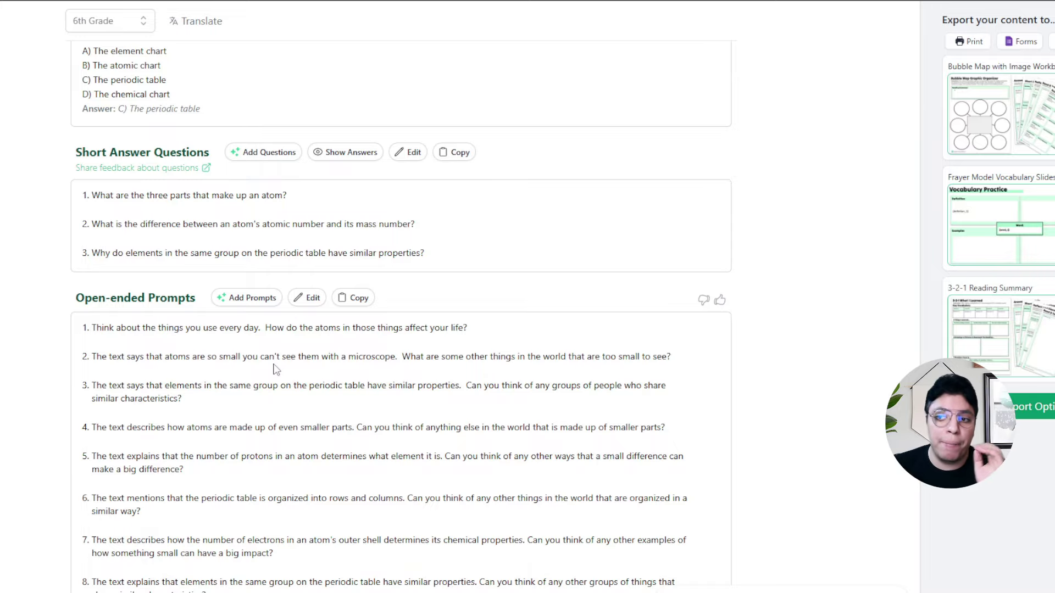
scroll(276, 369, up, 20)
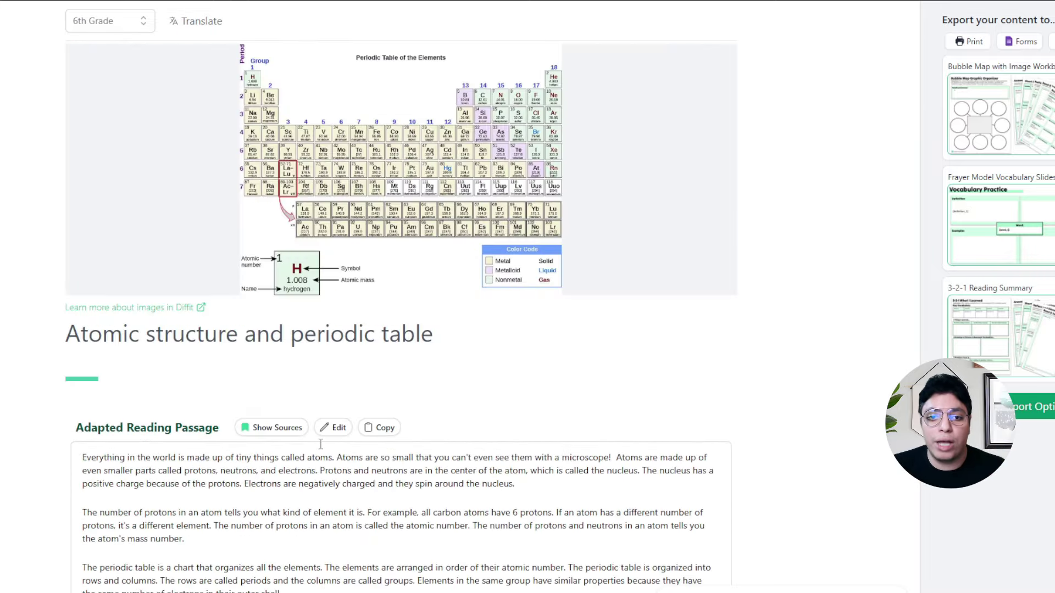
scroll(242, 423, up, 1)
scroll(339, 379, down, 1)
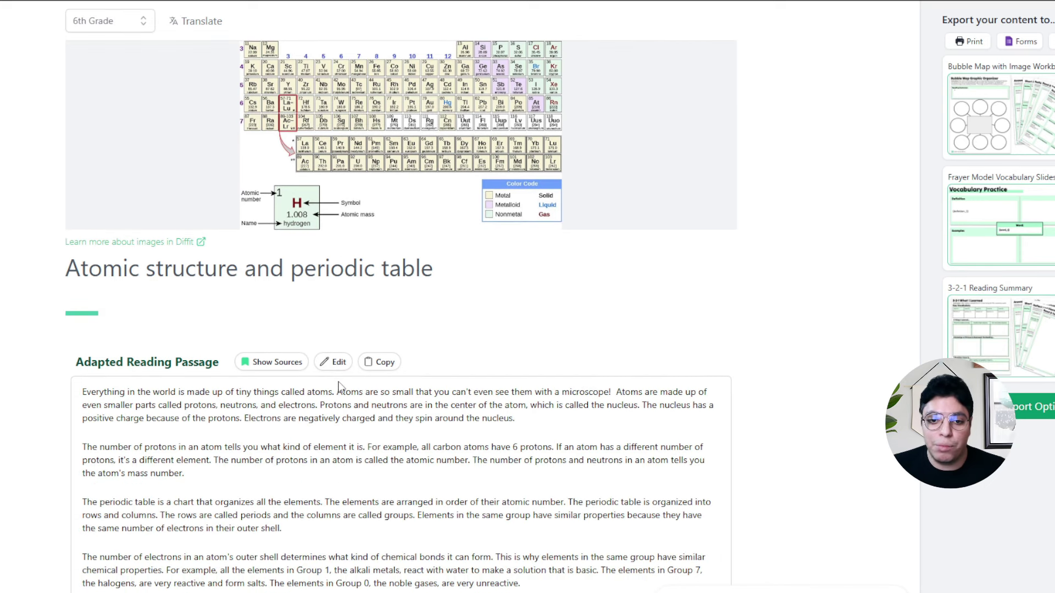
scroll(338, 384, up, 1)
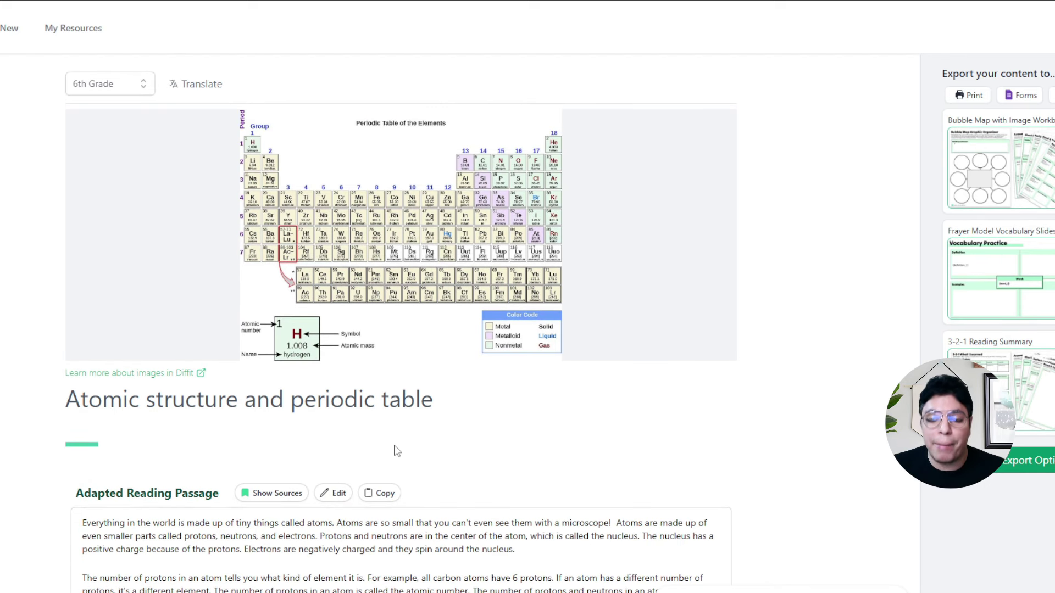
scroll(395, 451, down, 1)
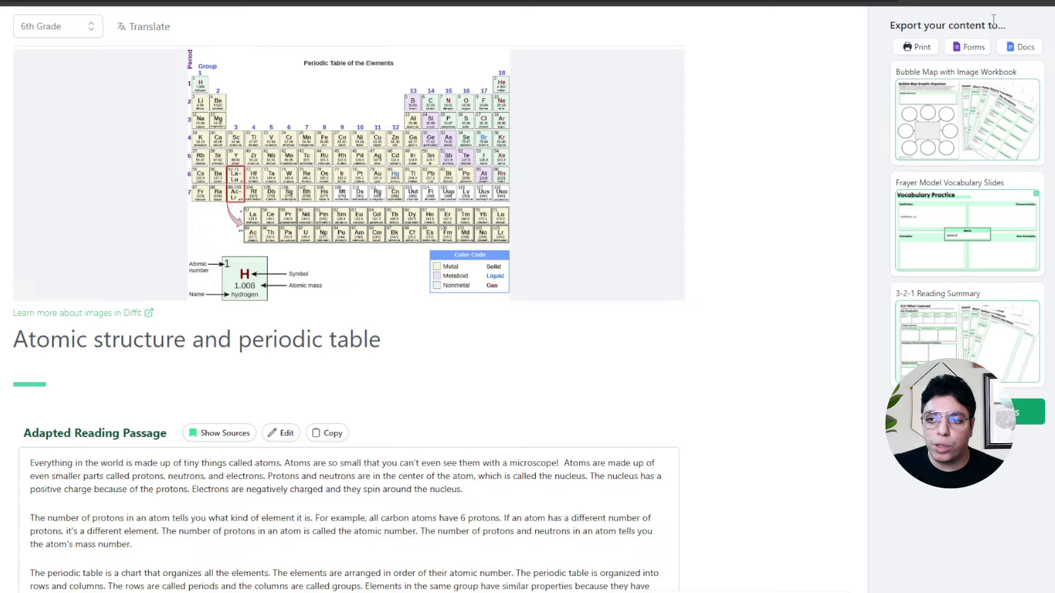
click(1023, 48)
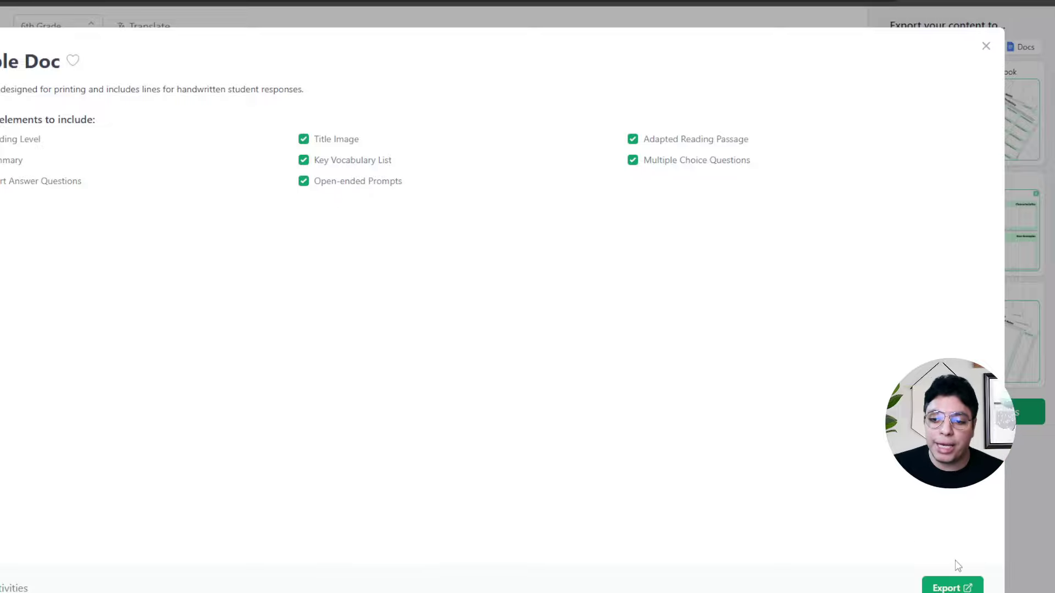
click(939, 581)
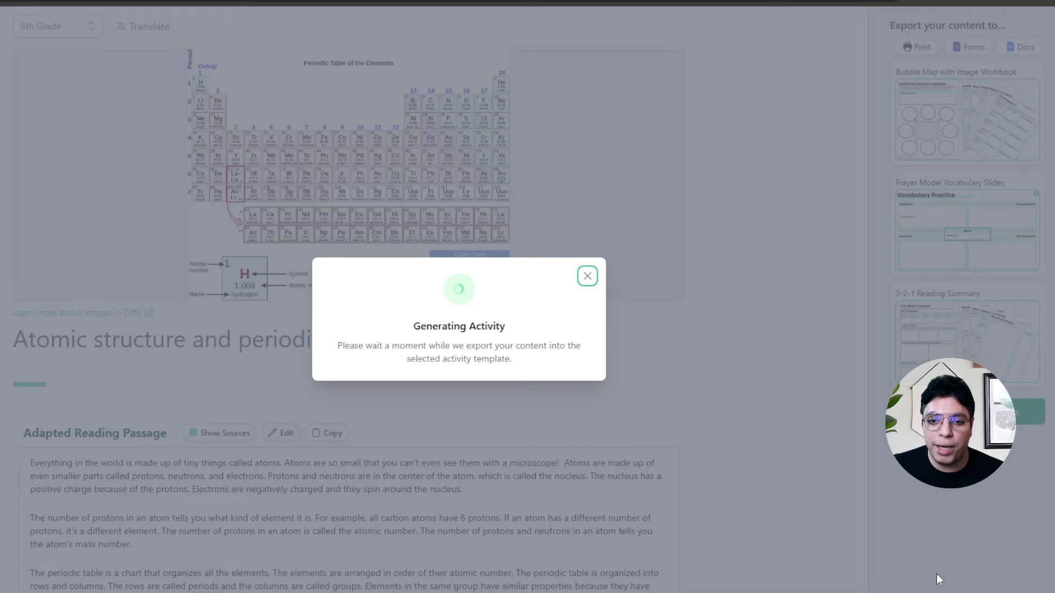
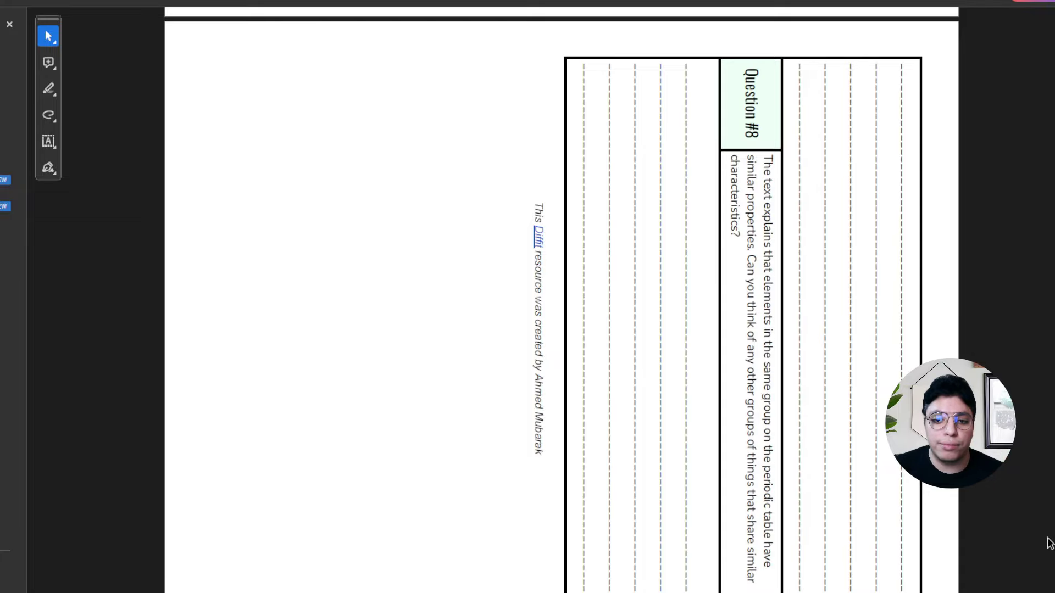
Step: Rotate the sideways pages of the exported PDF upright and look back through the worksheet
key(ctrl+bracketleft)
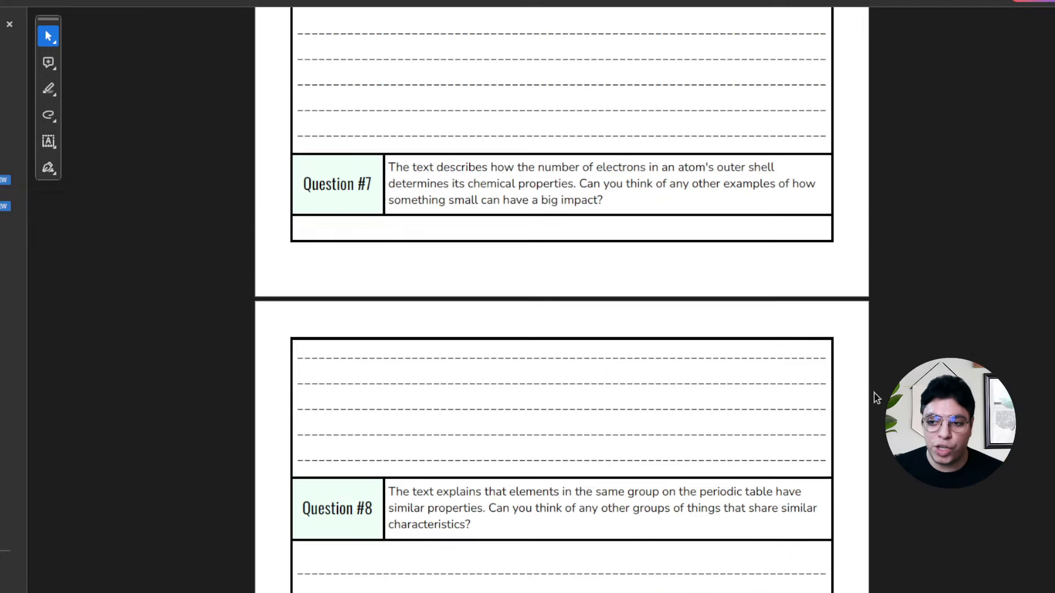
scroll(880, 399, up, 3)
scroll(879, 385, up, 10)
scroll(890, 193, up, 10)
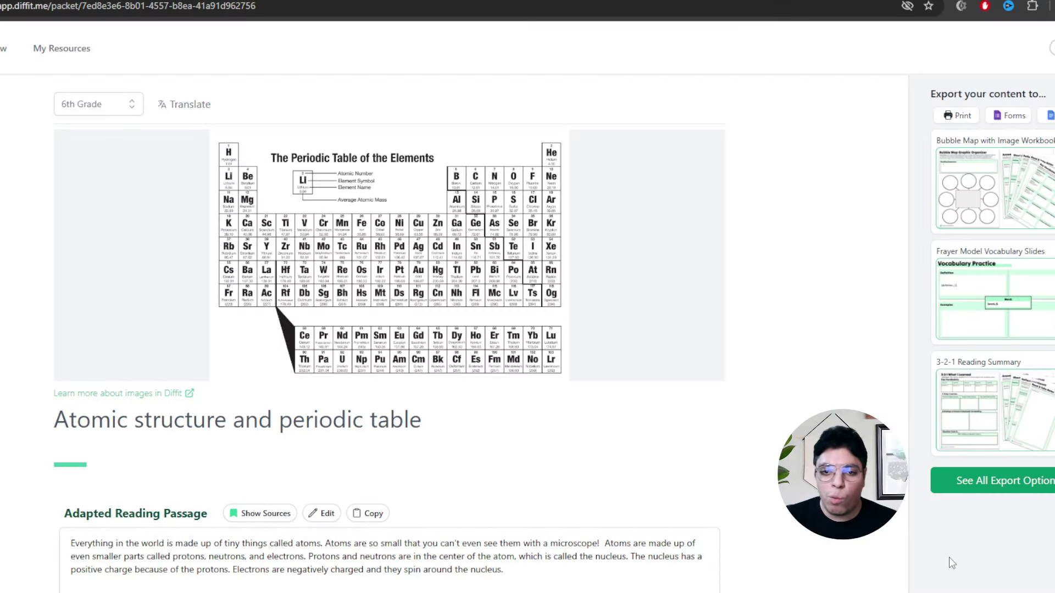
Step: Switch to Diffit and save the American Chemical Society periodic table header image to the computer
mouse_move(297, 263)
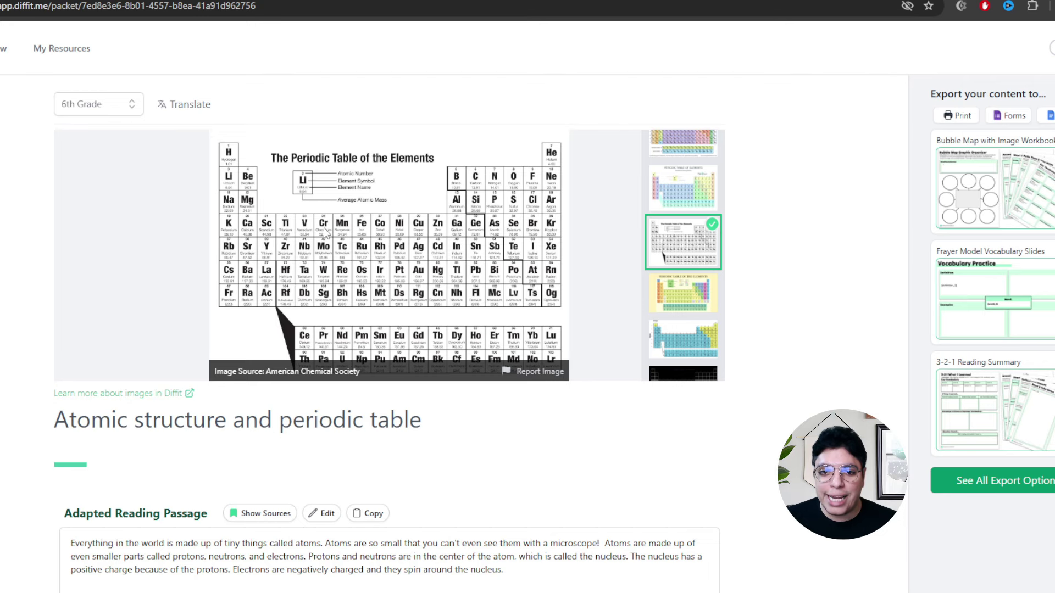
right_click(369, 237)
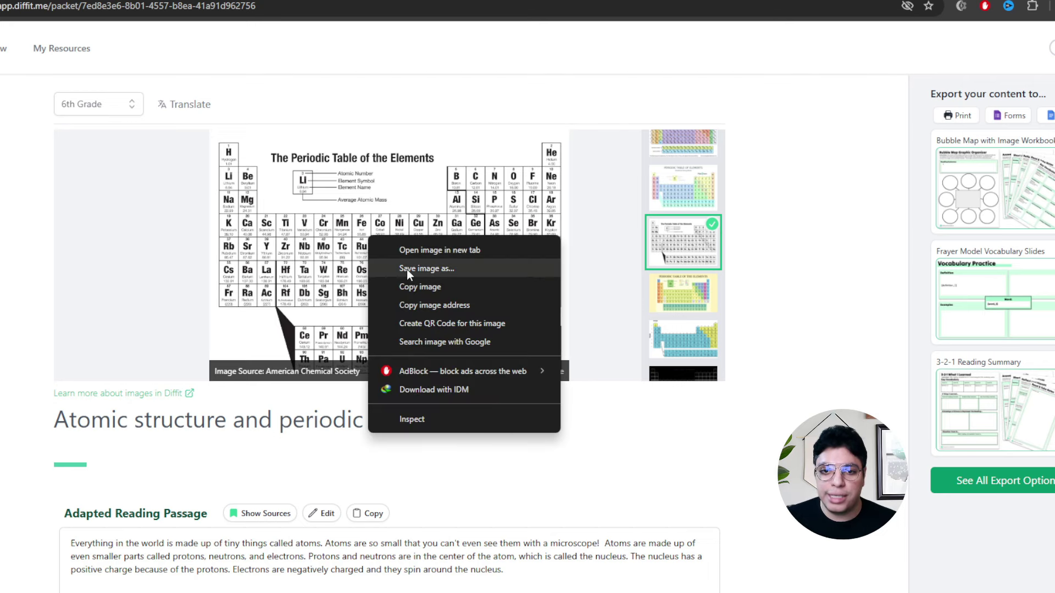
click(426, 269)
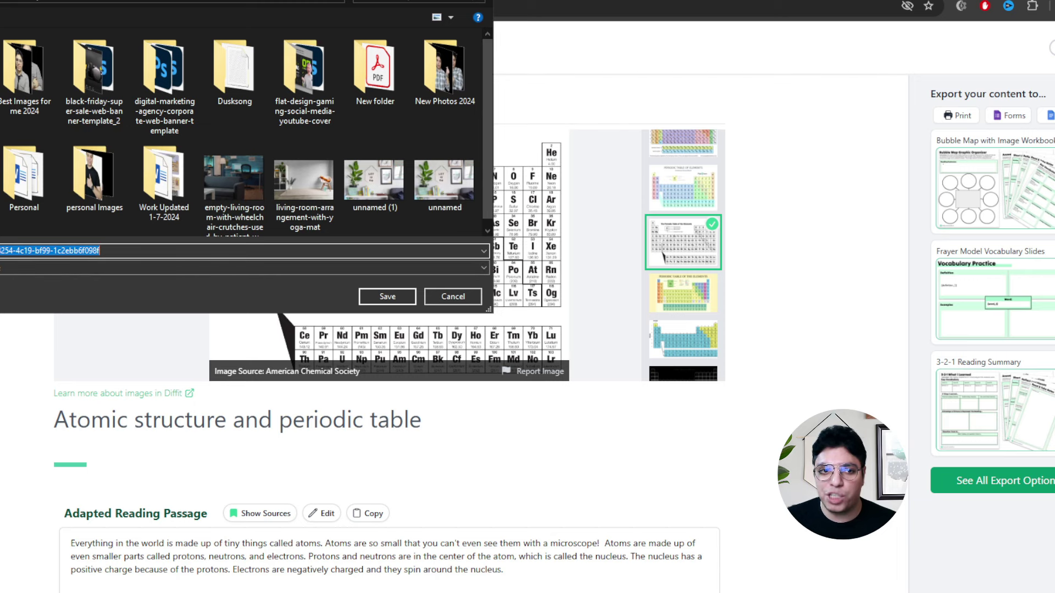
click(410, 297)
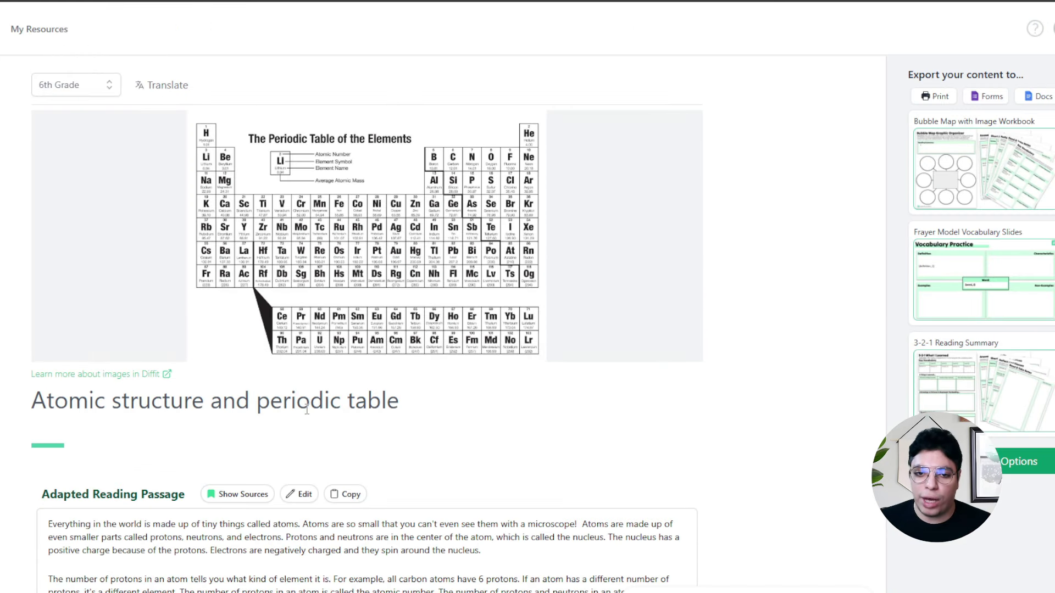
Step: Copy the Diffit resource title "Atomic structure and periodic table" into the resource title on the Tes description page
triple_click(264, 405)
key(ctrl+c)
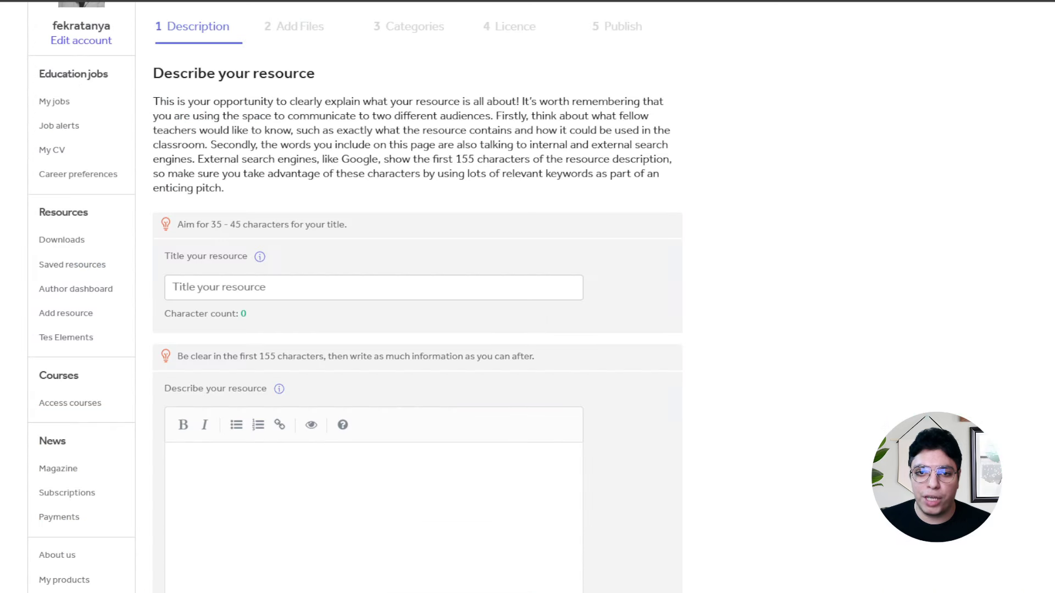
click(285, 292)
key(ctrl+v)
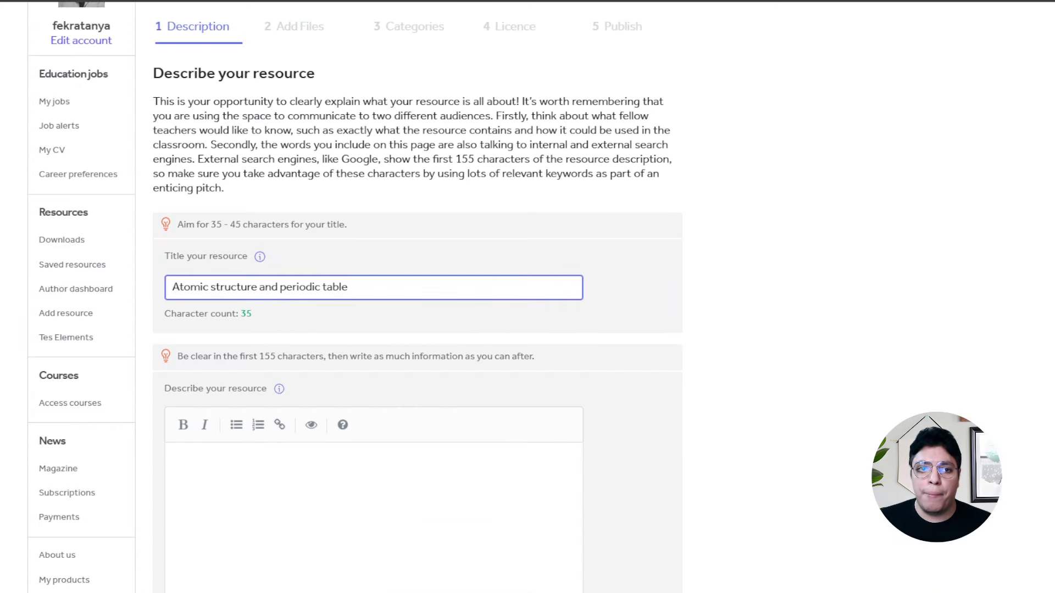
Step: Copy the three-point Summary text from Diffit into the resource description on the Tes description page
click(316, 479)
scroll(263, 434, down, 2)
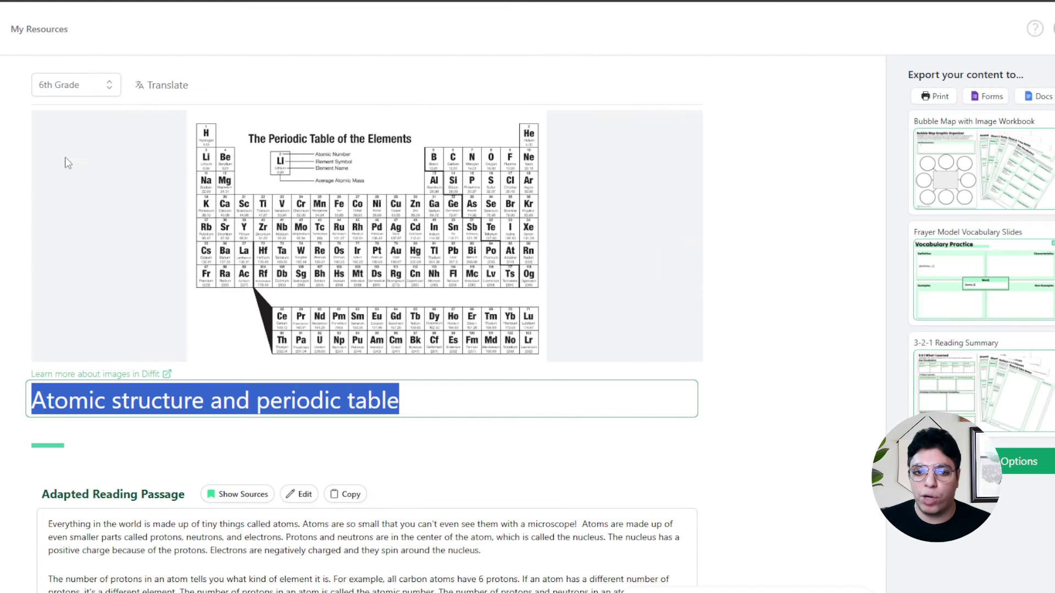
scroll(95, 437, down, 7)
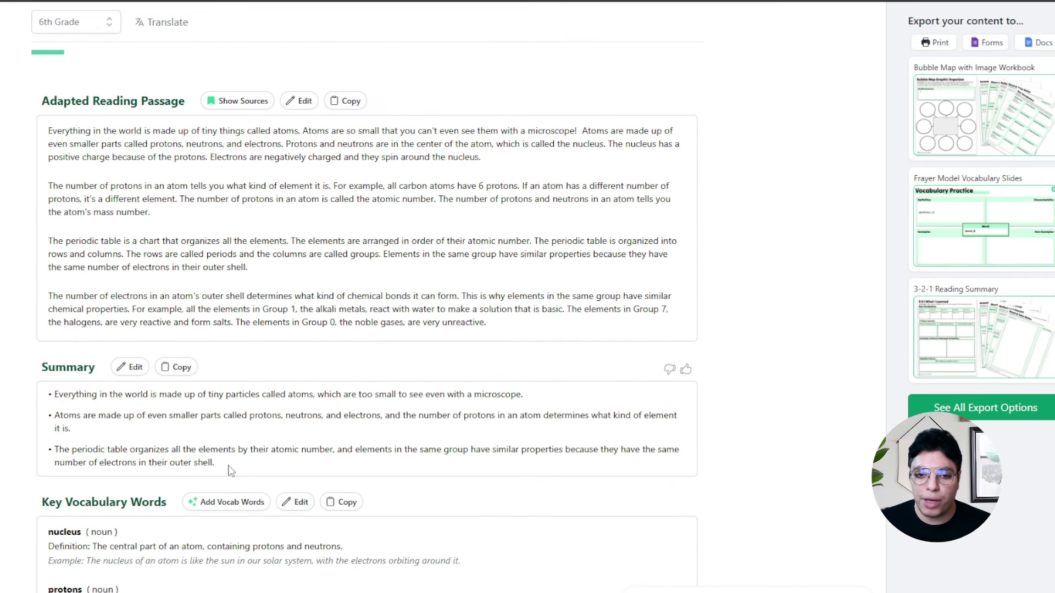
drag(229, 466, 49, 396)
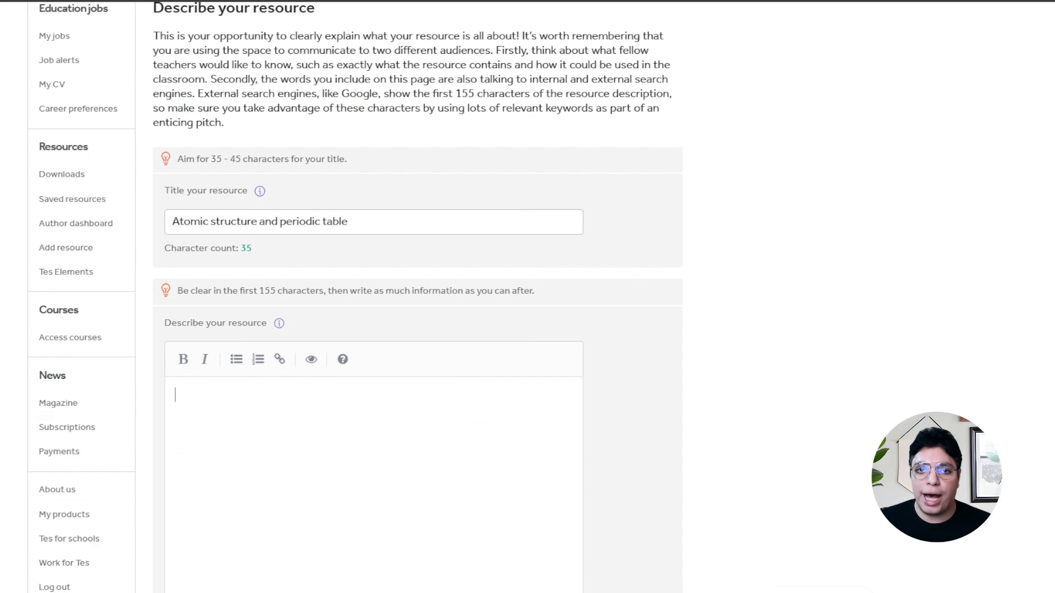
text(Everything in the world is made up of tiny particles called atoms, which are too small to see even with a microscope. Atoms are made up of even smaller parts called protons, neutrons, and electrons, and the number of protons in an atom determines what kind of element it is. The periodic table organizes all the elements by their atomic number, and elements in the same group have similar properties because they have the same number of electrons in their outer shell.)
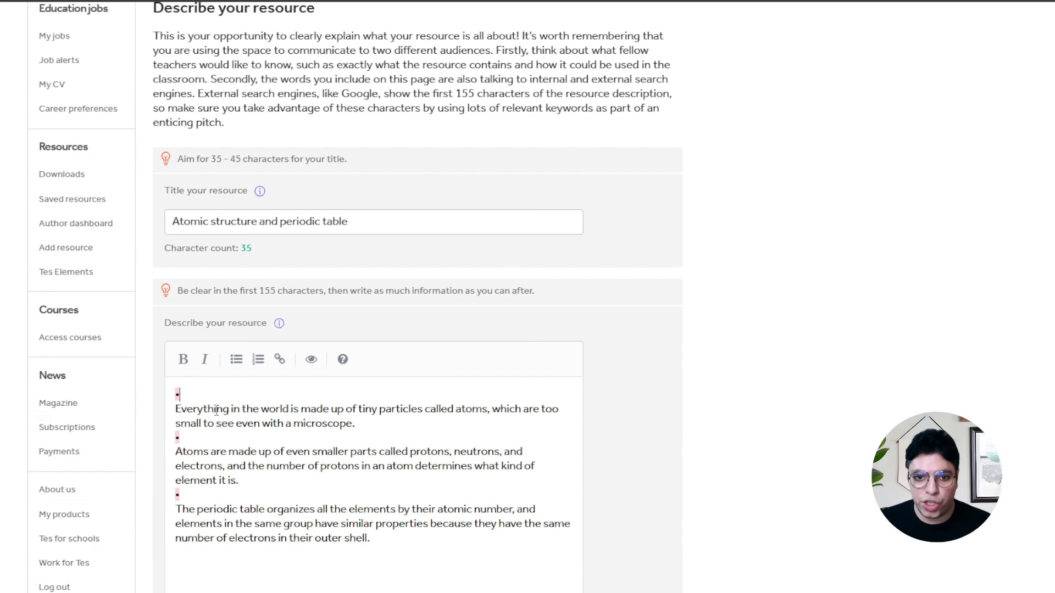
Step: Remove the stray bullet characters and the leading blank line from the description so it reads as three plain paragraphs
key(BackSpace)
click(181, 438)
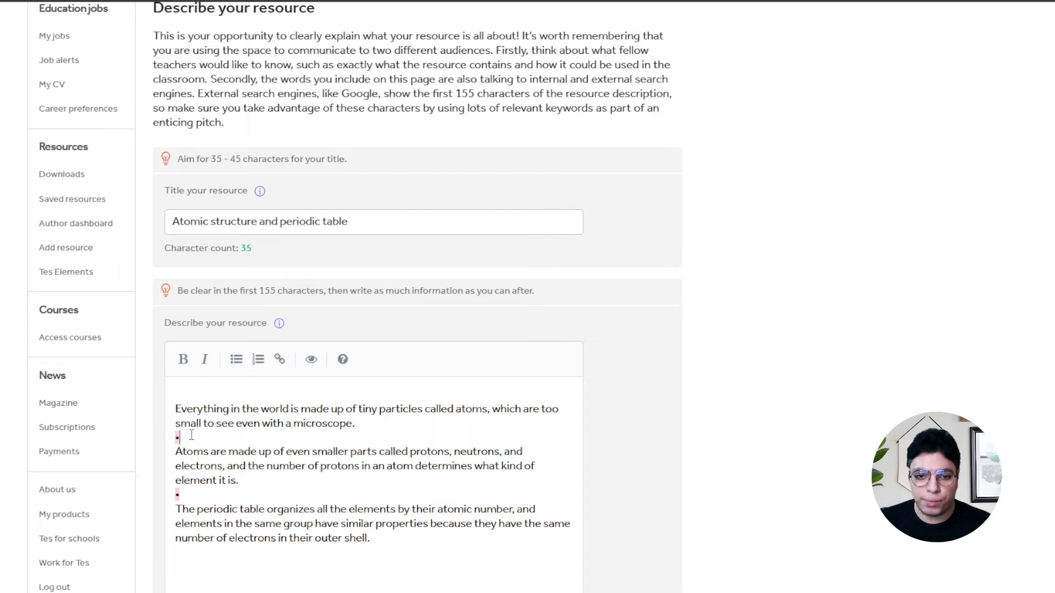
key(BackSpace)
key(BackSpace)
click(175, 409)
key(BackSpace)
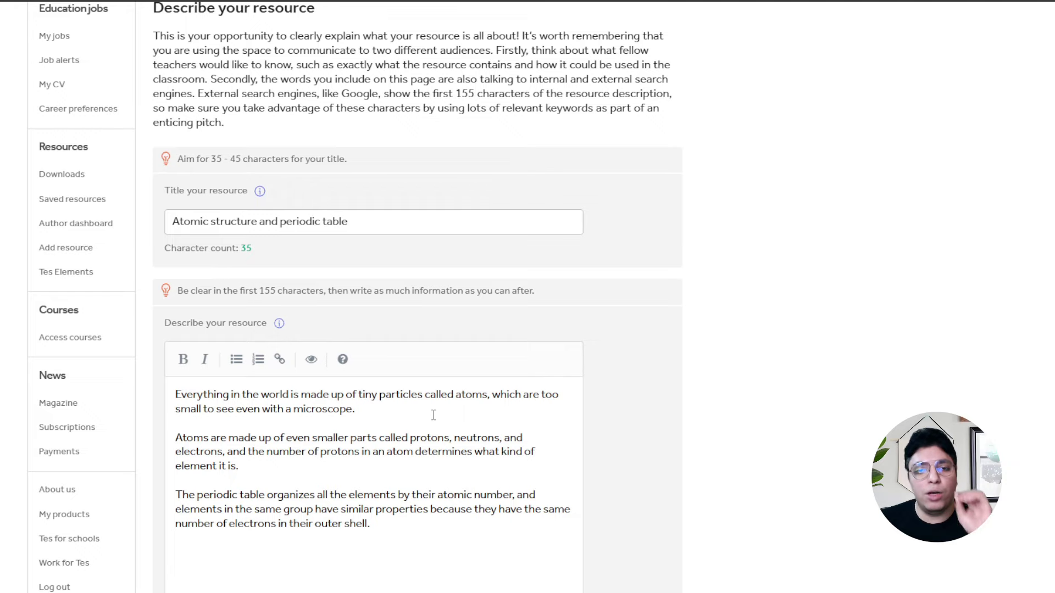
Step: Check the completed title and description, then submit them to proceed to adding files
scroll(393, 412, down, 2)
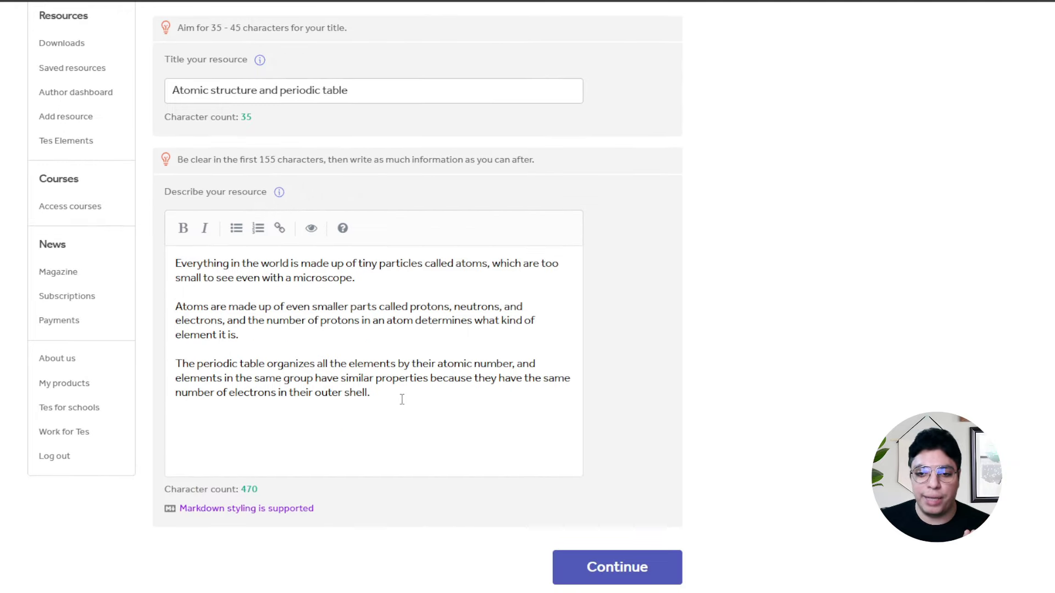
scroll(538, 354, up, 2)
scroll(530, 357, down, 3)
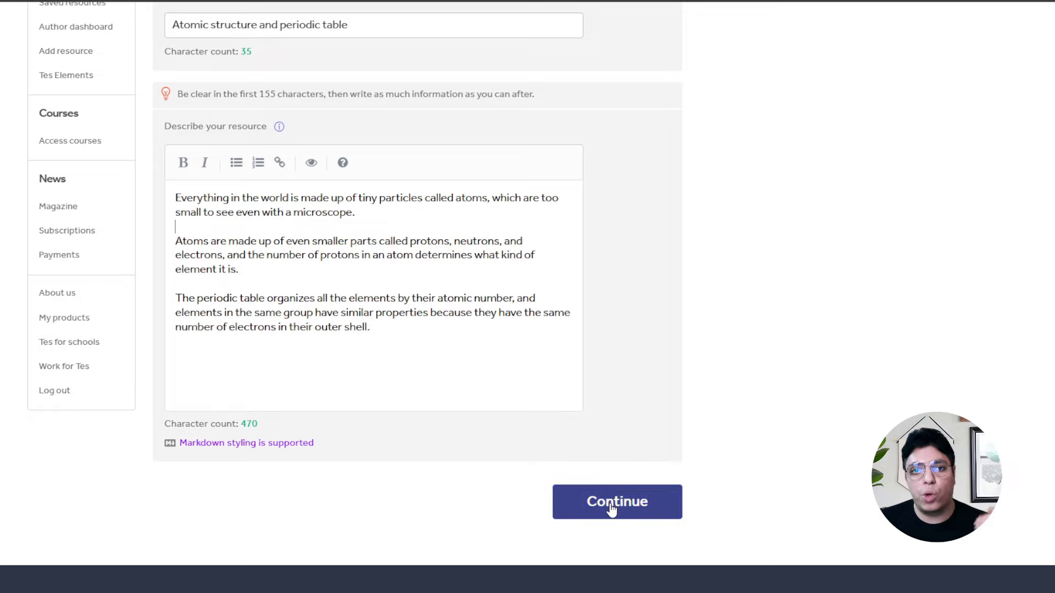
scroll(667, 419, up, 1)
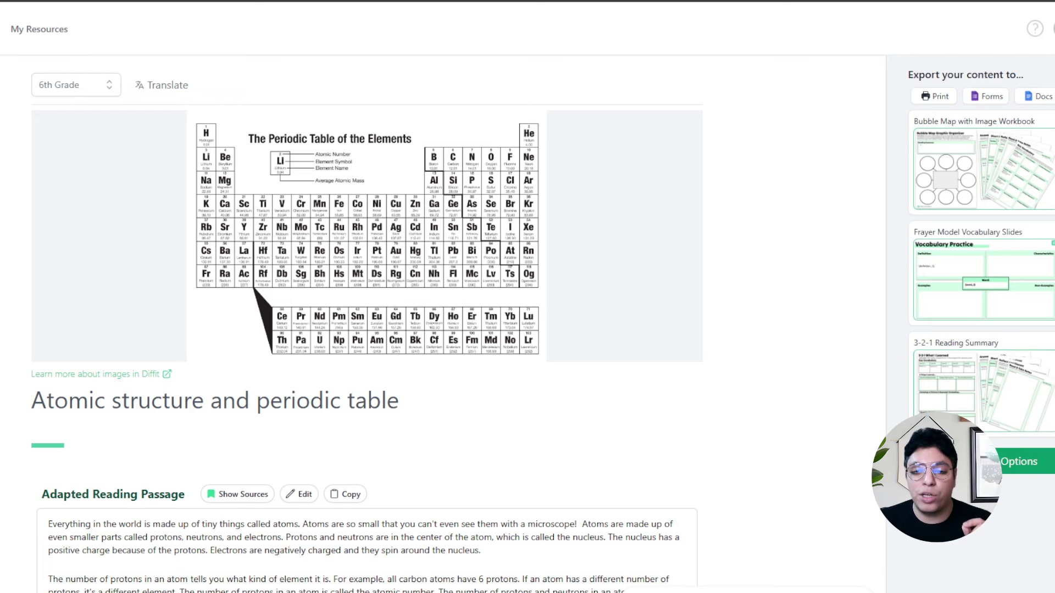
click(242, 0)
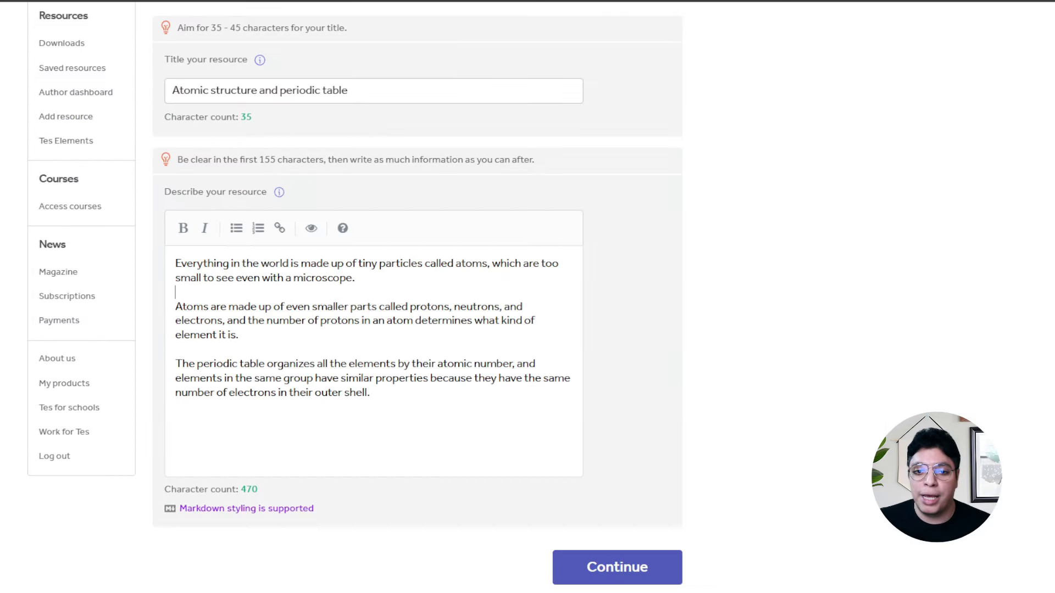
click(620, 575)
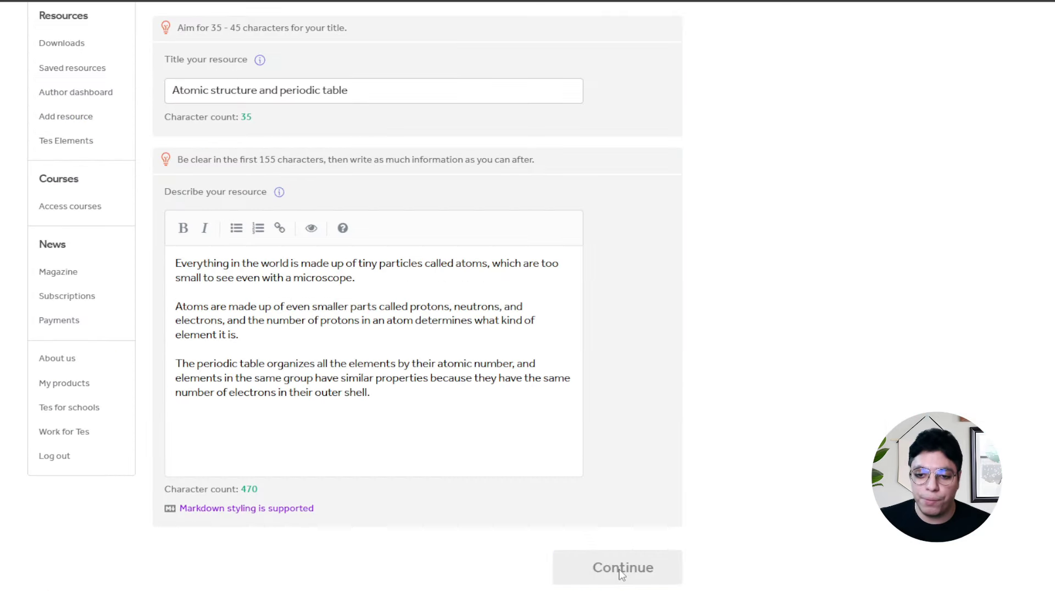
Step: Upload the "Atomic structure and periodic table" PDF from the computer as the resource file
scroll(596, 445, down, 2)
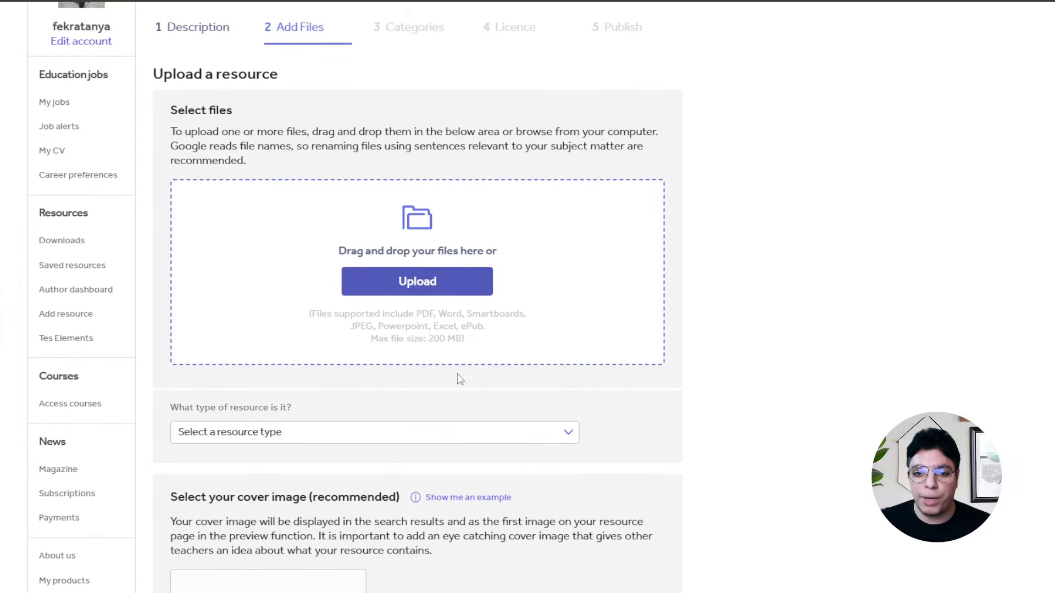
scroll(470, 328, up, 1)
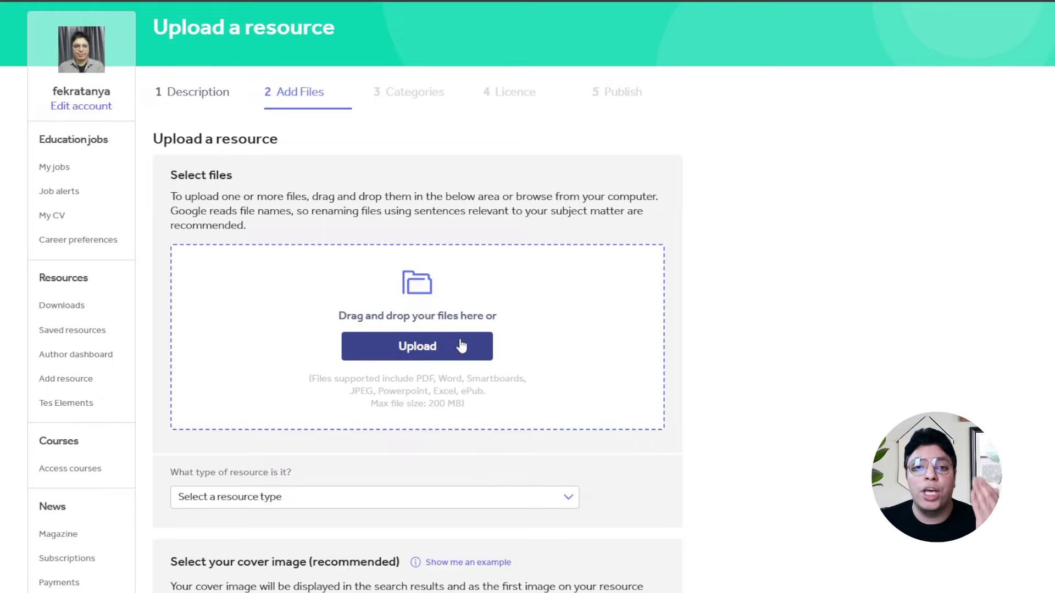
click(435, 347)
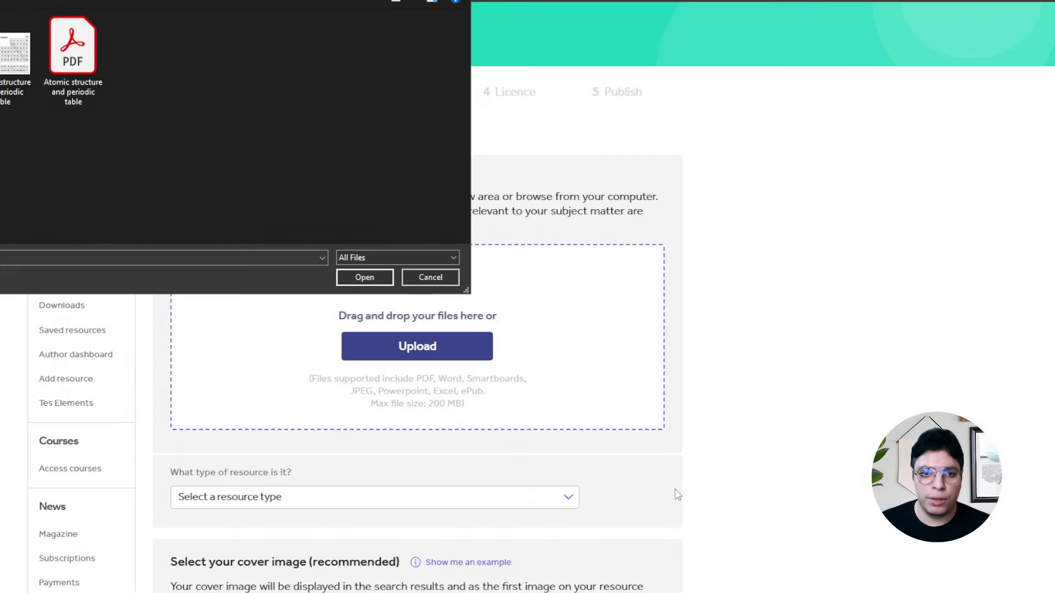
click(70, 84)
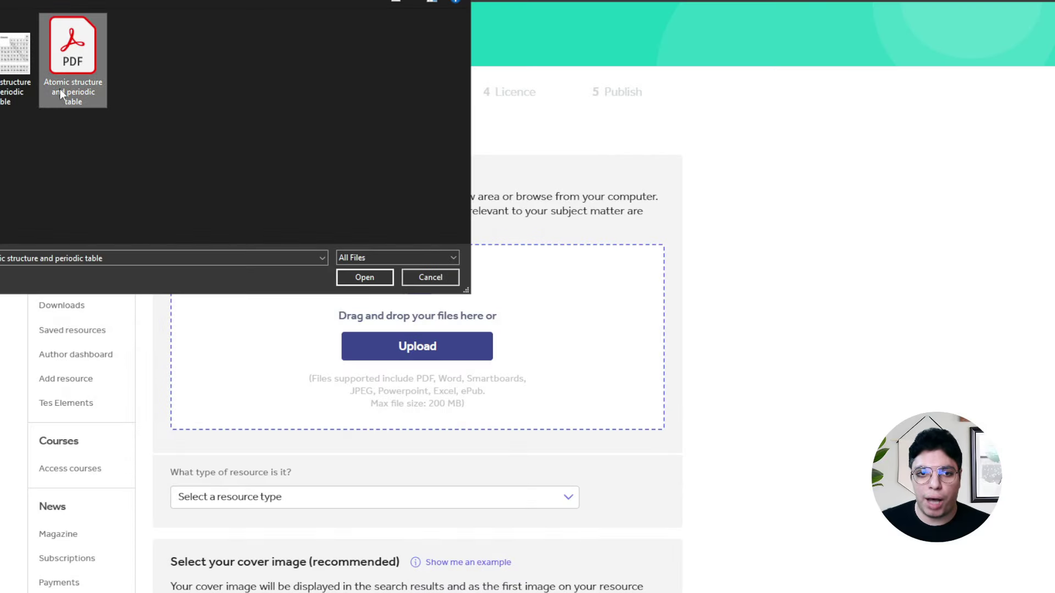
click(364, 277)
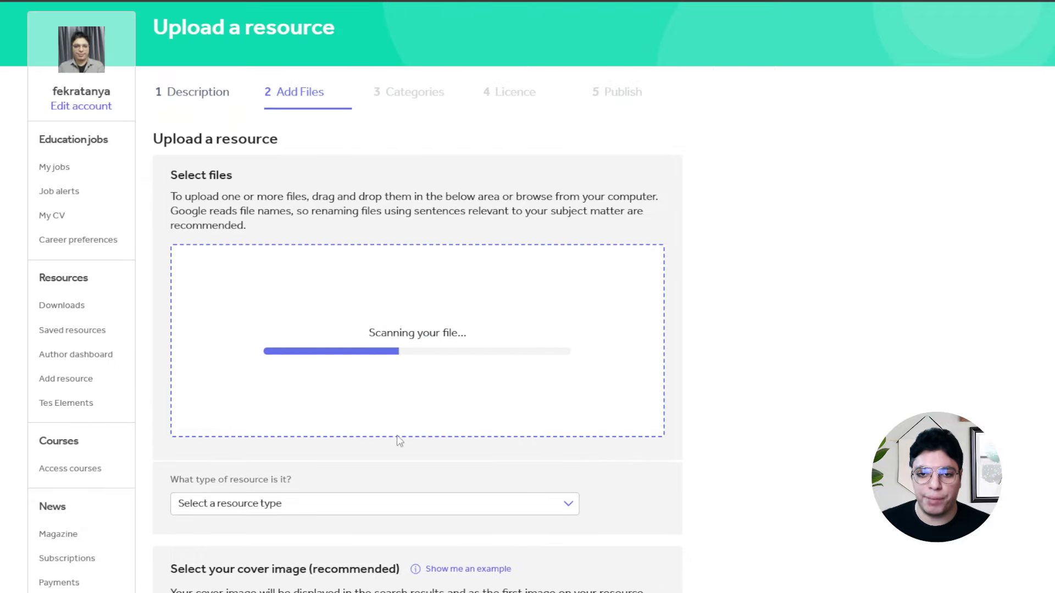
Step: Set the resource type to Lesson (complete)
scroll(372, 374, down, 2)
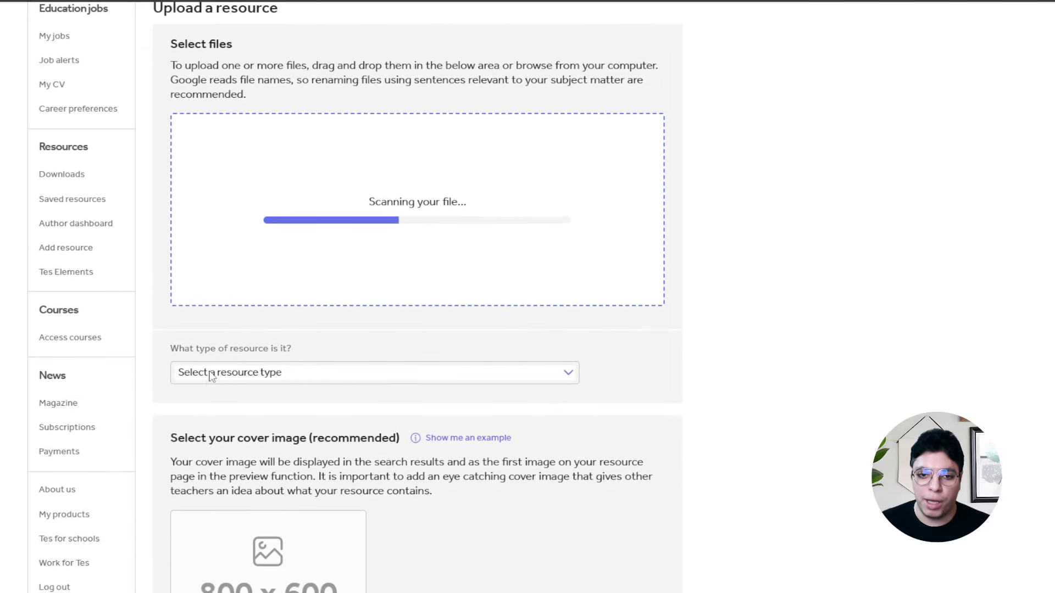
scroll(330, 455, down, 2)
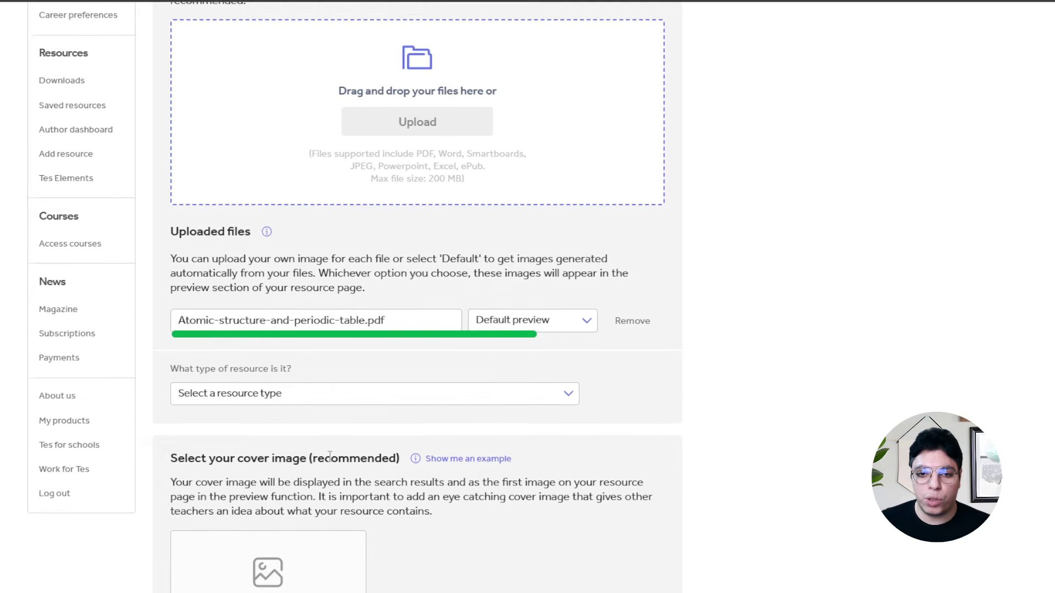
scroll(329, 455, down, 1)
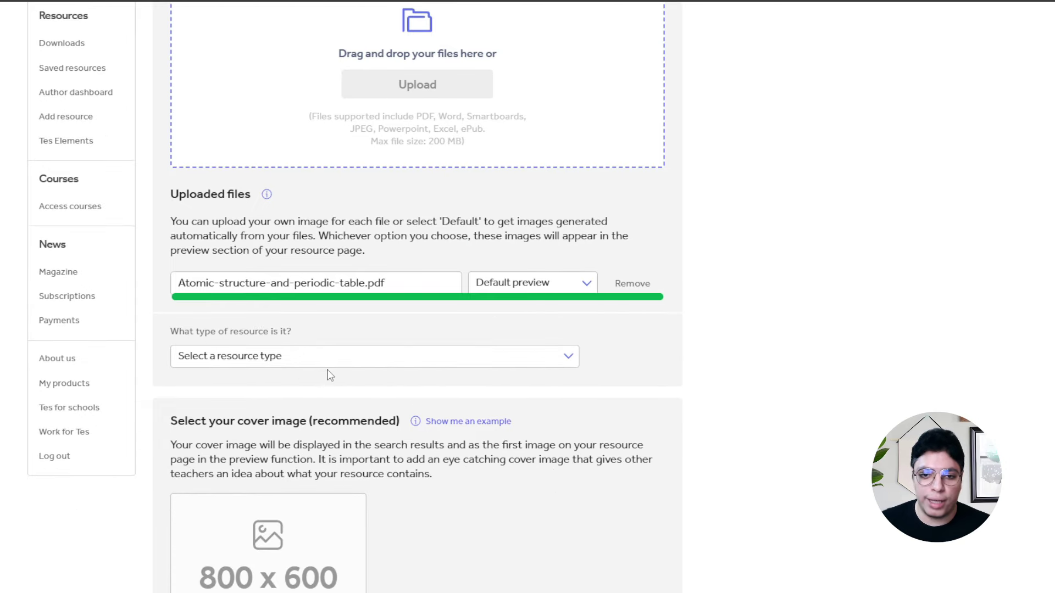
click(329, 357)
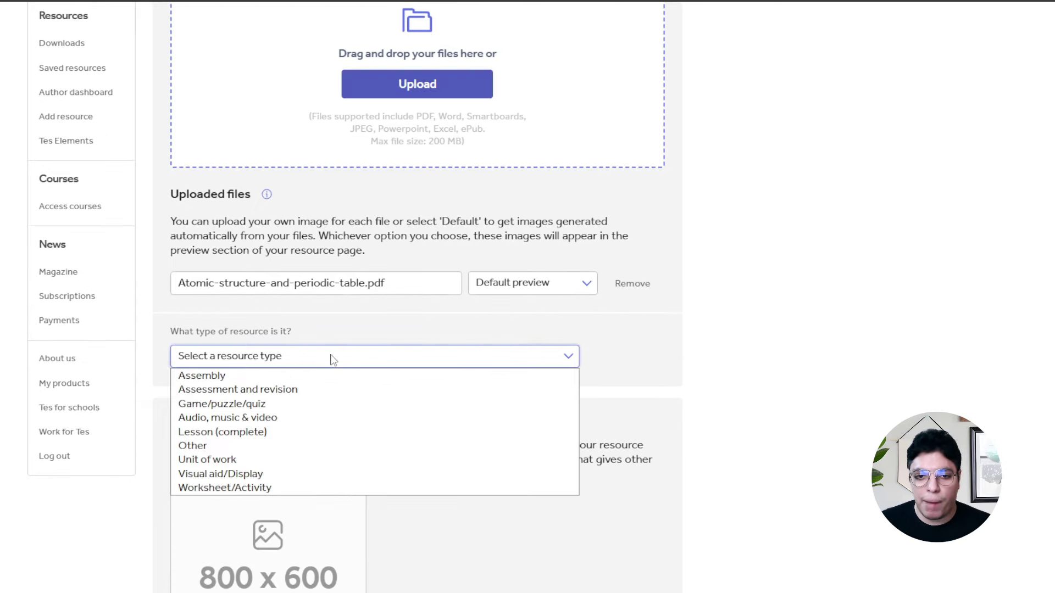
click(275, 434)
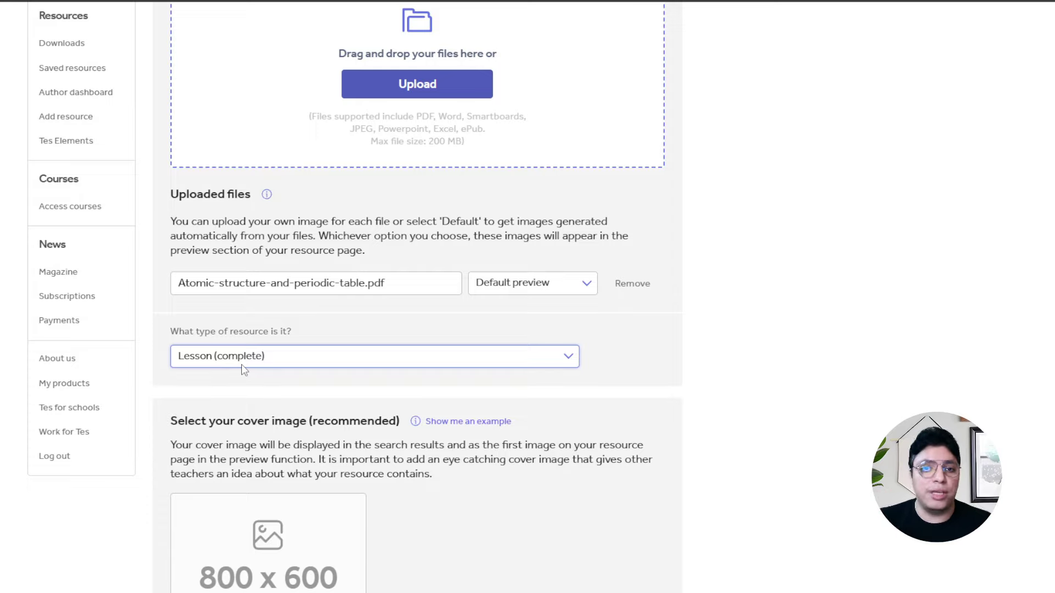
Step: Add the saved "Atomic structure and periodic table" image as the cover image, adjusting and accepting its crop
scroll(306, 402, down, 3)
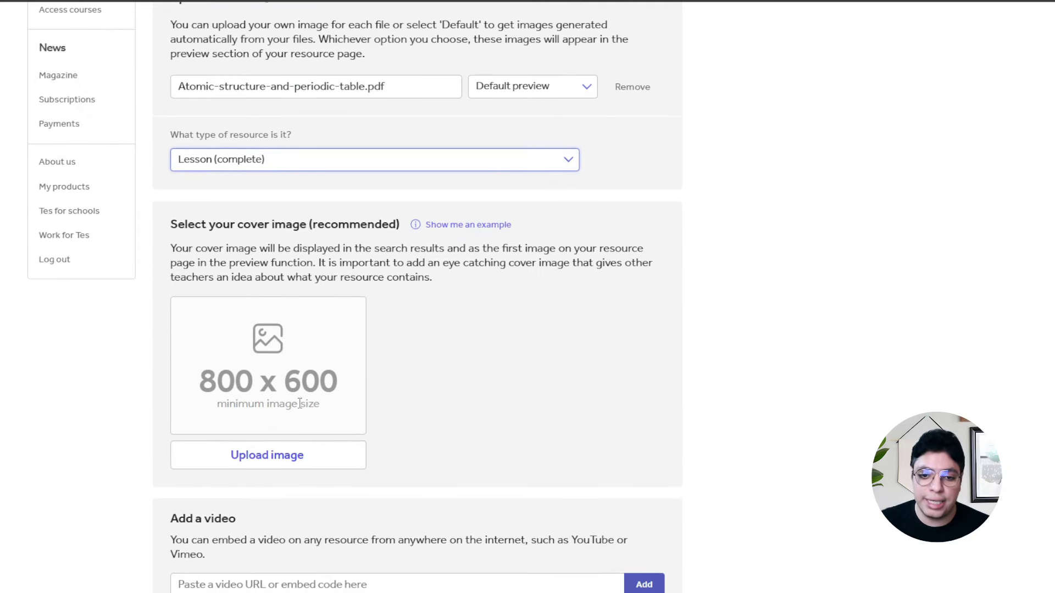
click(276, 464)
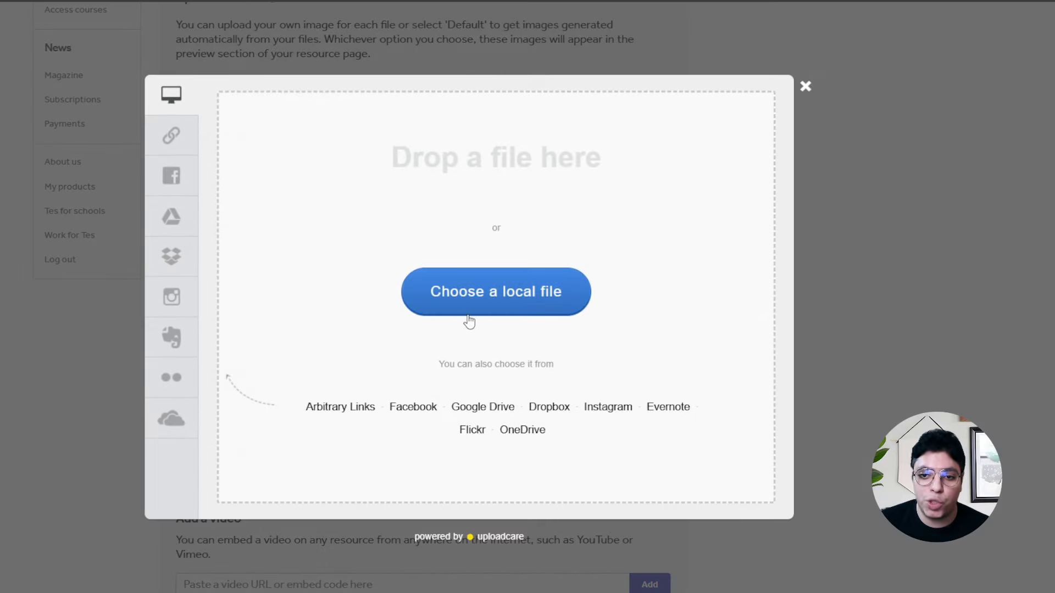
click(468, 319)
click(16, 61)
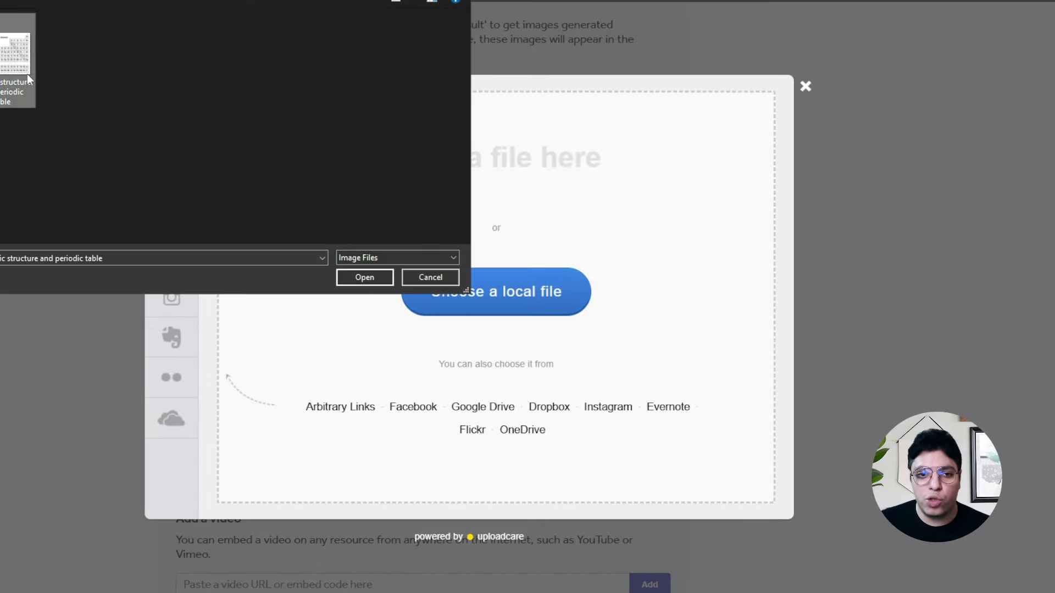
click(367, 278)
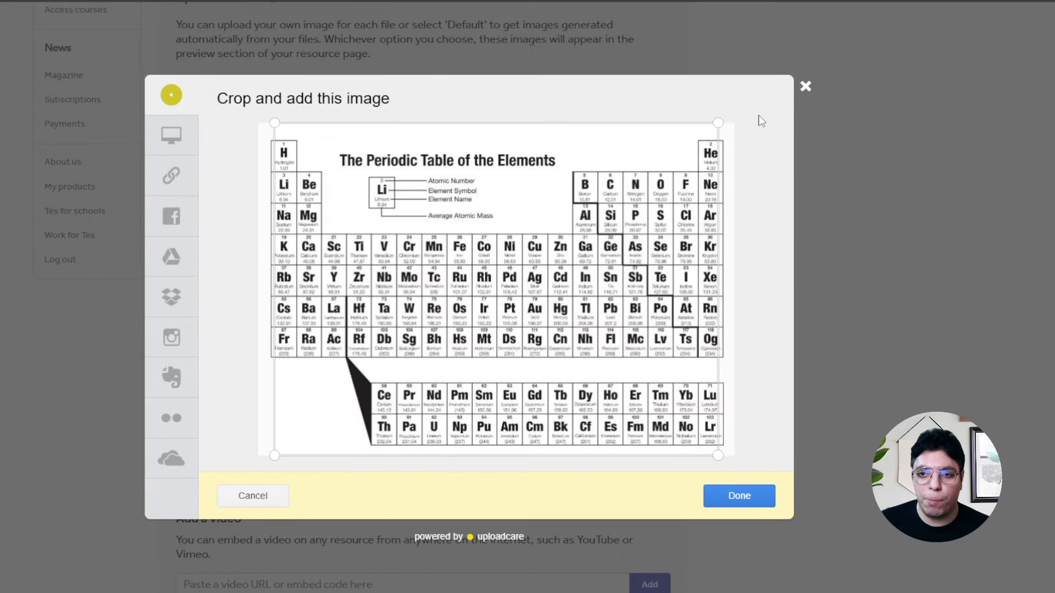
drag(588, 186, 586, 185)
drag(588, 187, 588, 188)
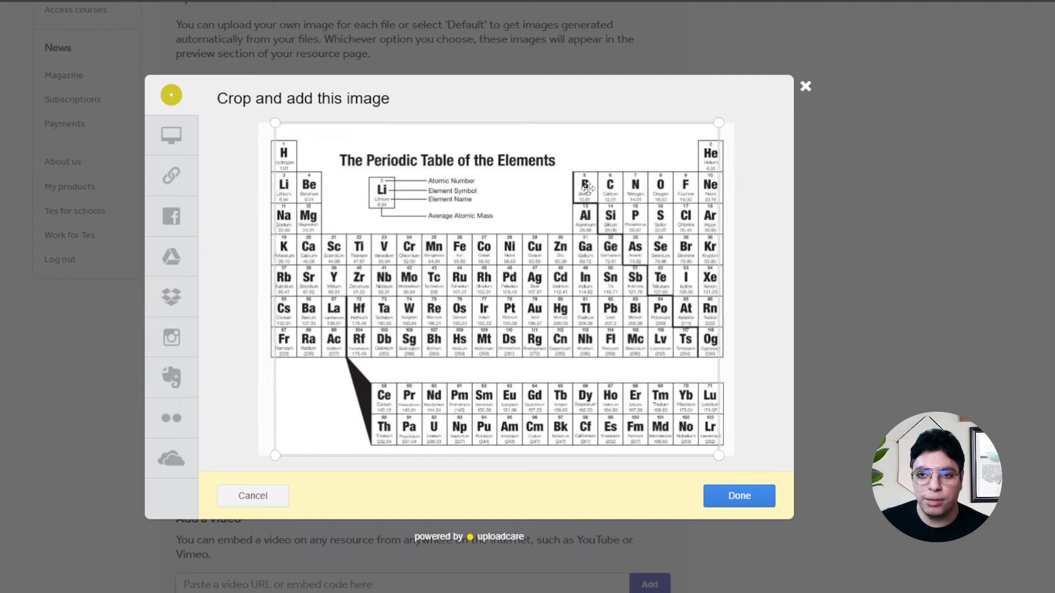
click(742, 500)
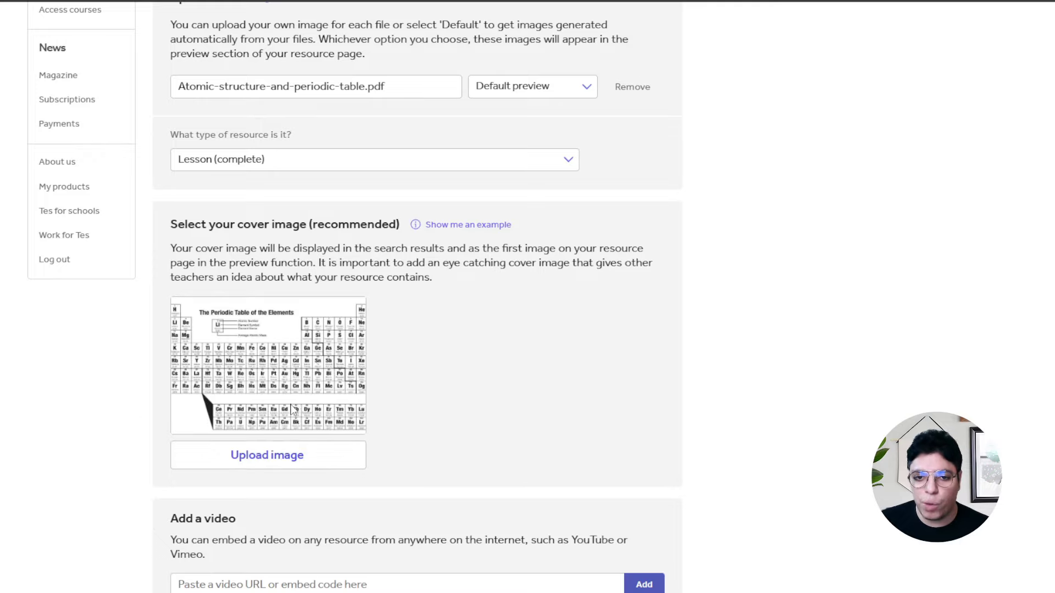
Step: Review the uploaded file, resource type and cover image, skip adding a video, and proceed to the categories
scroll(695, 371, down, 3)
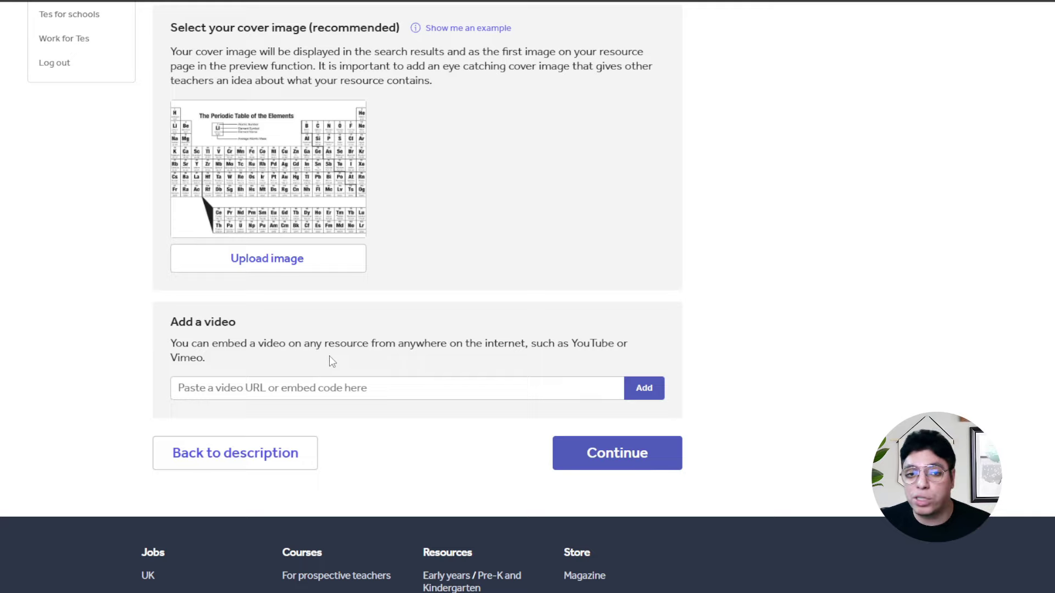
scroll(294, 391, up, 12)
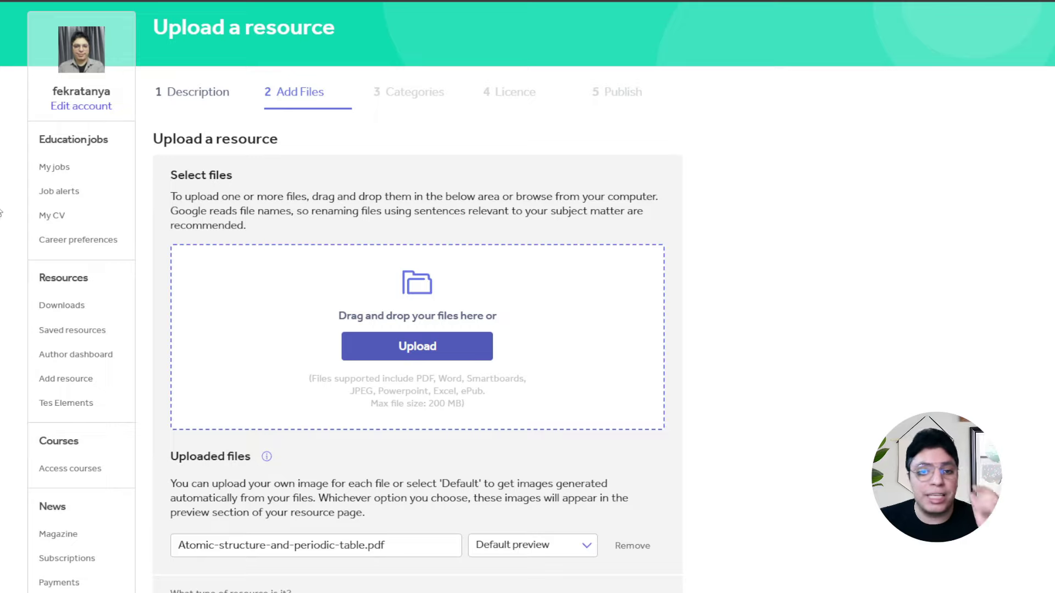
scroll(49, 191, down, 1)
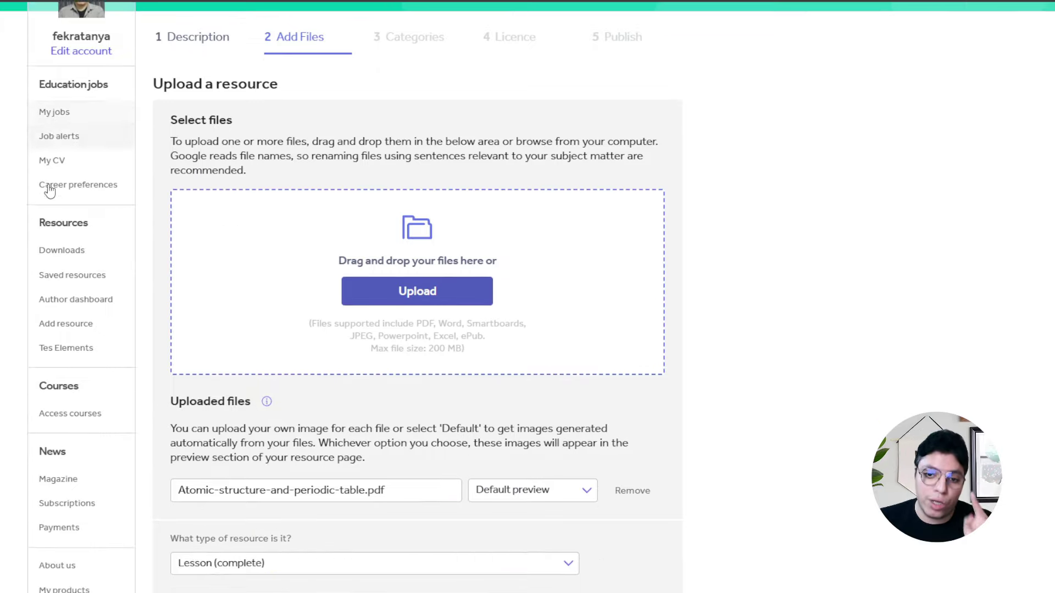
scroll(49, 191, down, 4)
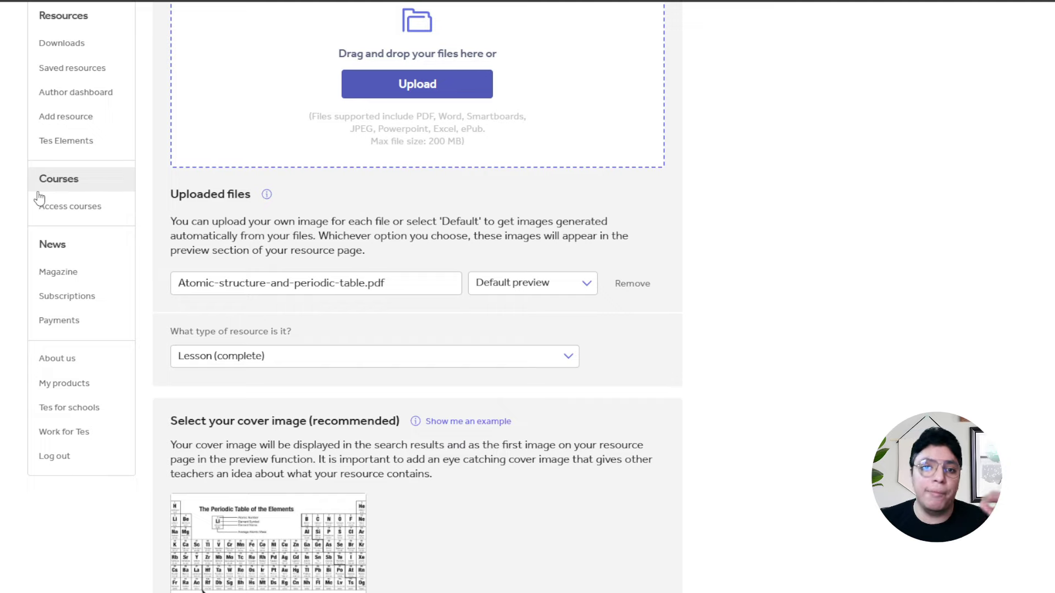
scroll(39, 198, down, 4)
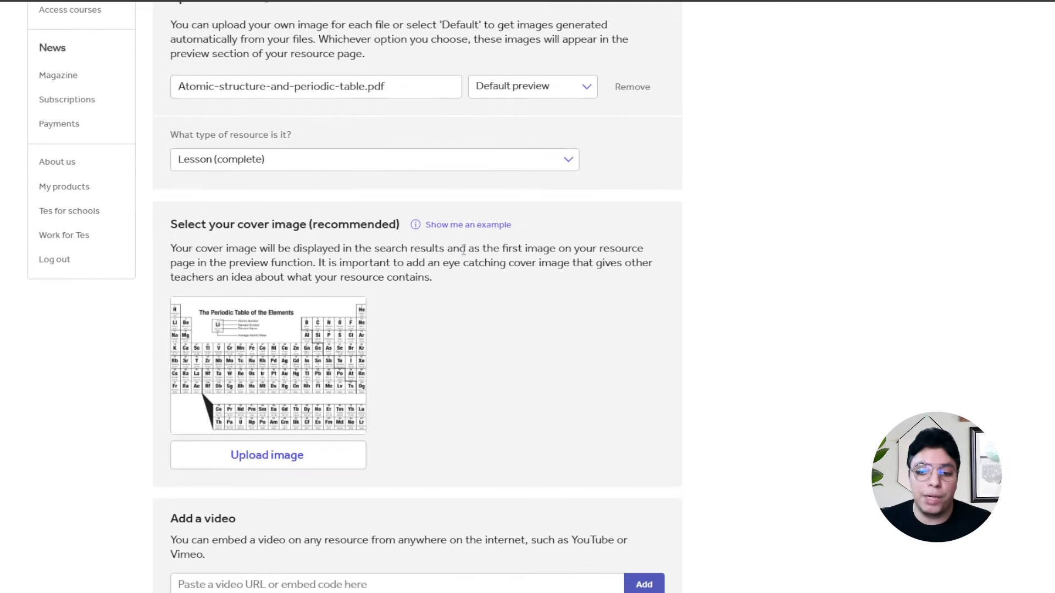
scroll(519, 292, down, 3)
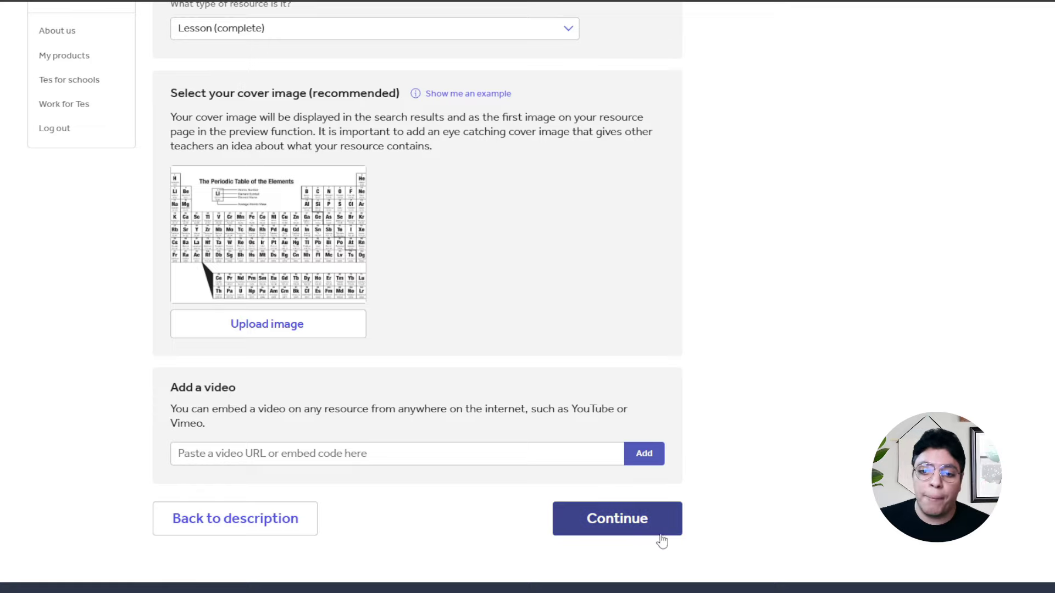
click(622, 521)
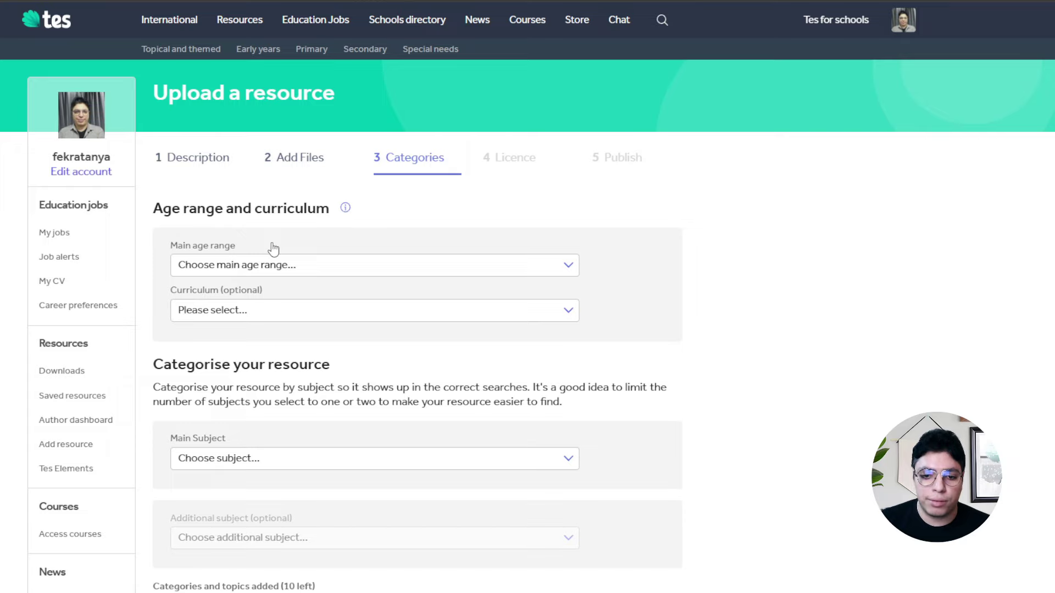
Step: Set the resource's main age range to 5-7, leaving the additional age range and curriculum options unset
click(303, 263)
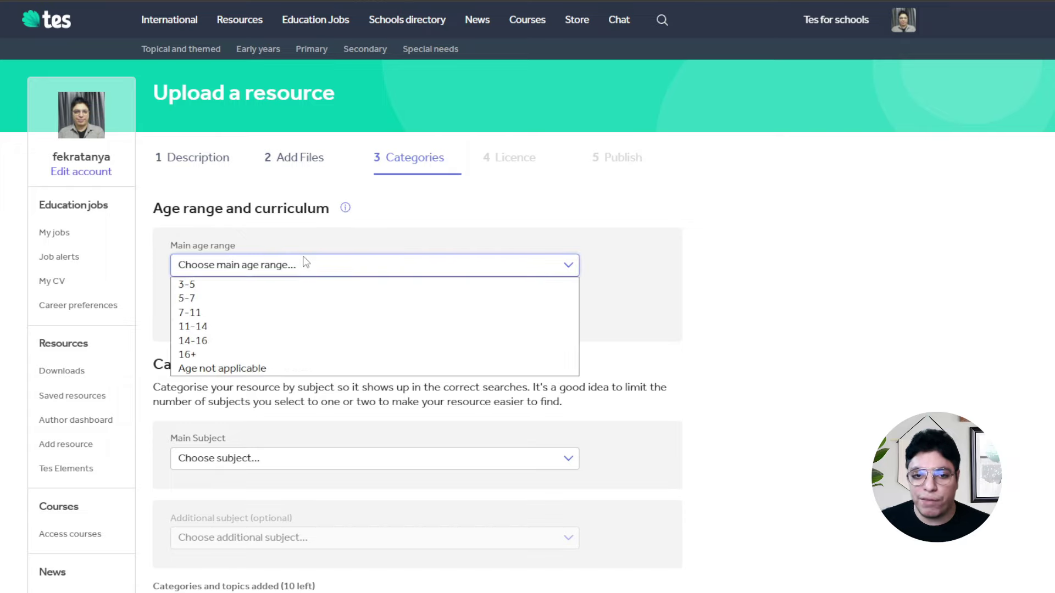
click(208, 299)
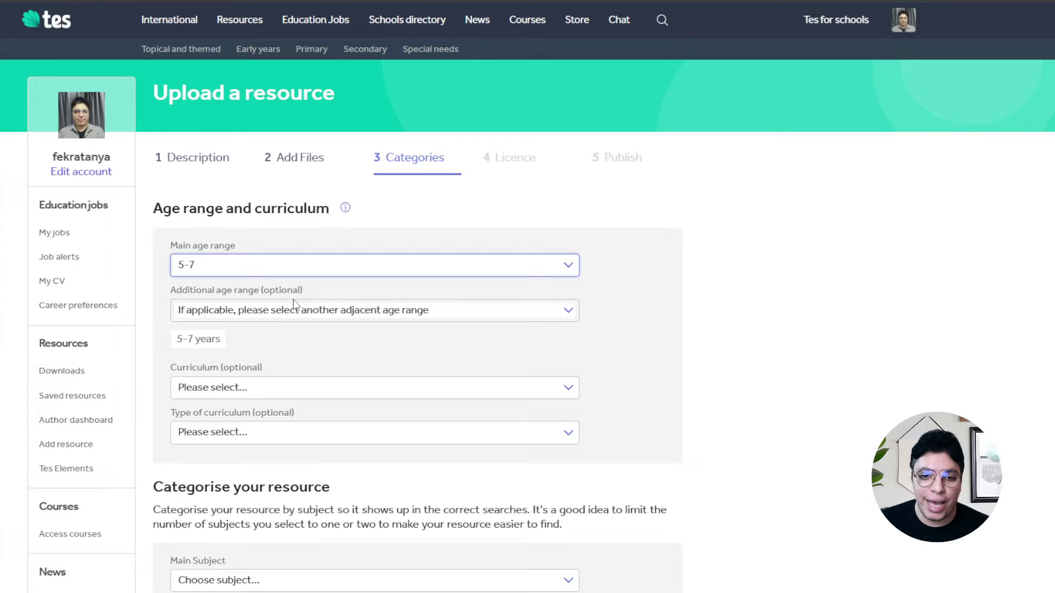
scroll(275, 306, down, 1)
scroll(279, 309, down, 1)
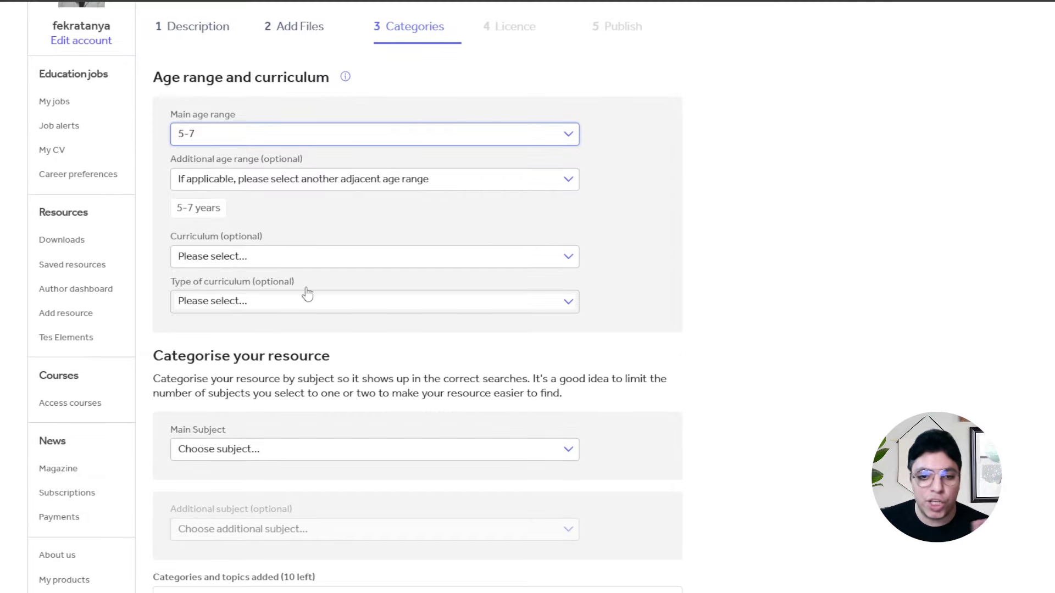
scroll(291, 274, down, 3)
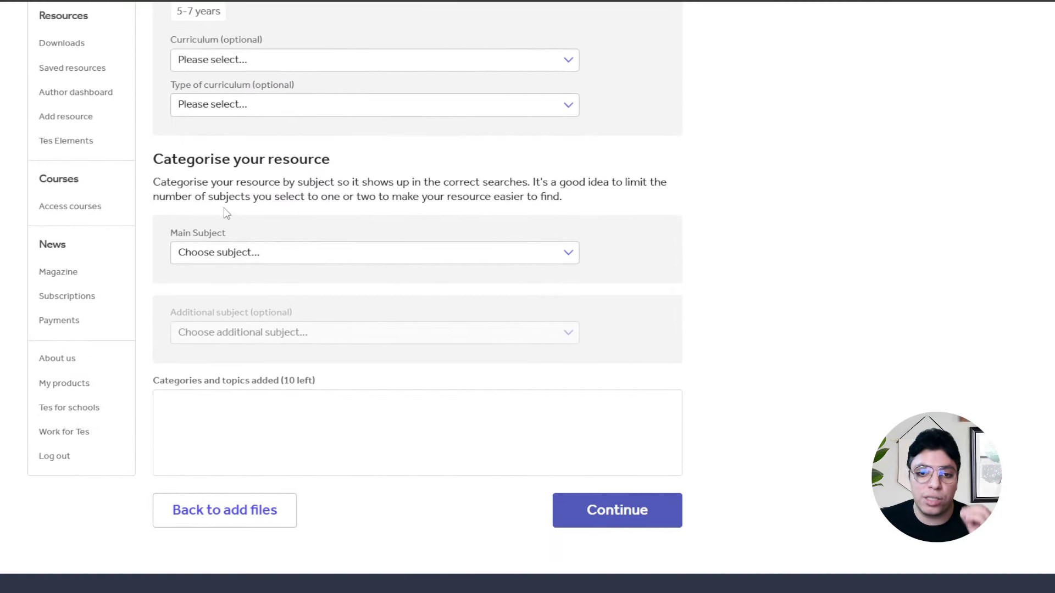
Step: Categorise the resource under the main subject Chemistry with the topic Atoms and elements, and proceed to the licence stage
click(292, 251)
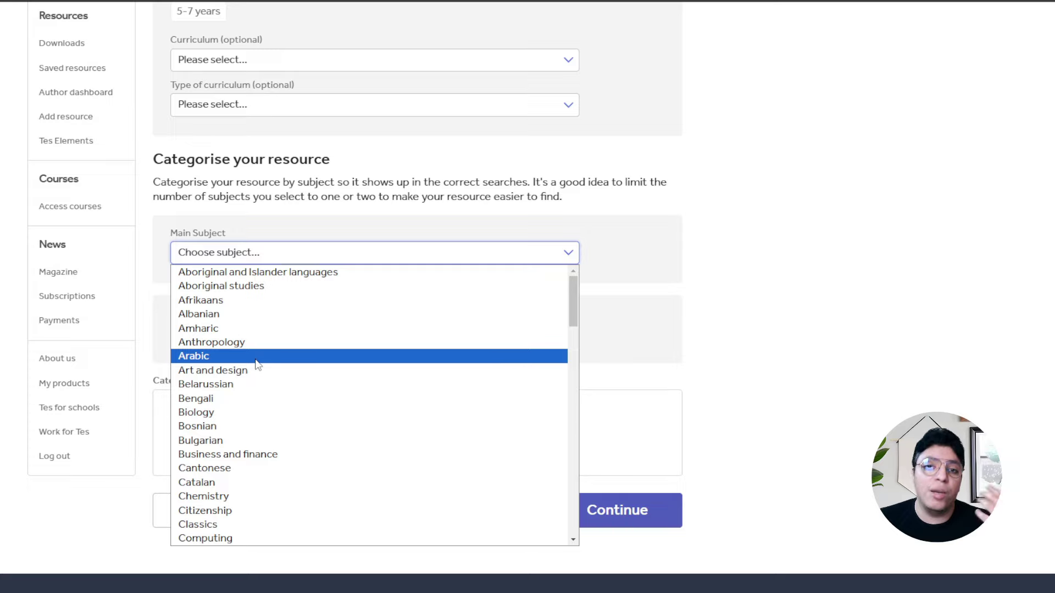
click(289, 495)
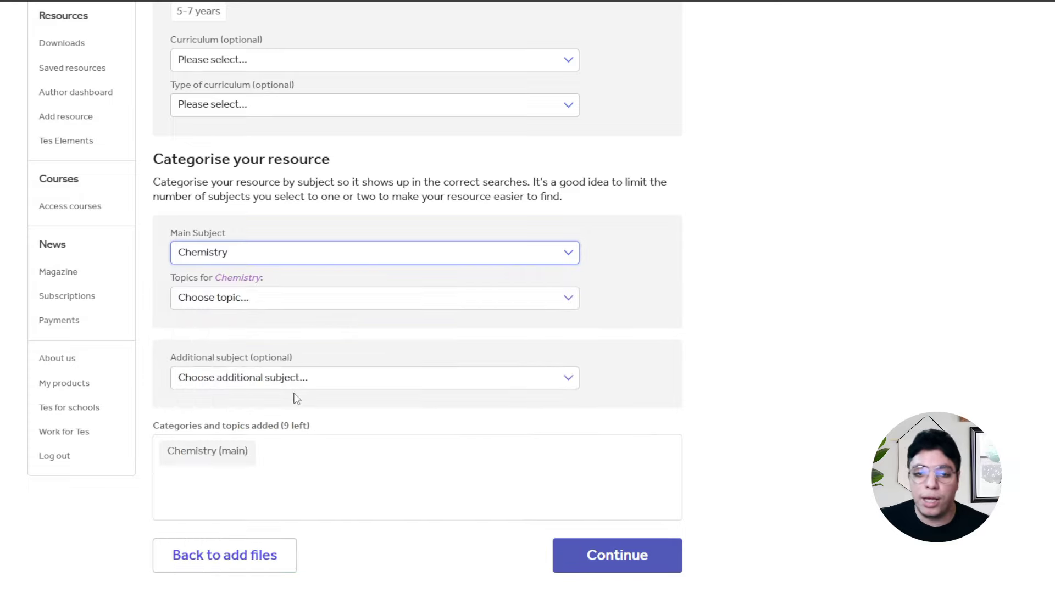
click(233, 297)
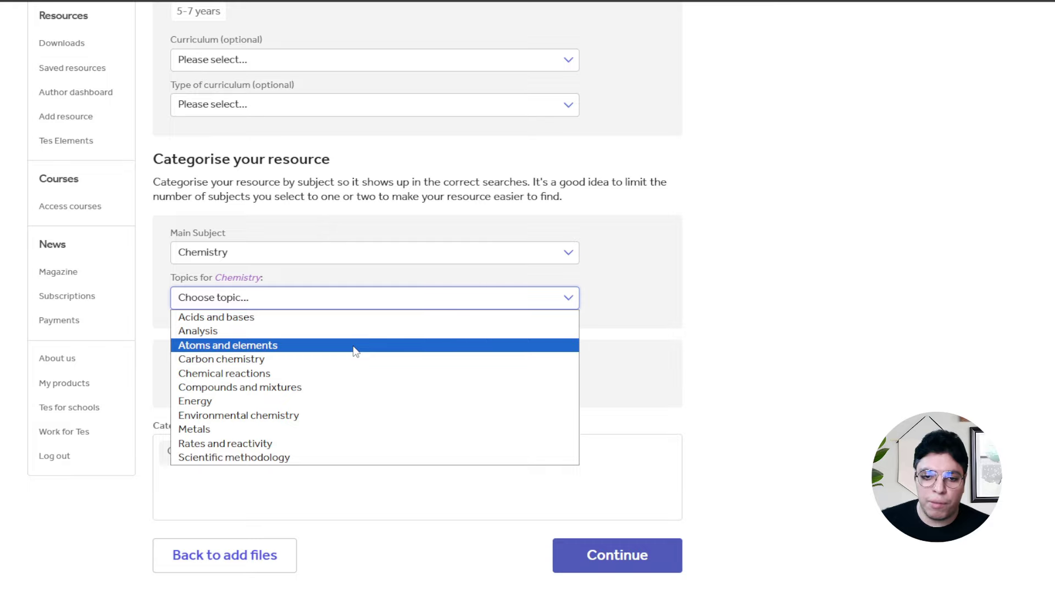
click(246, 346)
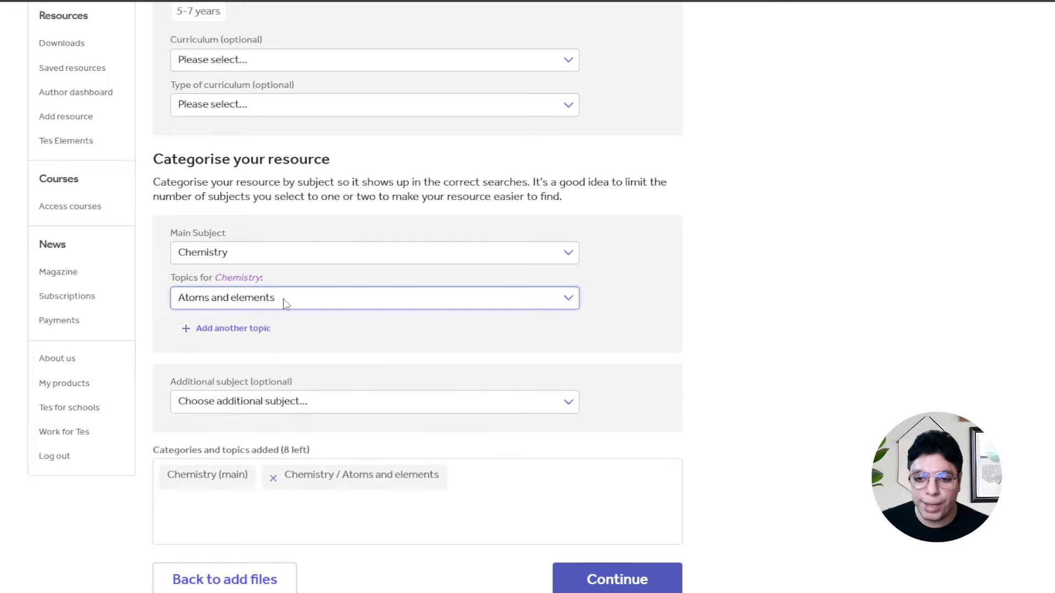
scroll(318, 403, down, 1)
click(582, 527)
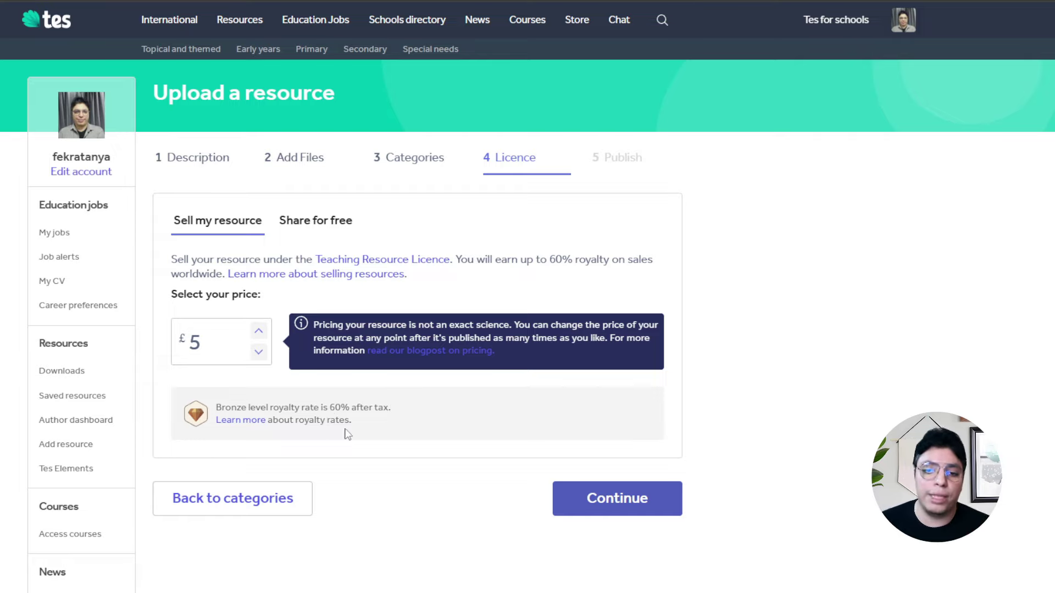
Step: Read the Bronze level royalty rate and try a selling price of £10 for the resource
drag(330, 410, 345, 414)
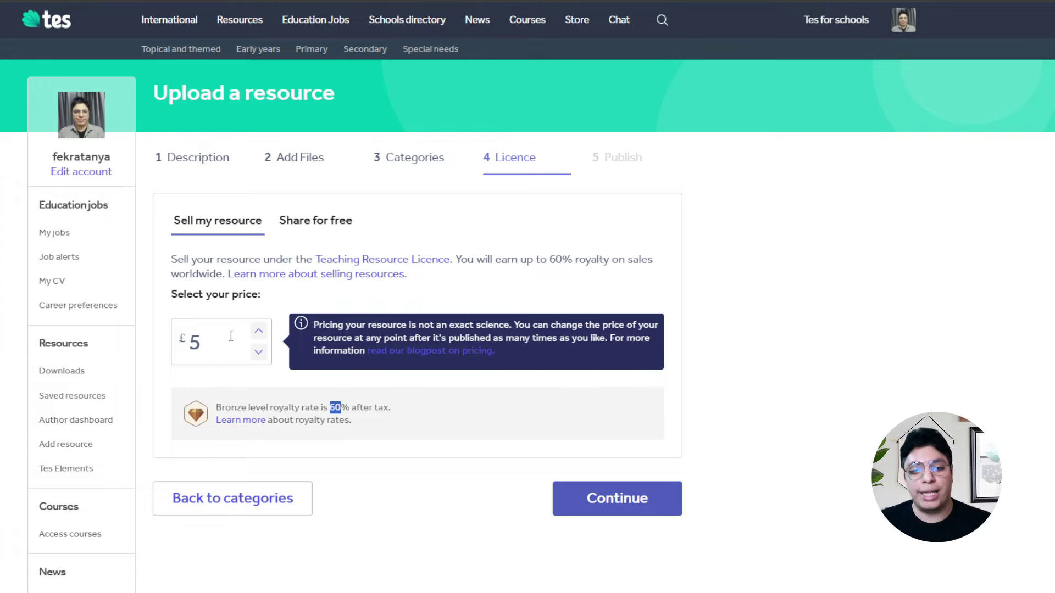
drag(225, 338, 186, 343)
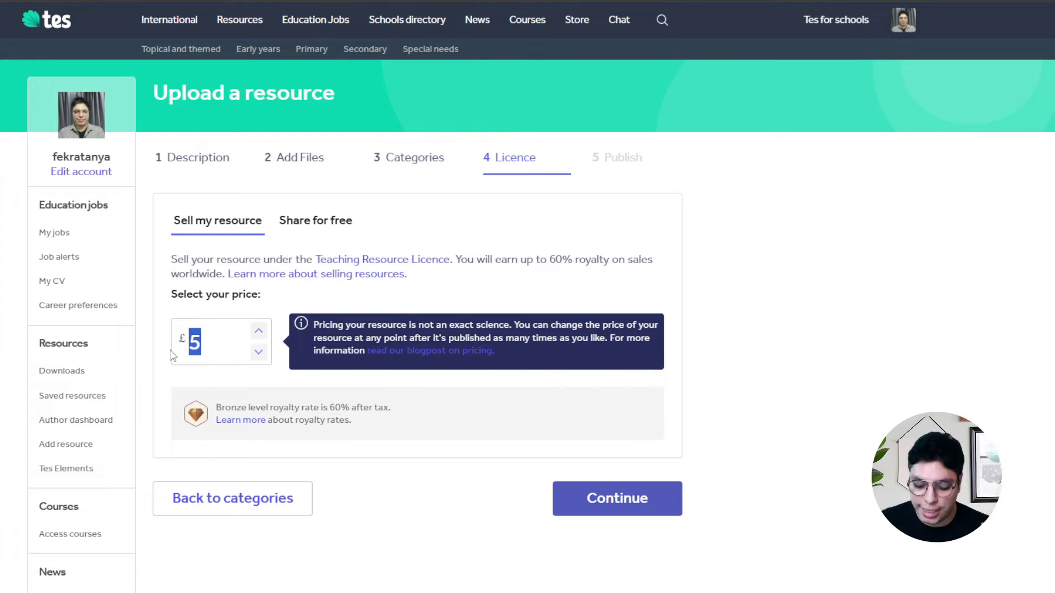
text(10)
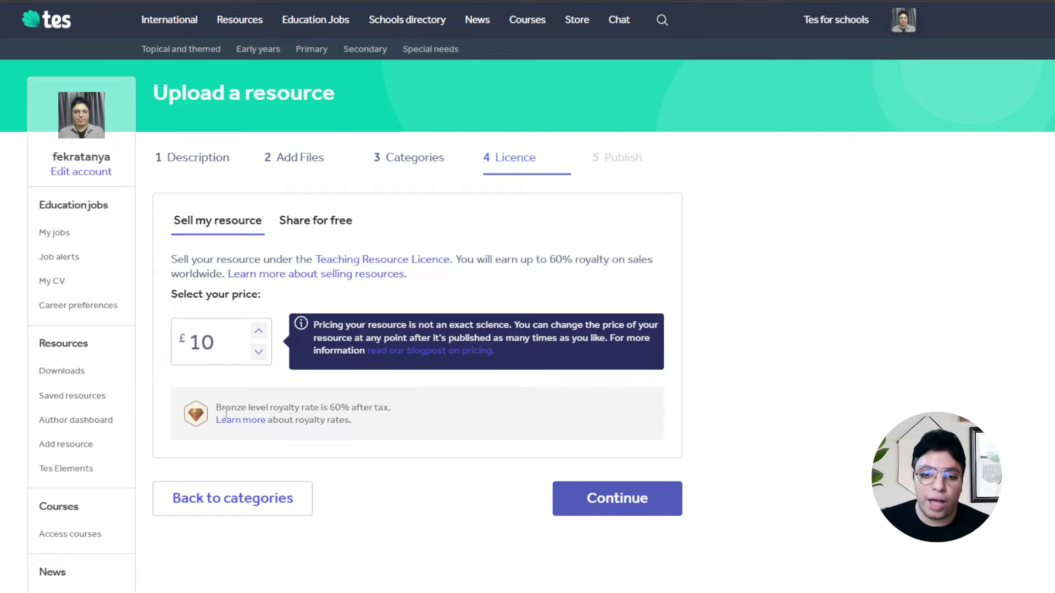
drag(216, 407, 267, 407)
click(373, 487)
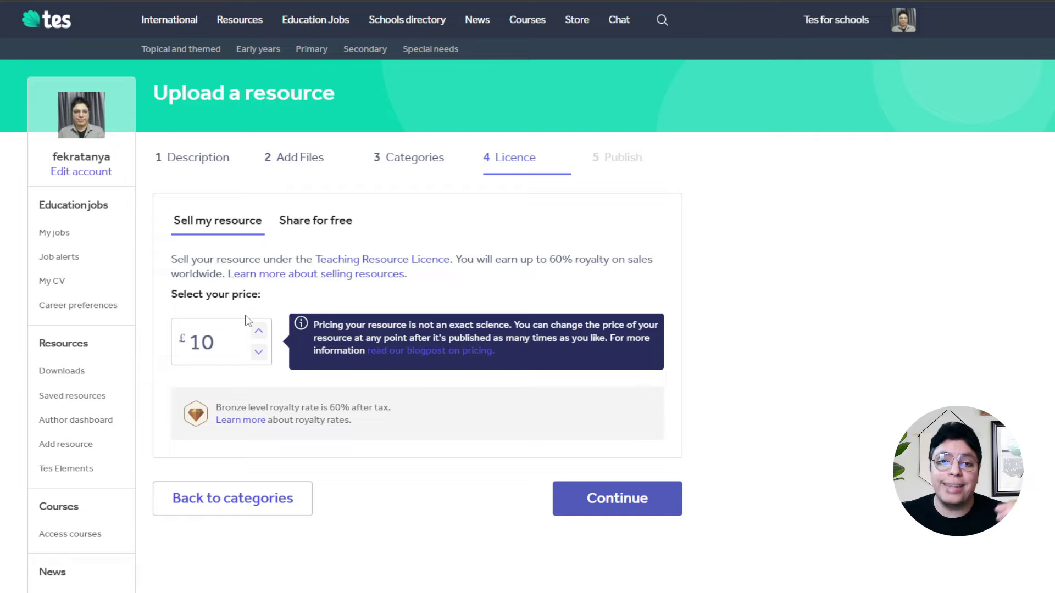
Step: Set the selling price to £5, look at the free-sharing licences, and return to selling the resource
drag(233, 341, 179, 341)
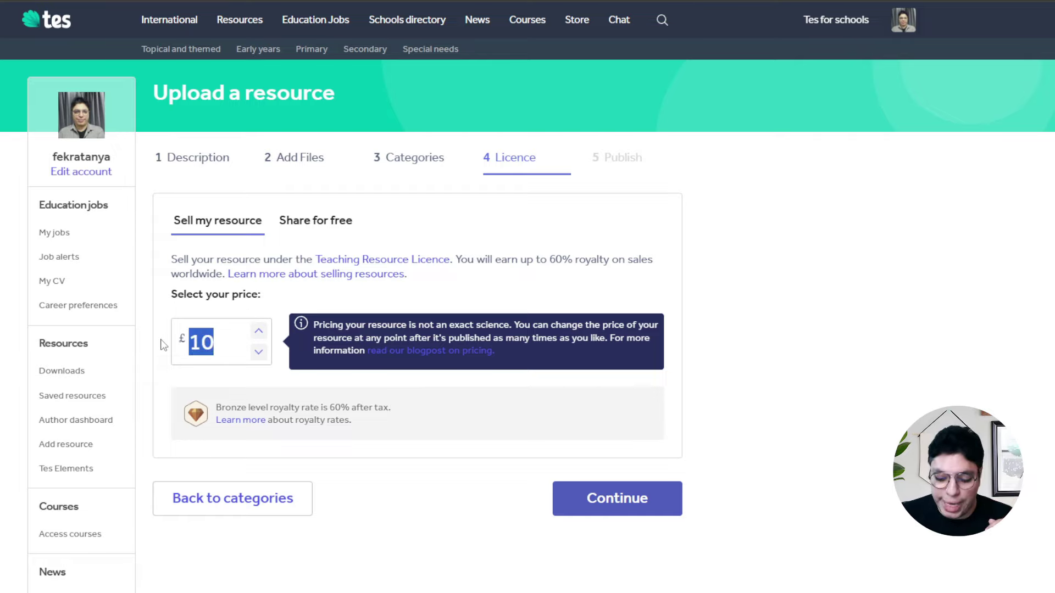
text(5)
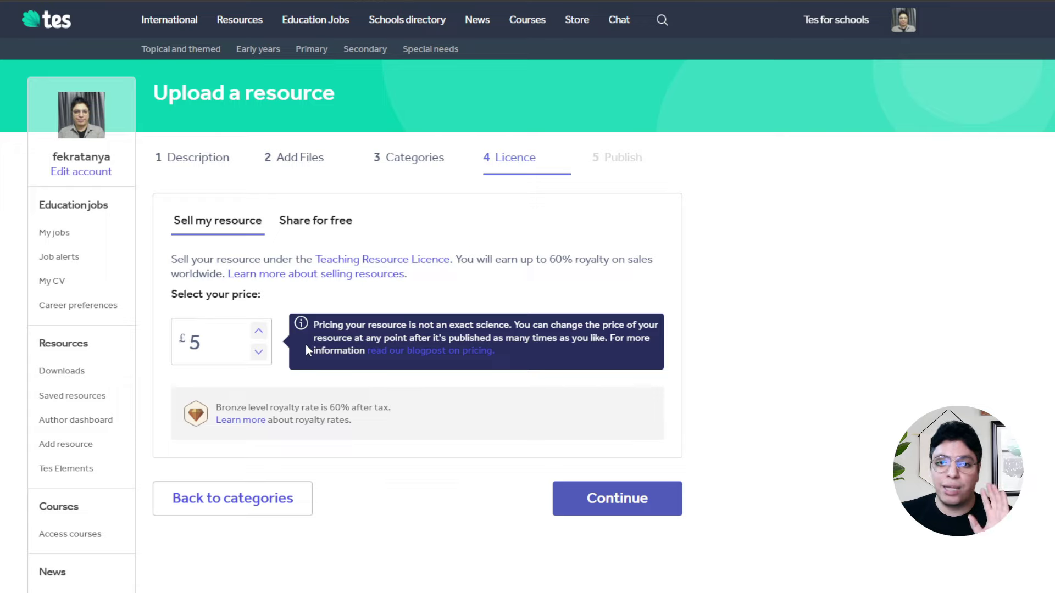
click(322, 230)
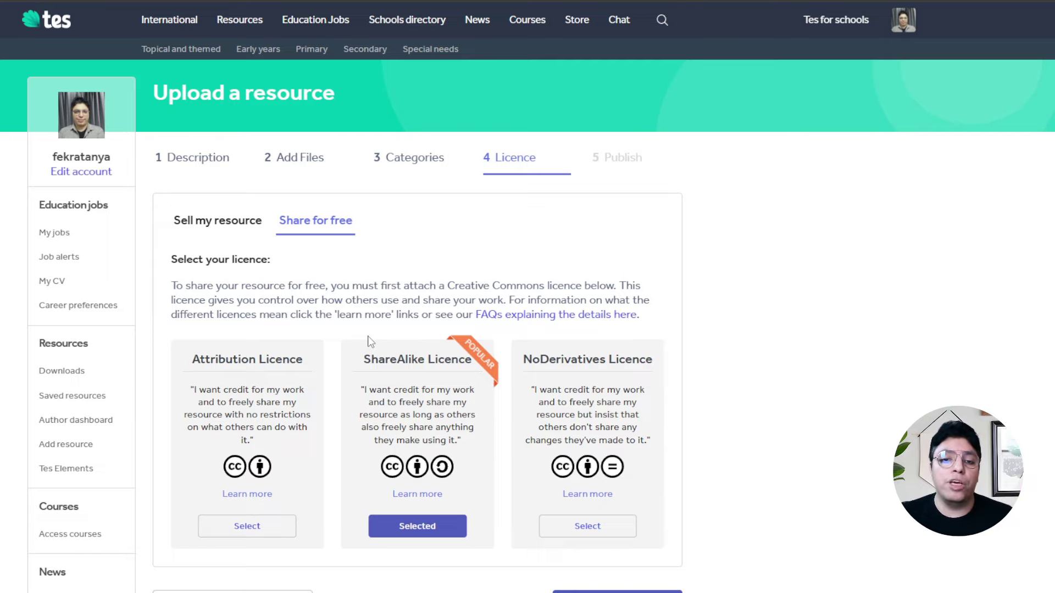
click(214, 219)
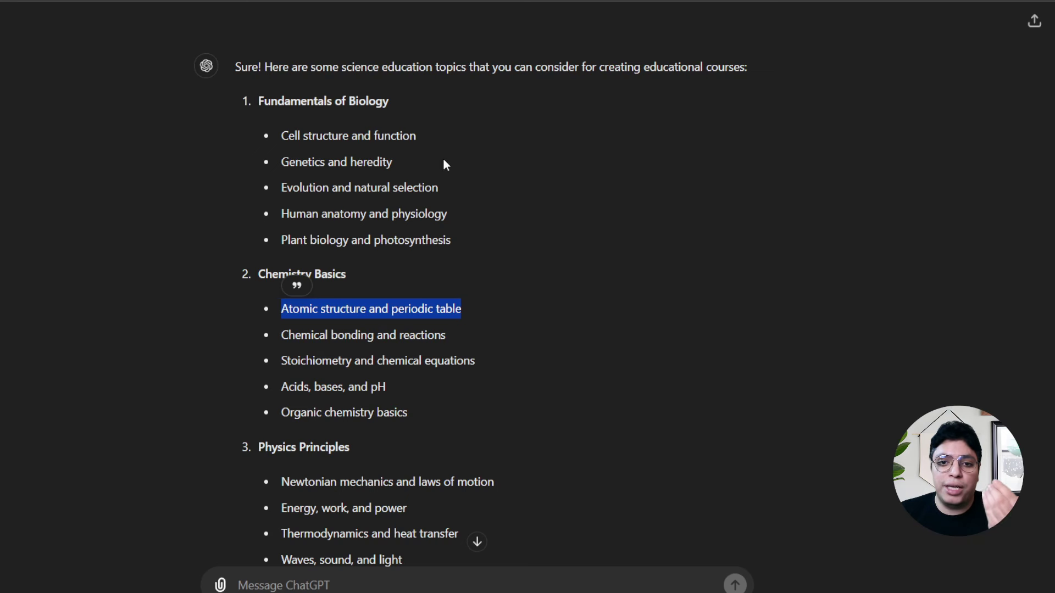
Step: Switch to ChatGPT and examine the Chemistry Basics heading and its topic on atomic structure and the periodic table
drag(466, 311, 282, 296)
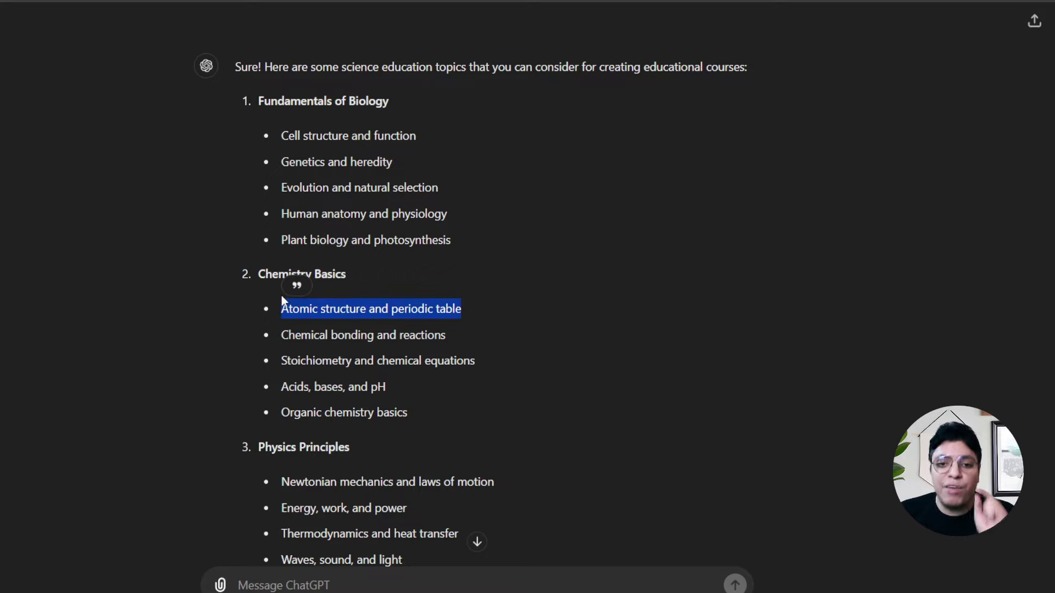
click(364, 297)
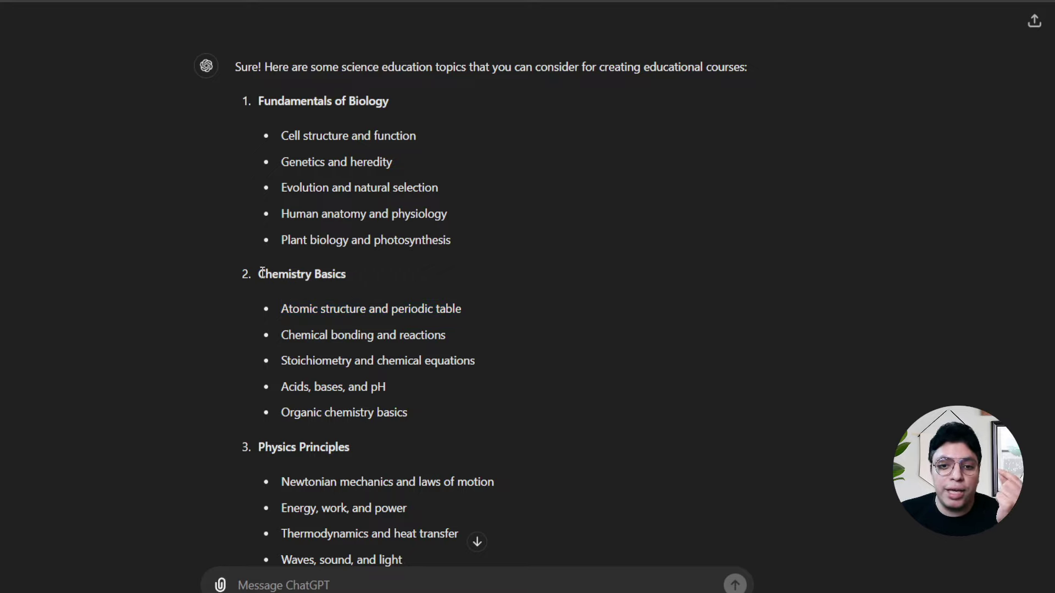
drag(260, 274, 370, 273)
drag(476, 311, 288, 302)
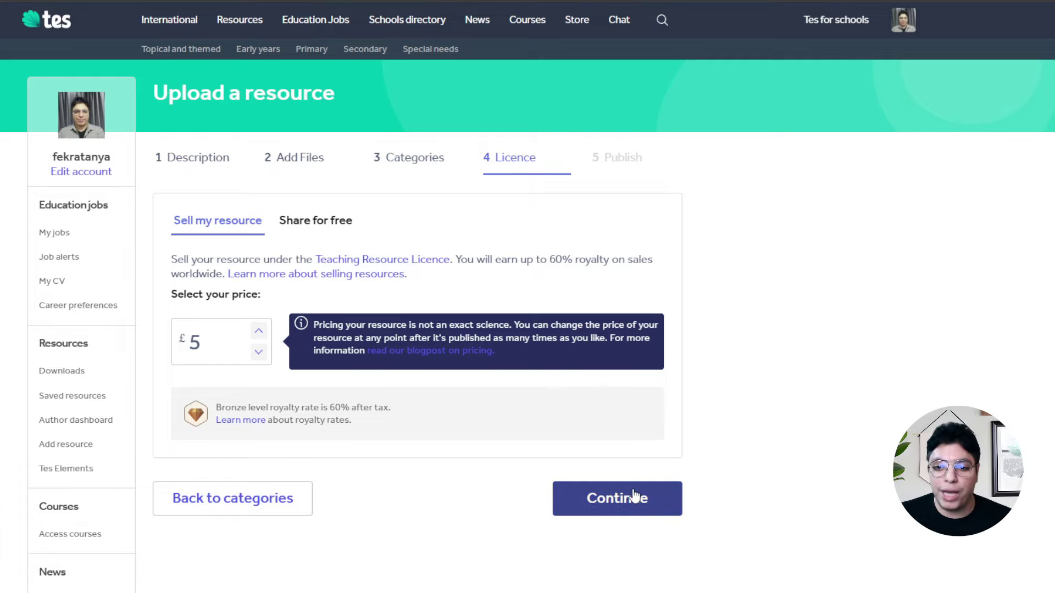
Step: Switch back to Tes, proceed to the publish stage, and confirm content ownership and agreement to the author terms
click(619, 503)
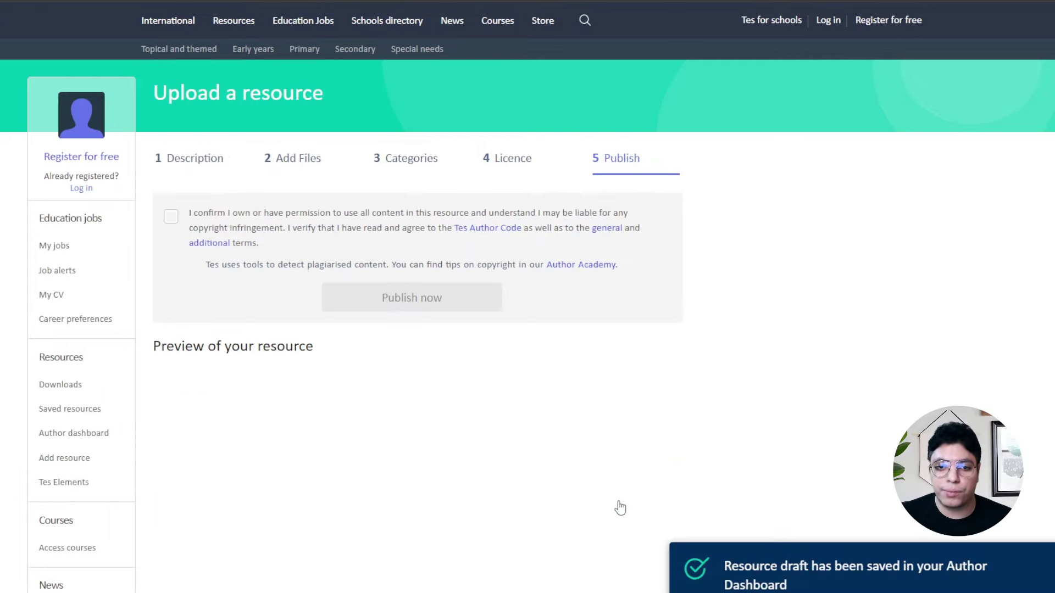
click(171, 217)
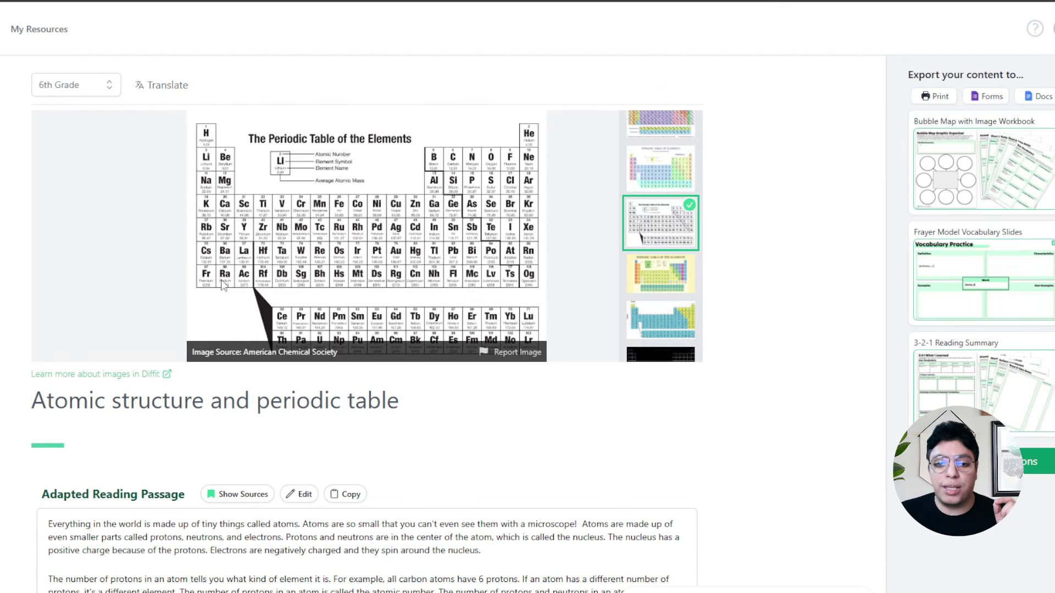
Step: Switch to Diffit, translate all sections of the "Atomic structure and periodic table" resource into Arabic, and review the translated content
click(167, 85)
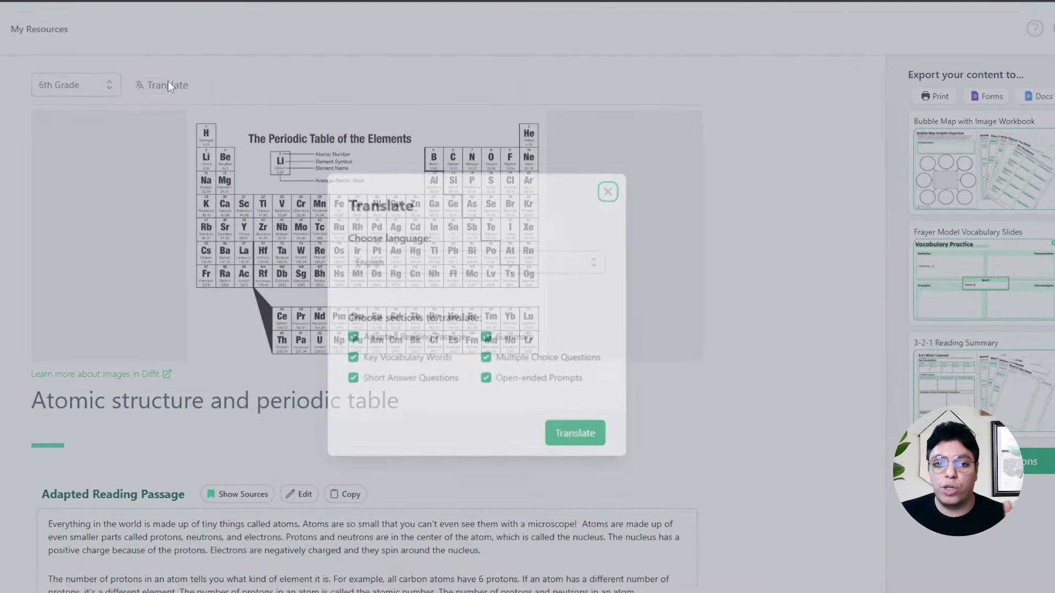
click(425, 269)
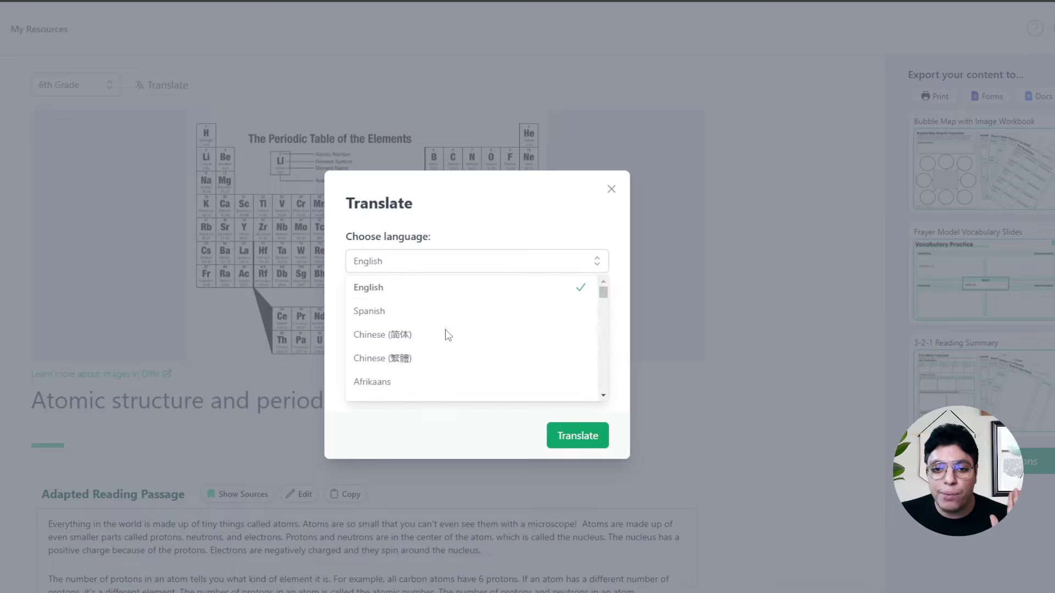
scroll(446, 344, down, 2)
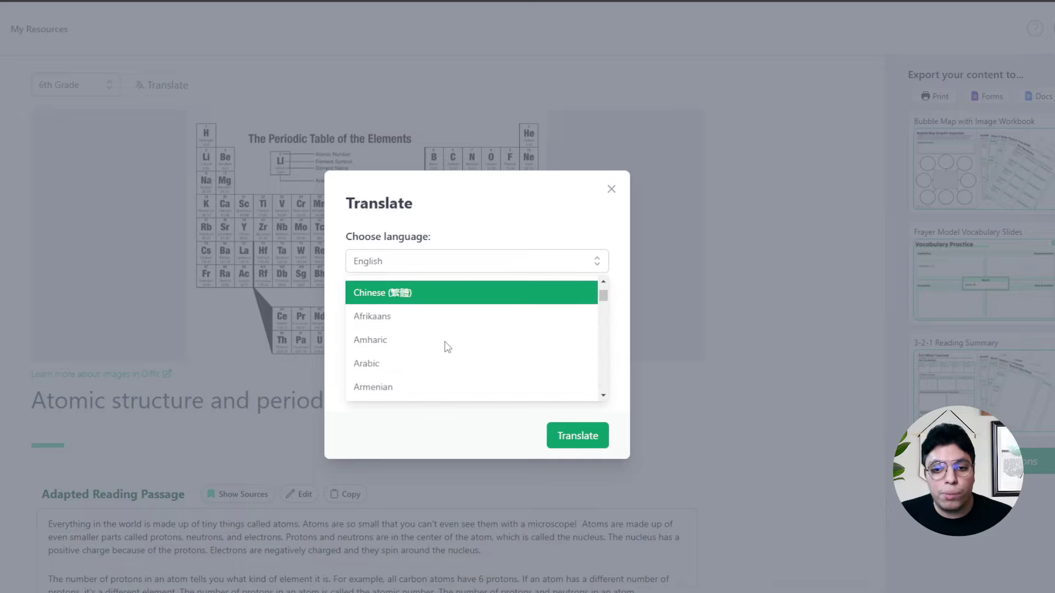
click(427, 362)
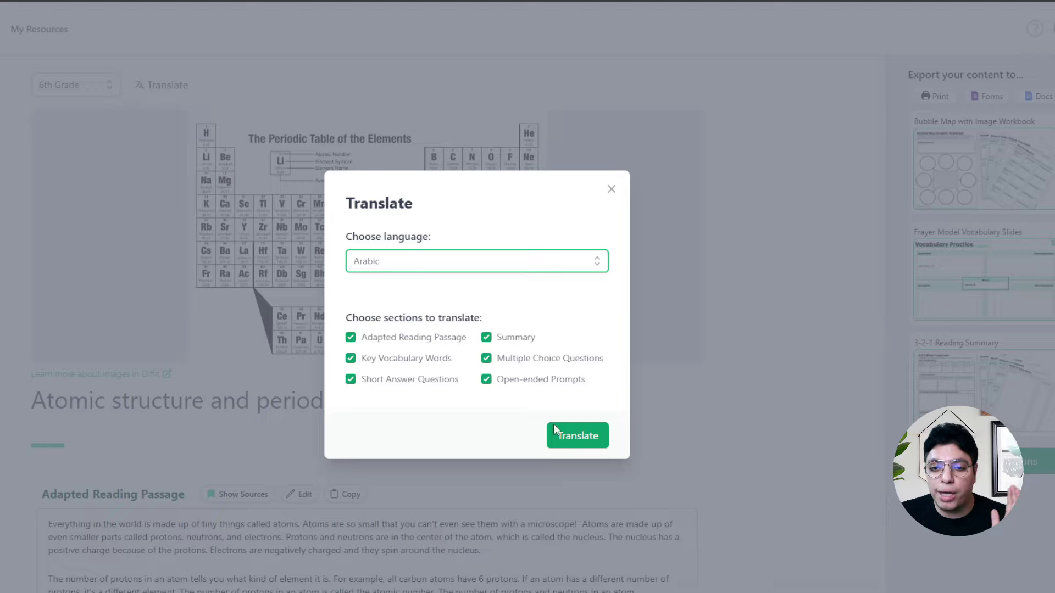
click(578, 436)
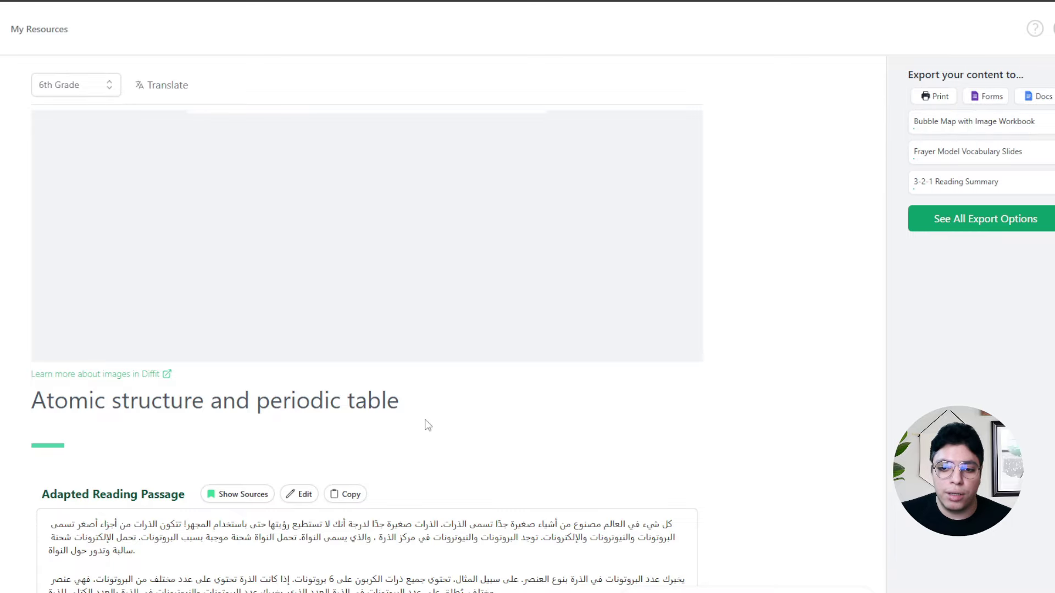
scroll(230, 330, down, 10)
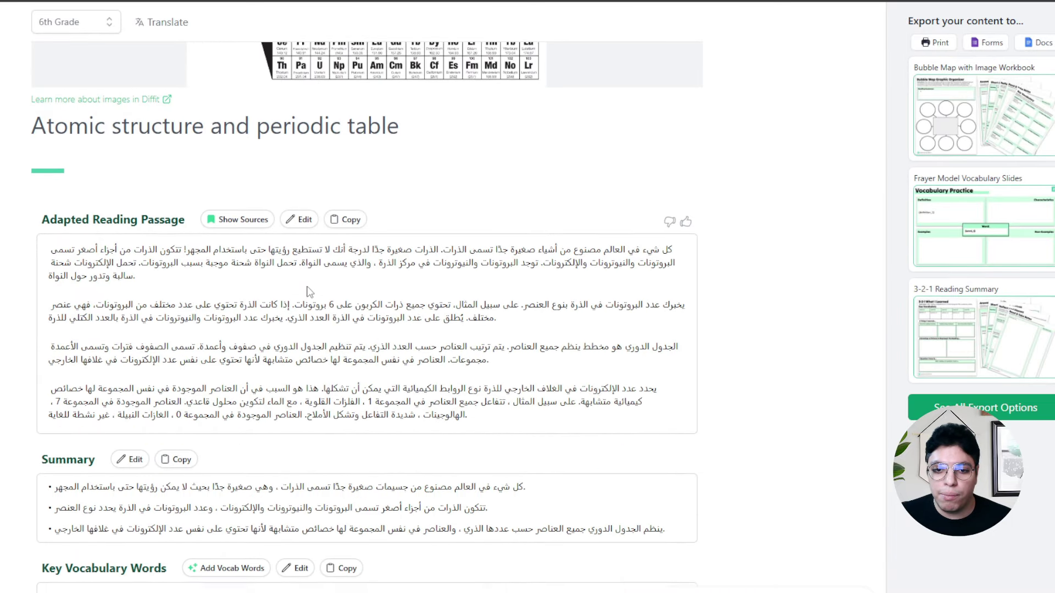
scroll(231, 329, down, 8)
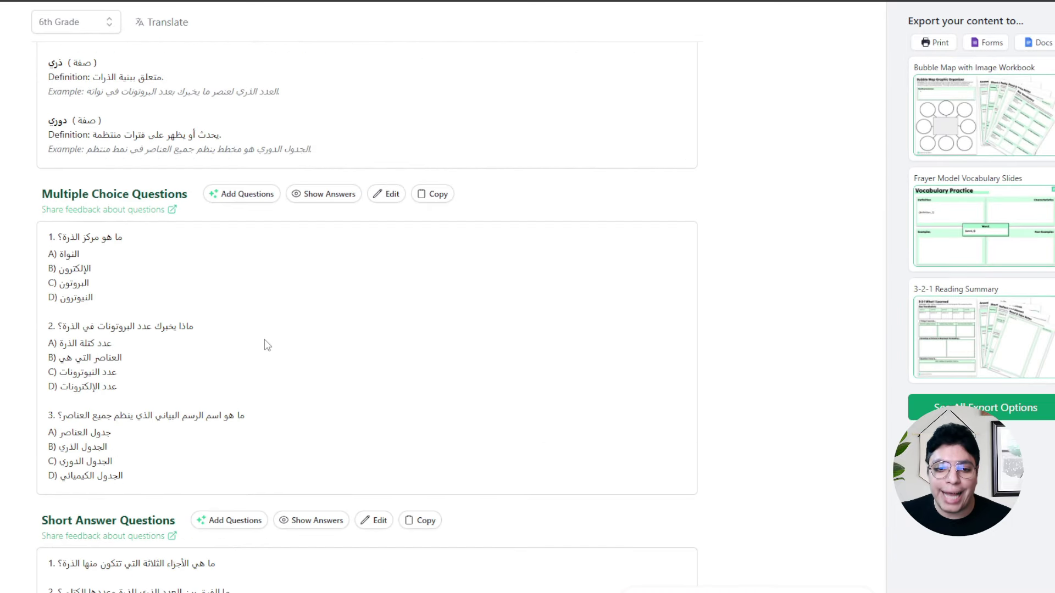
scroll(231, 282, up, 15)
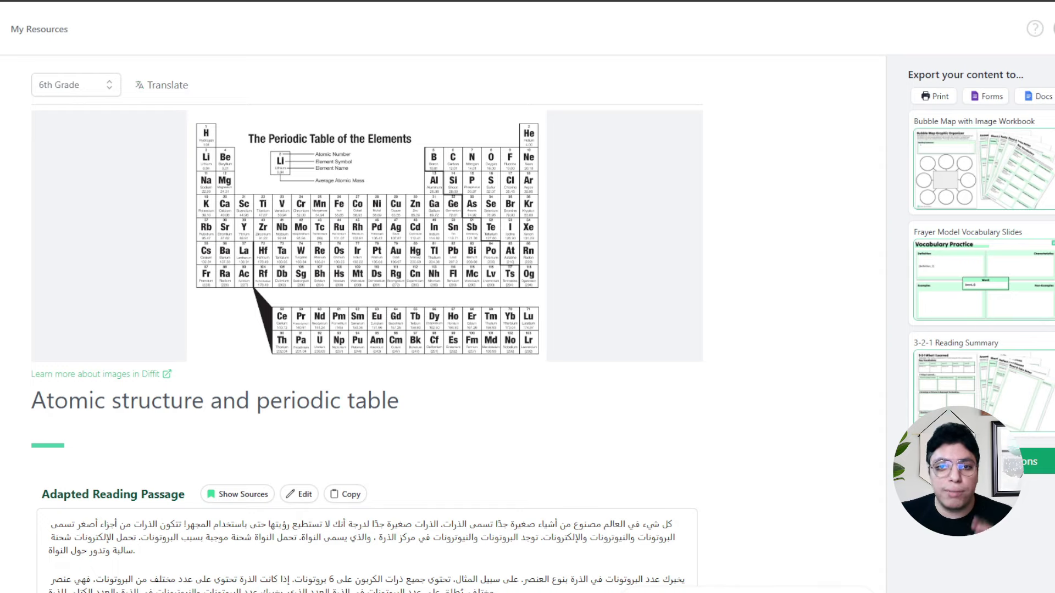
Step: Switch back to Tes, publish the resource, and open the resource management page to check its status
click(230, 1)
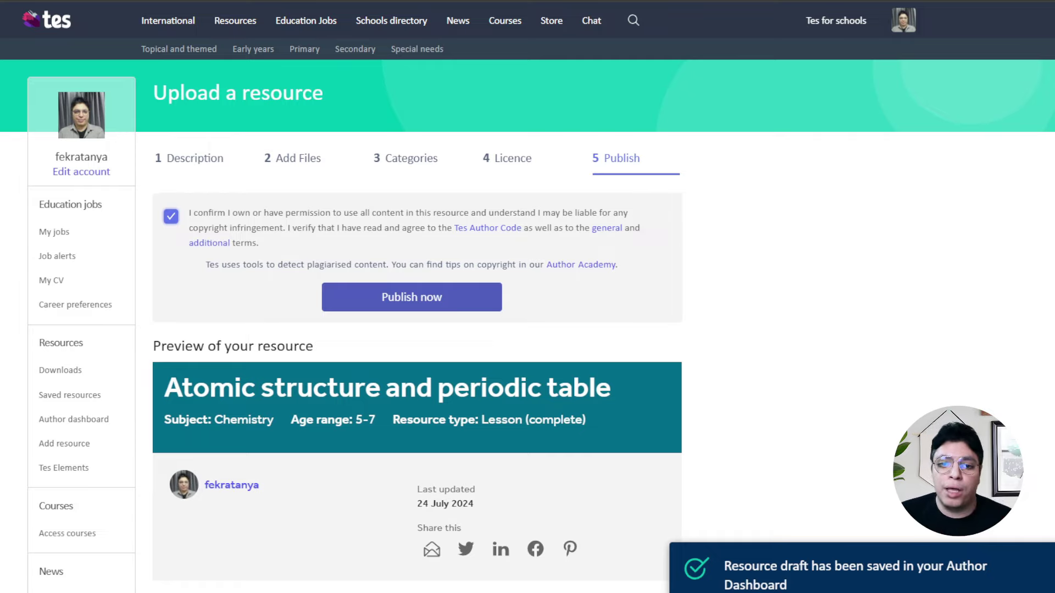
click(406, 311)
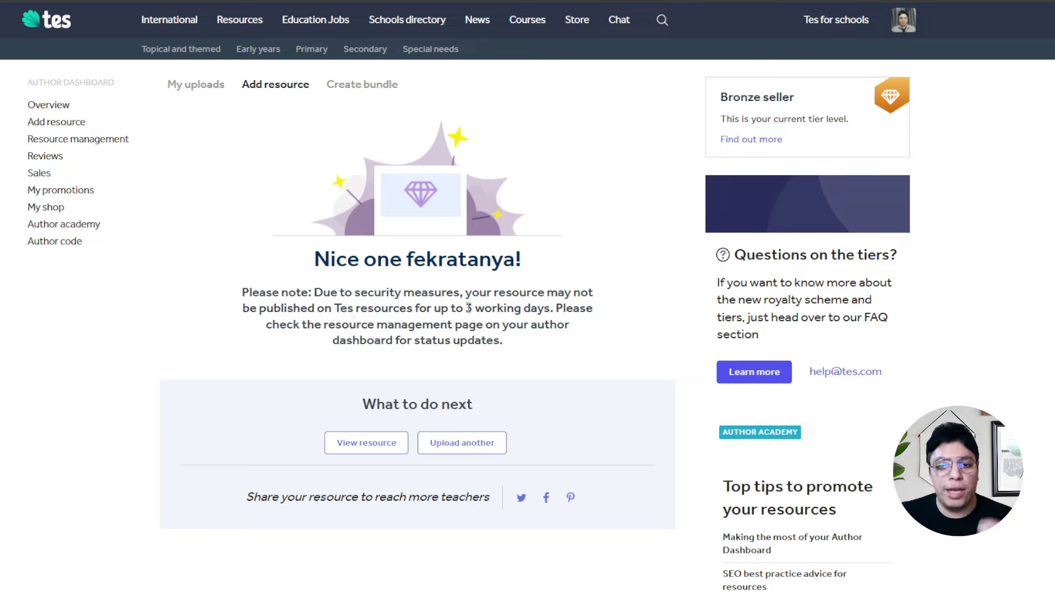
drag(465, 308, 552, 309)
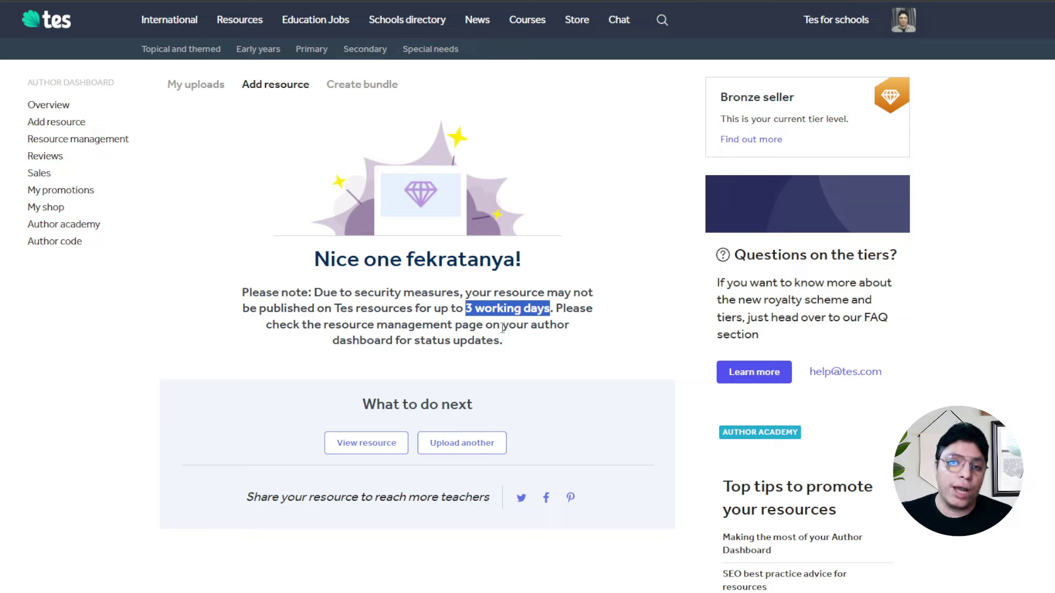
click(51, 443)
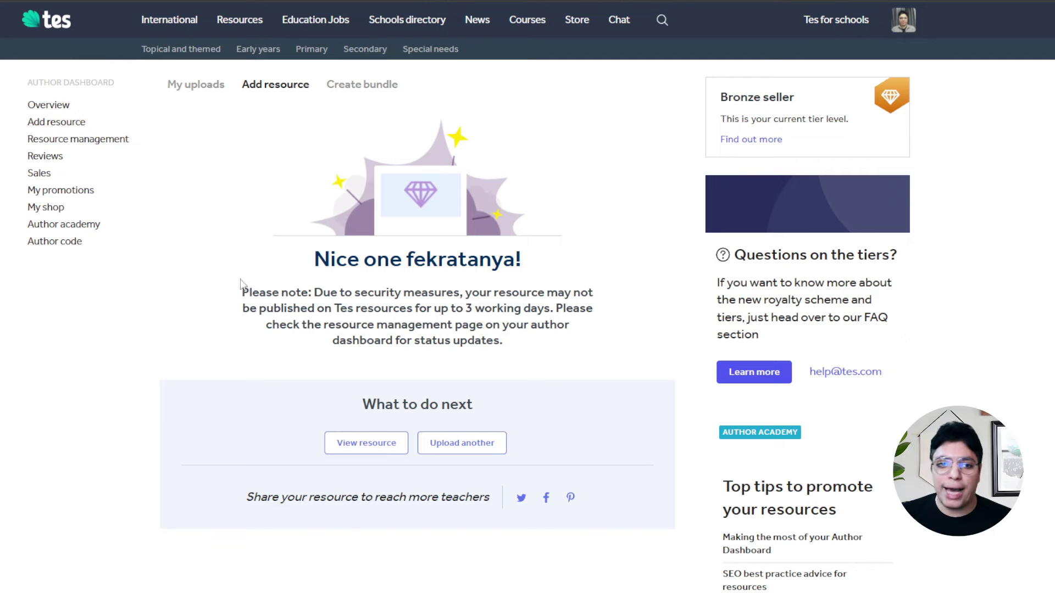
click(60, 143)
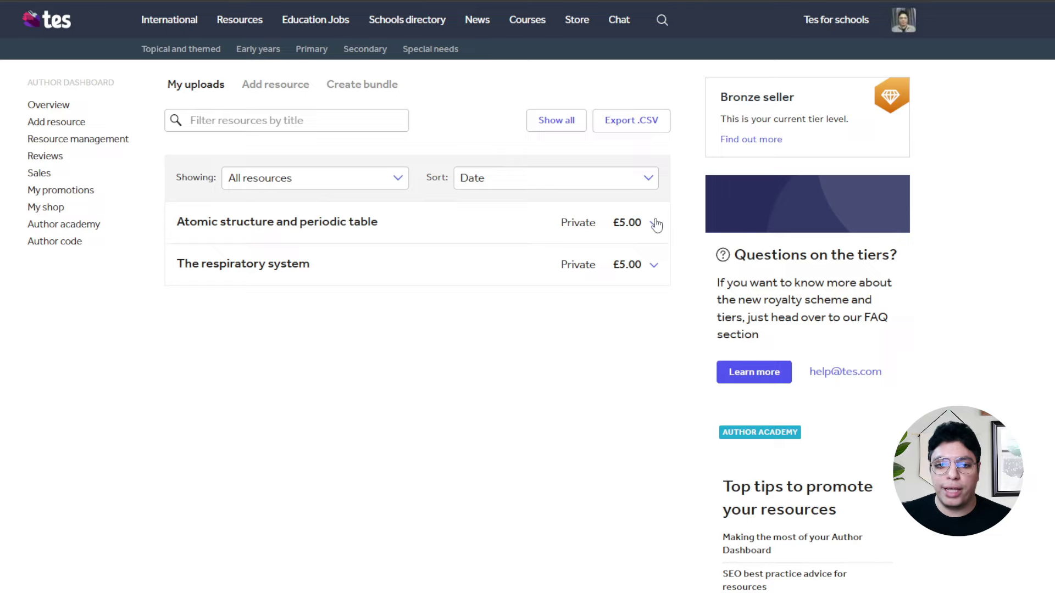
Step: Expand the "Atomic structure and periodic table" upload, check its views, sales and earnings, and collapse its details
click(655, 224)
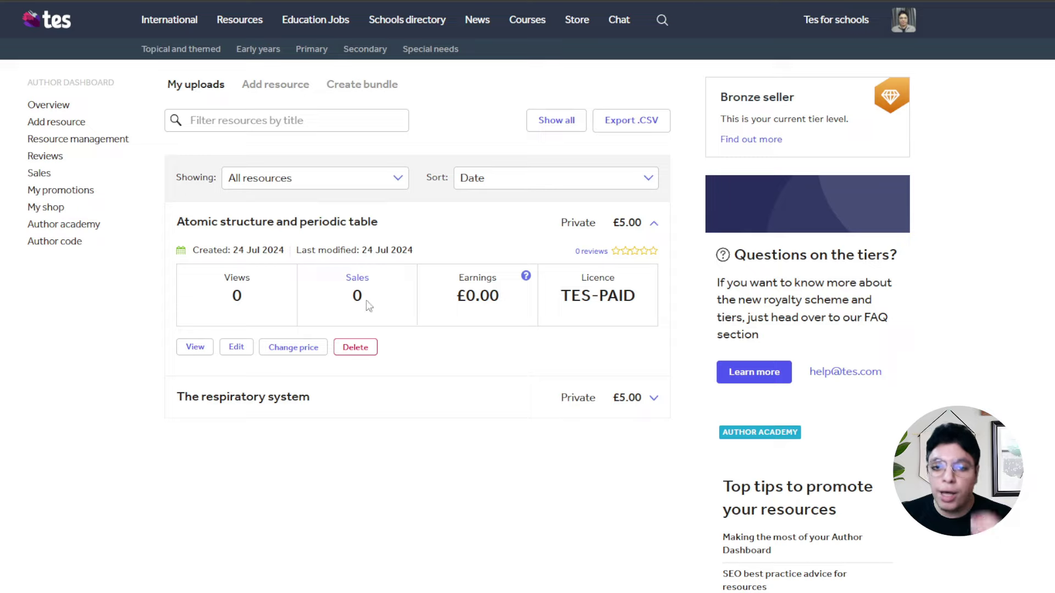
double_click(241, 296)
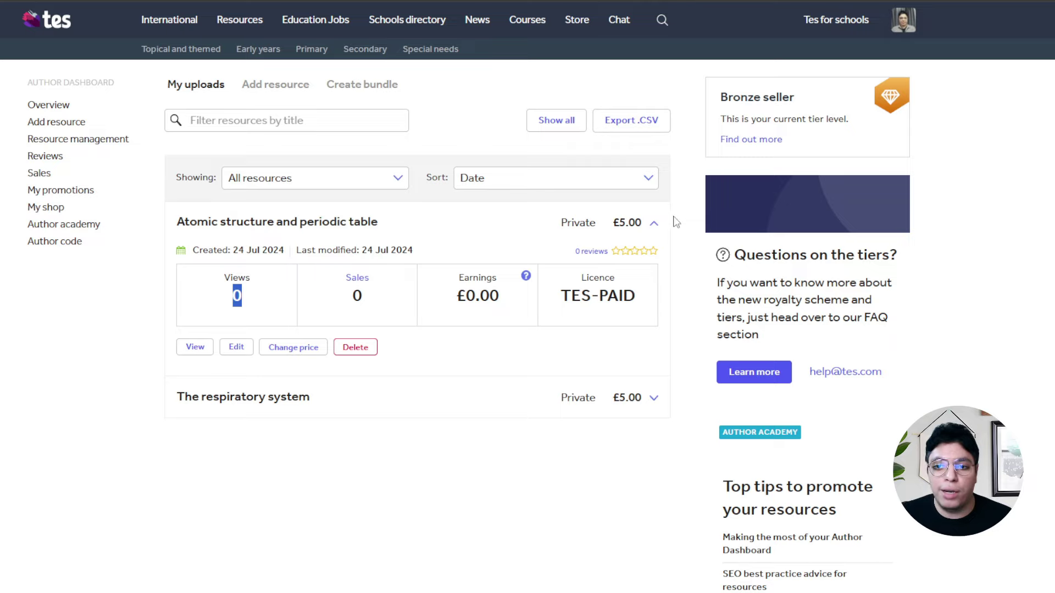
click(653, 223)
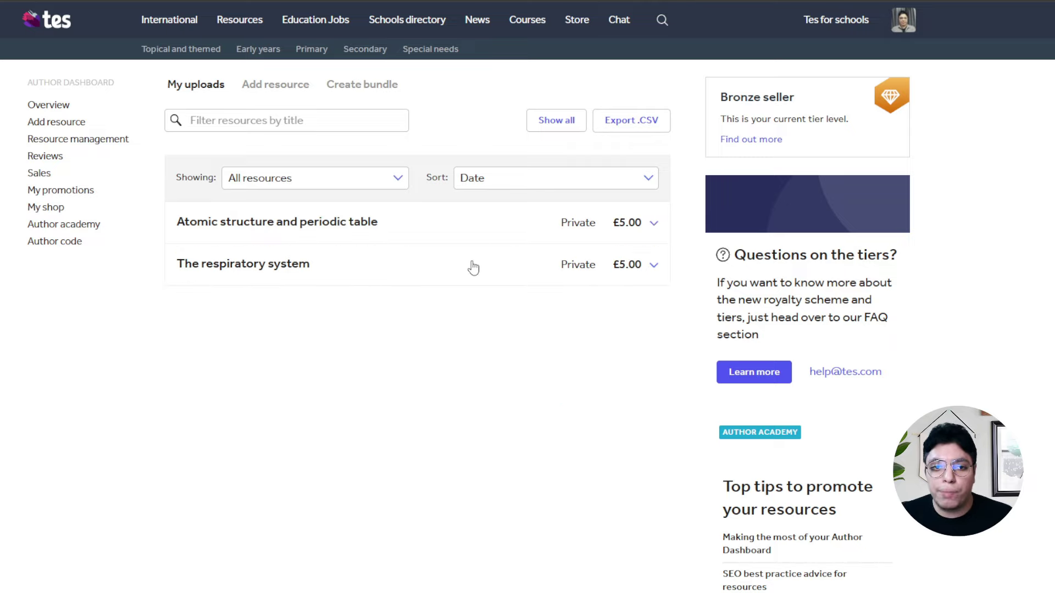
Step: Open the author dashboard overview, switch the "What's been happening" chart to Sales, and review the page
click(55, 108)
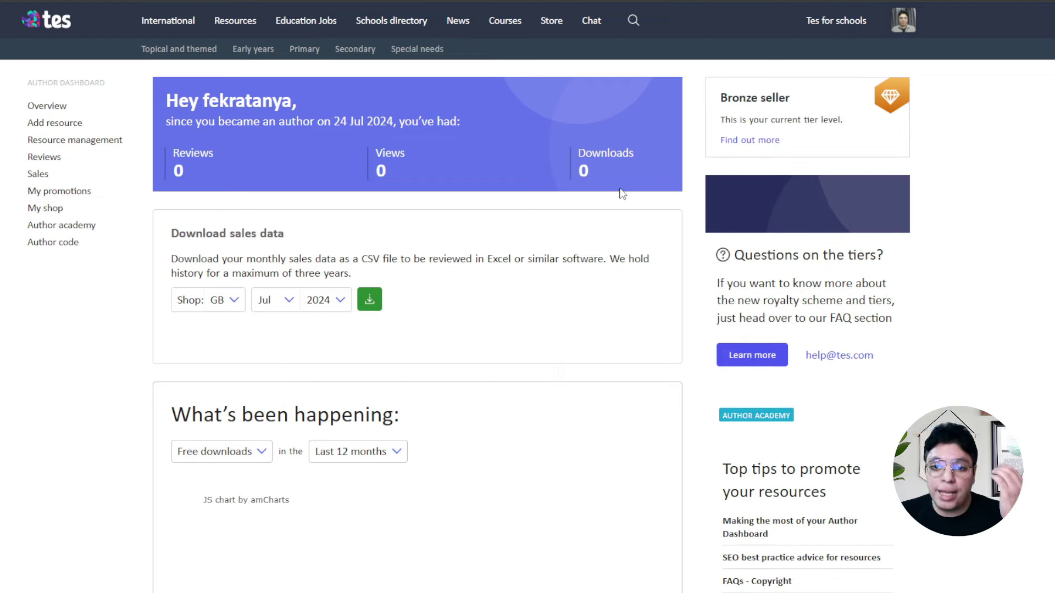
scroll(494, 200, down, 1)
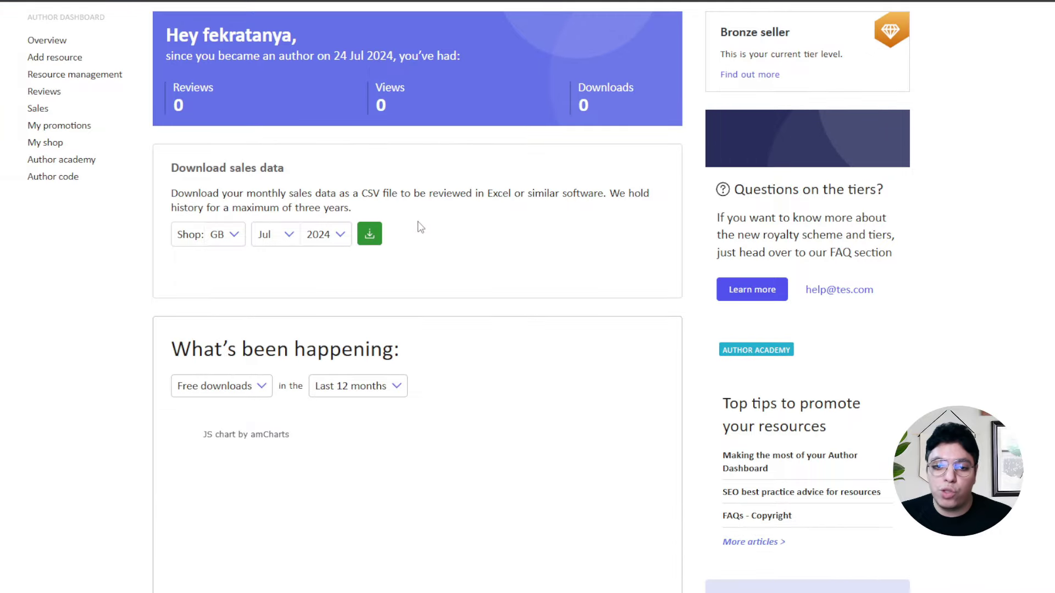
scroll(291, 246, down, 3)
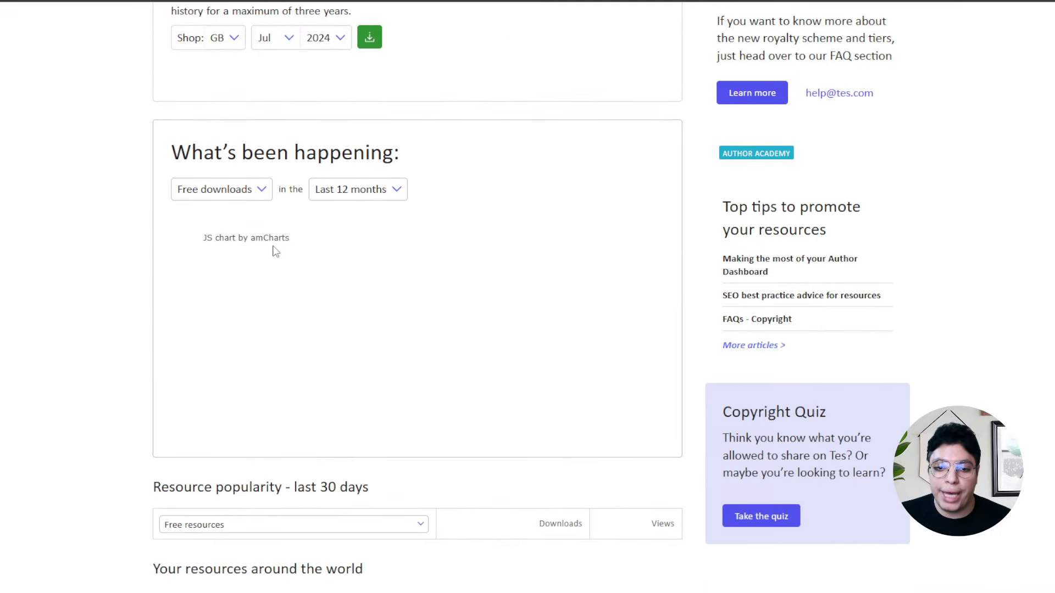
click(247, 193)
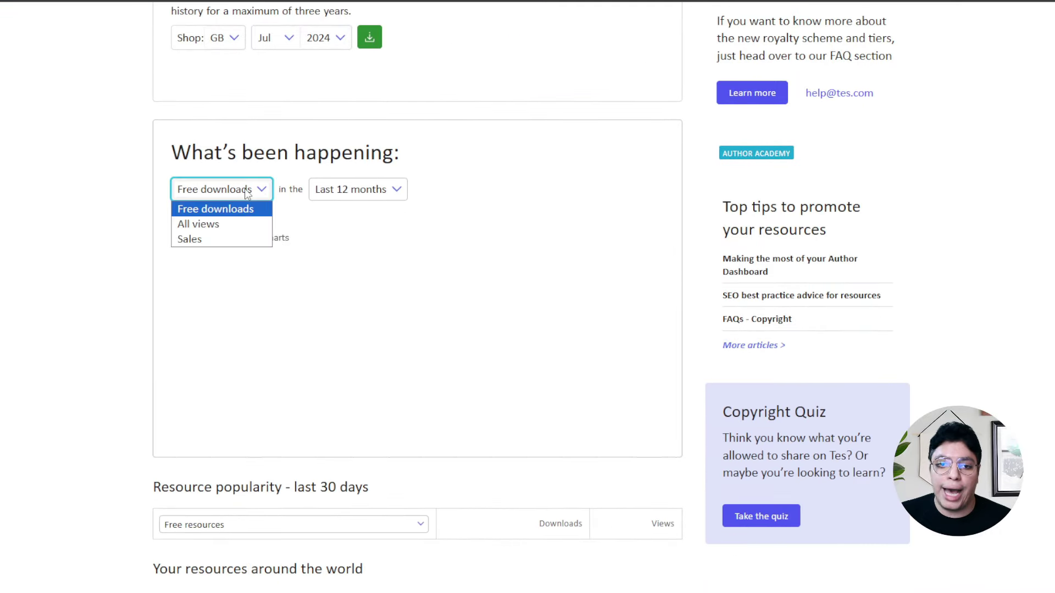
click(233, 207)
key(Down)
key(Down)
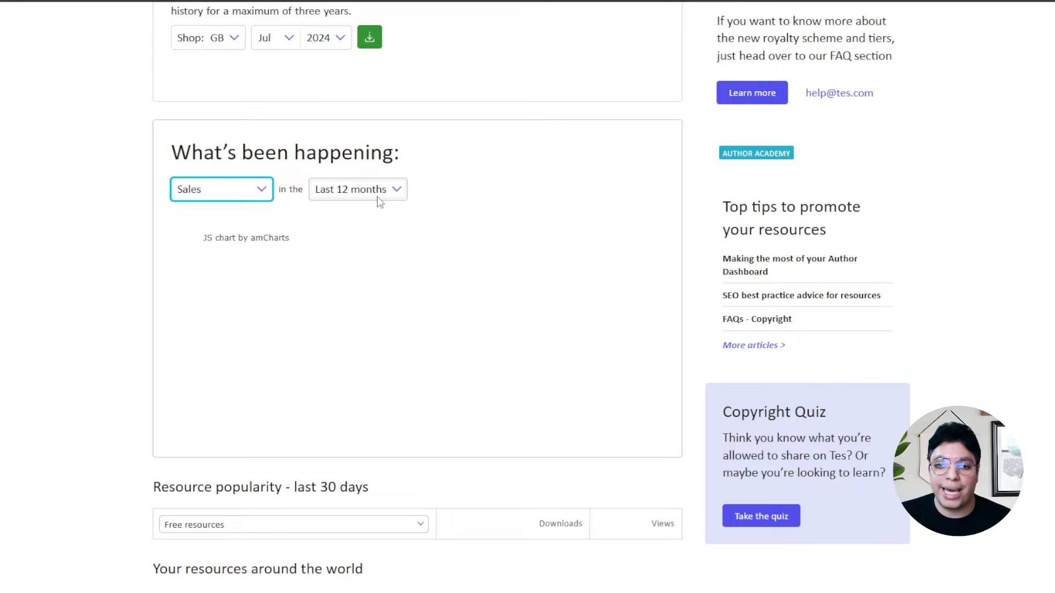
scroll(307, 249, up, 4)
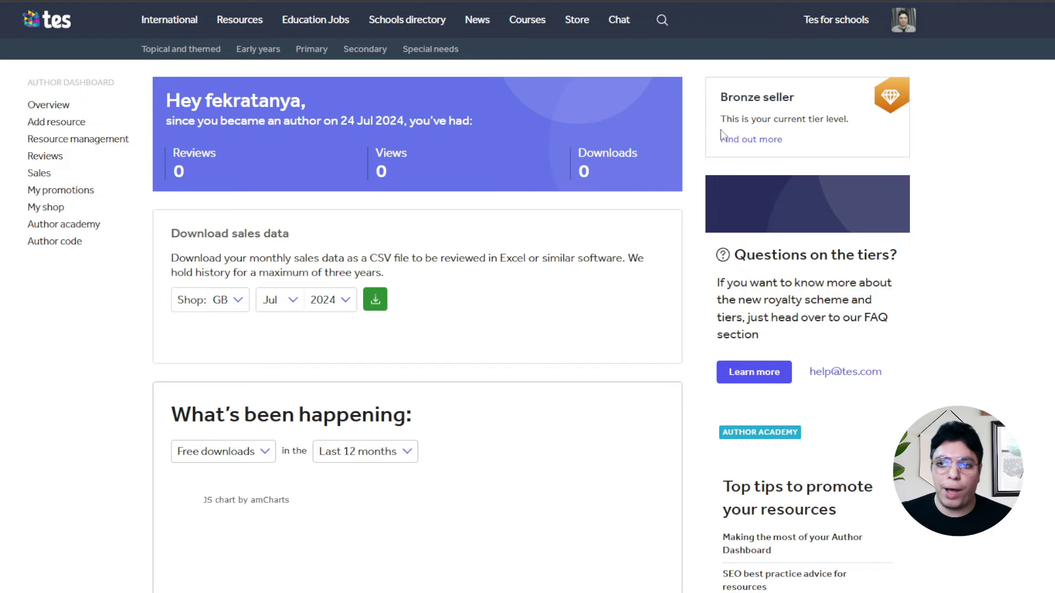
Step: Open the shop page from the author dashboard, and view the account's saved resources and My resources lists
click(899, 27)
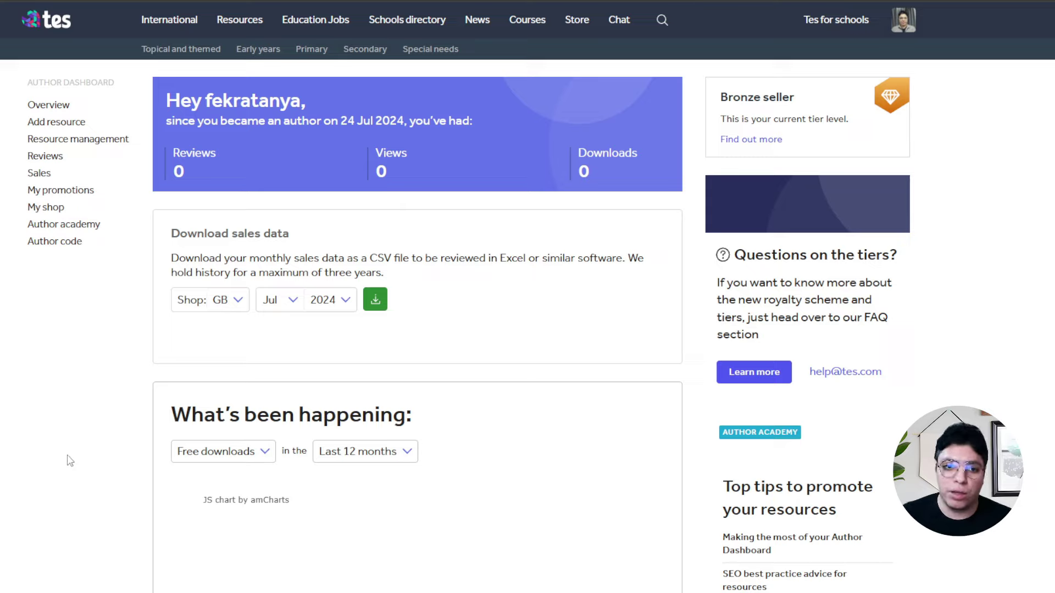
click(60, 207)
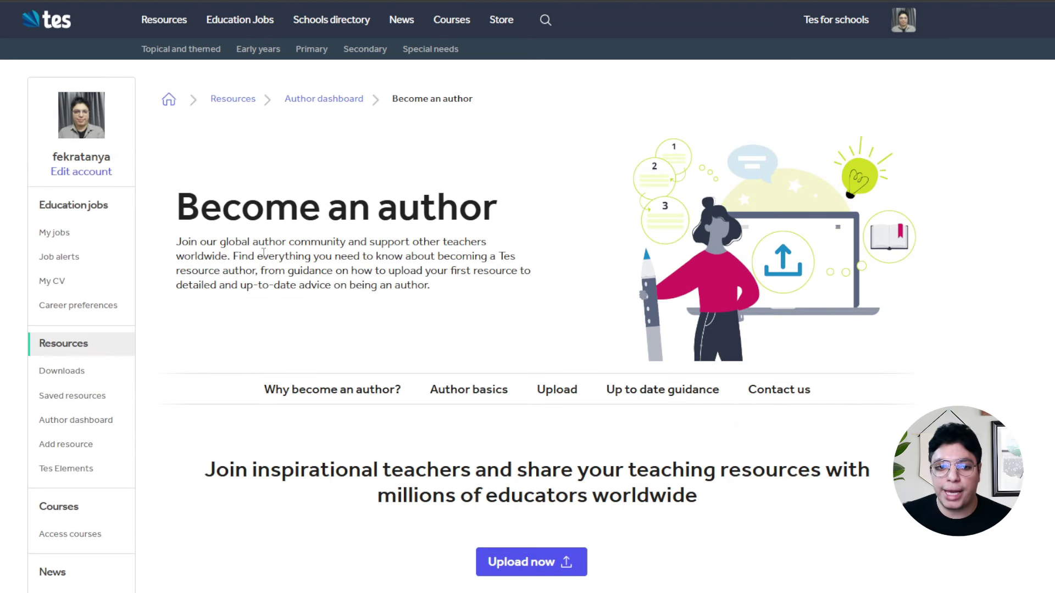
click(77, 406)
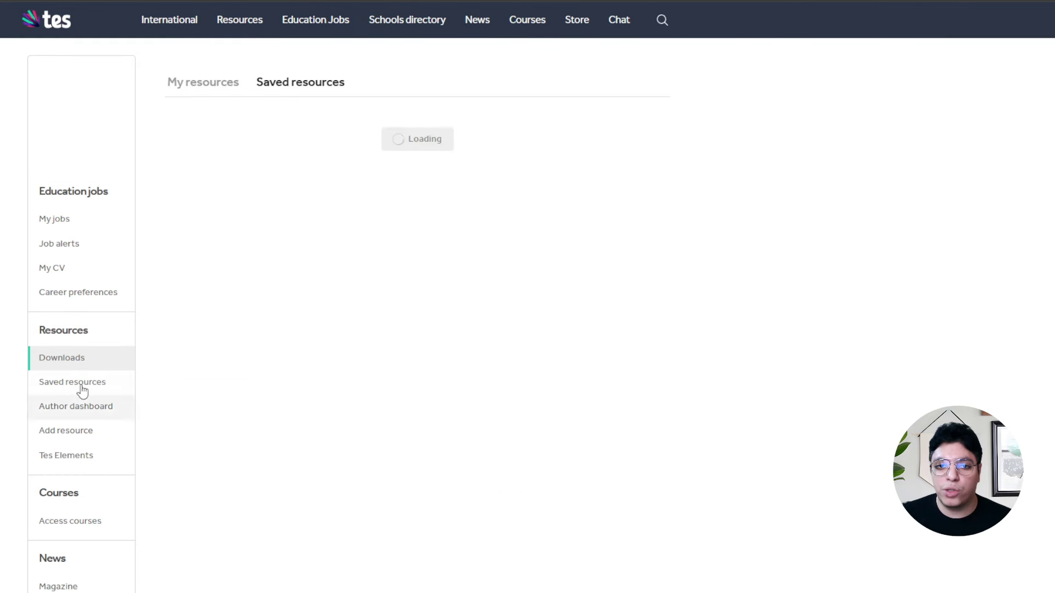
click(196, 84)
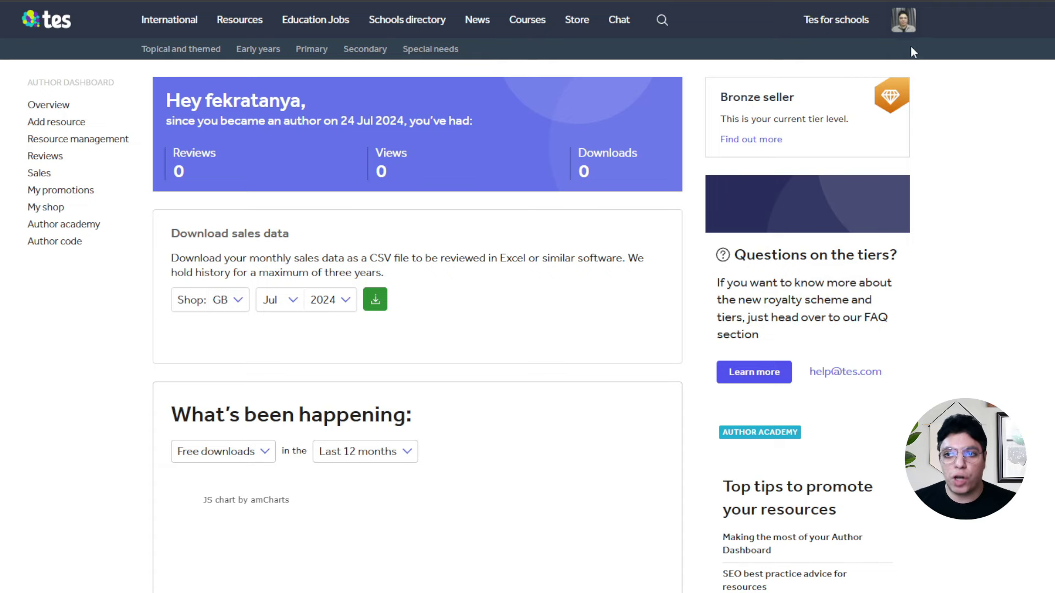
Step: Log out of the Tes account and open the information page about becoming an author
click(904, 22)
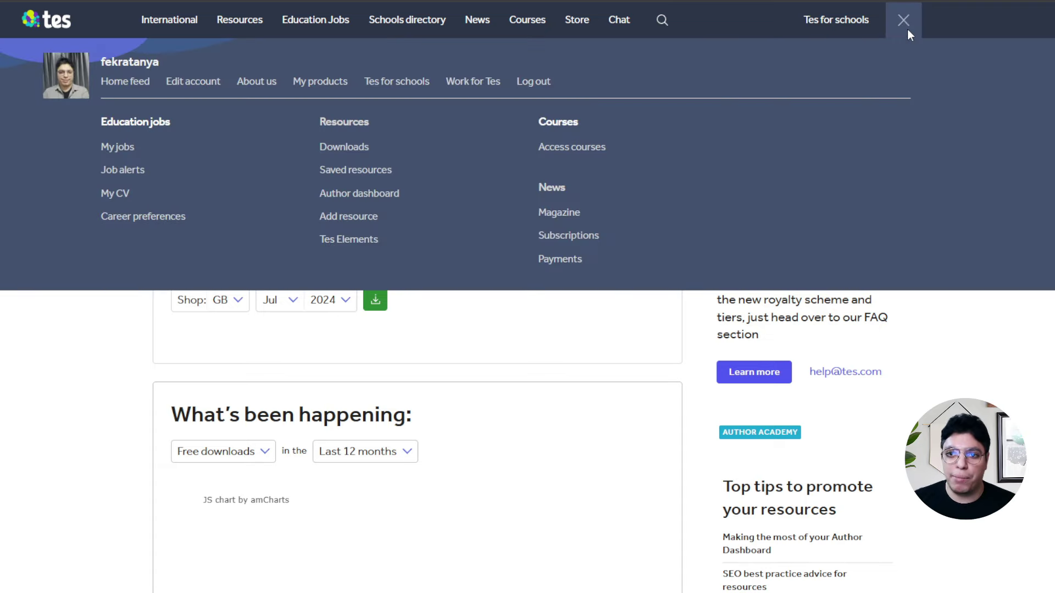
click(544, 82)
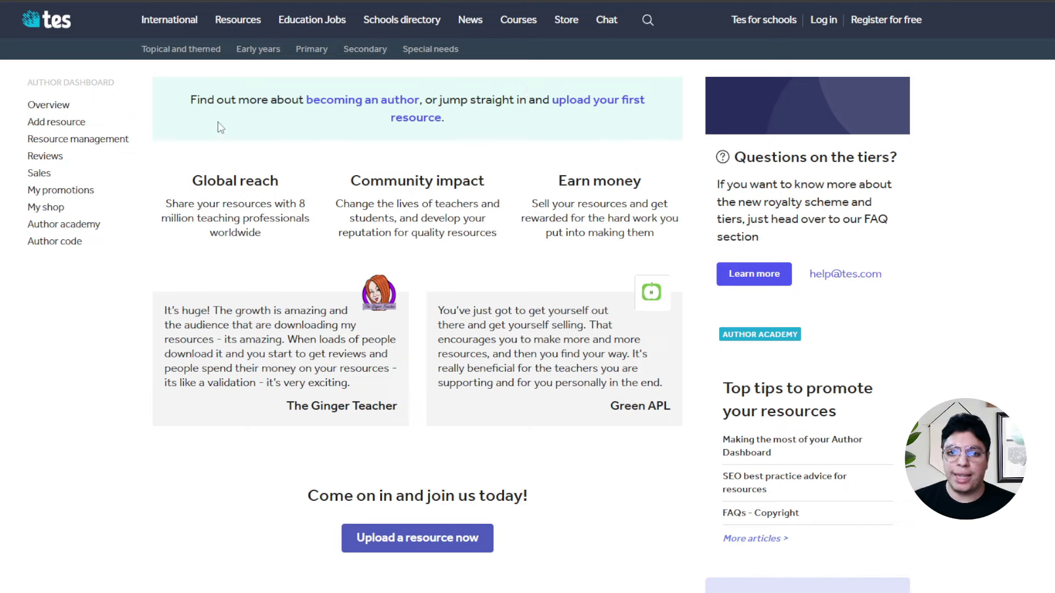
click(354, 106)
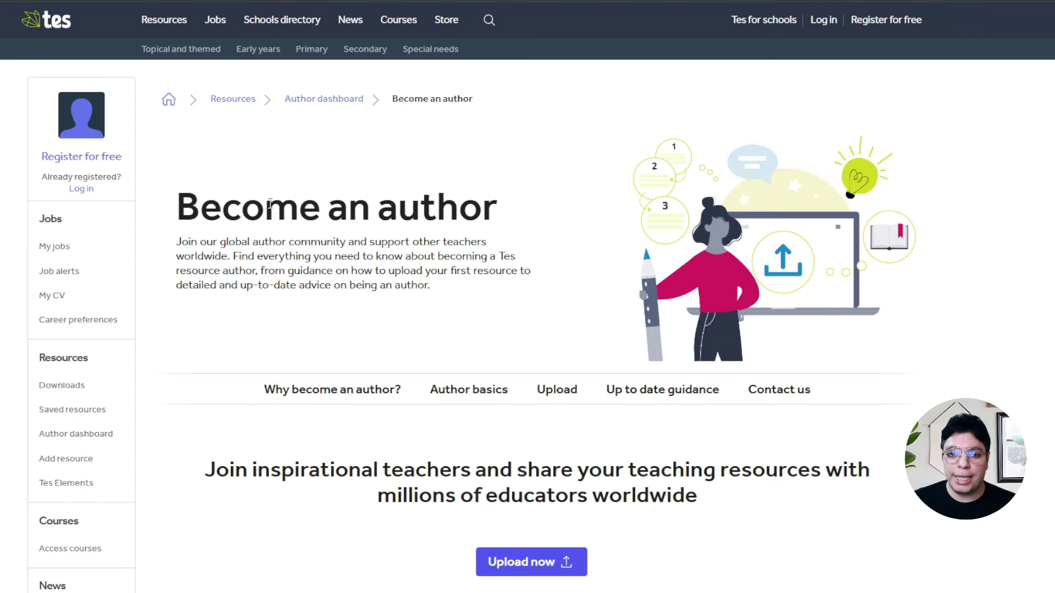
Step: Start an upload while logged out, continue to the free registration form, and confirm being 18 years old or above
scroll(270, 204, down, 2)
click(538, 433)
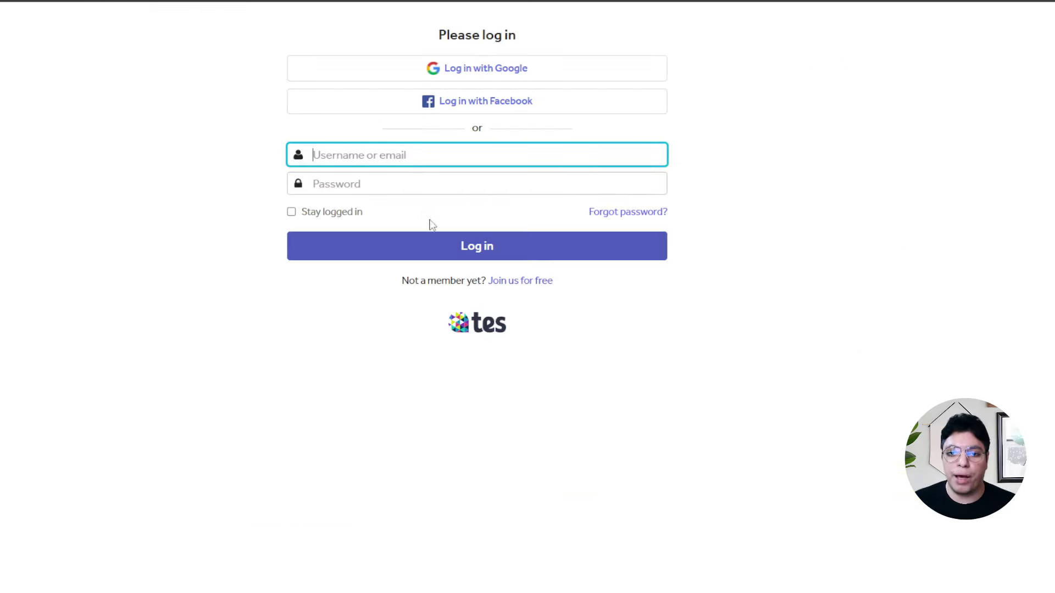
click(520, 285)
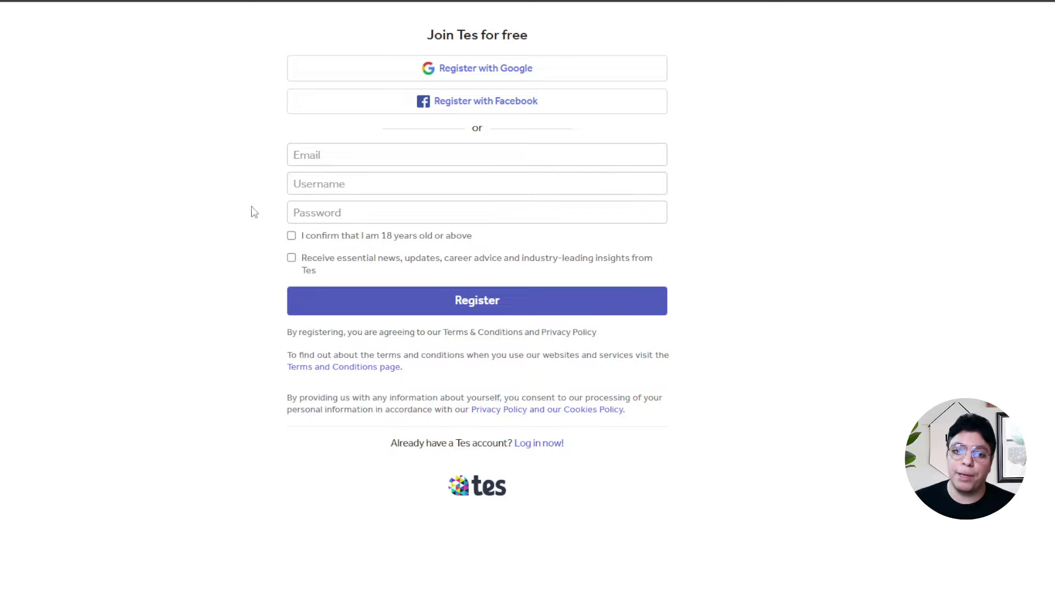
click(292, 236)
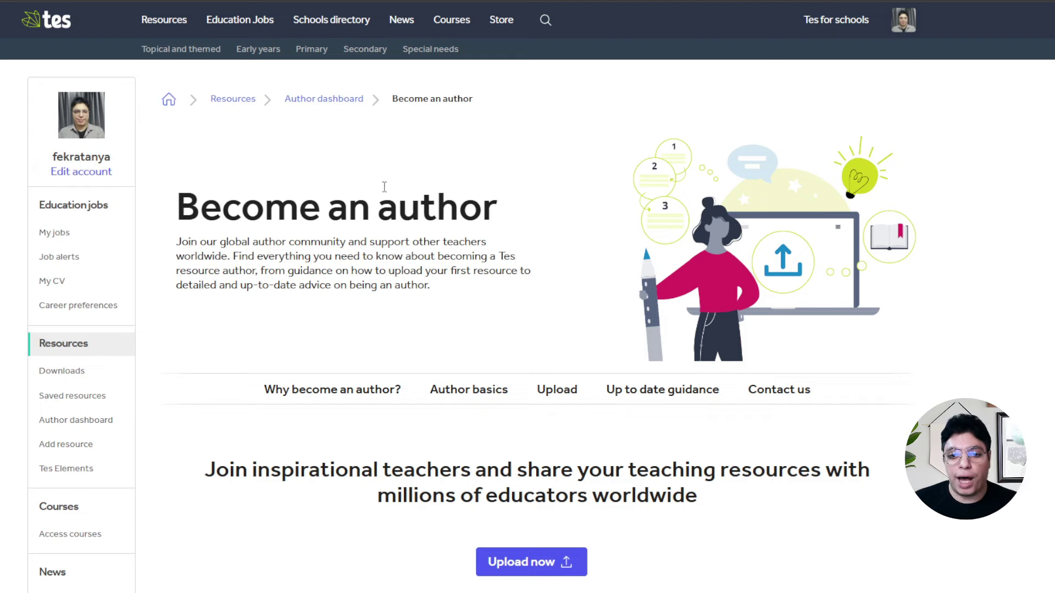
Step: Start a new resource upload from the "Become an author" page and examine the title and description fields
scroll(392, 362, down, 1)
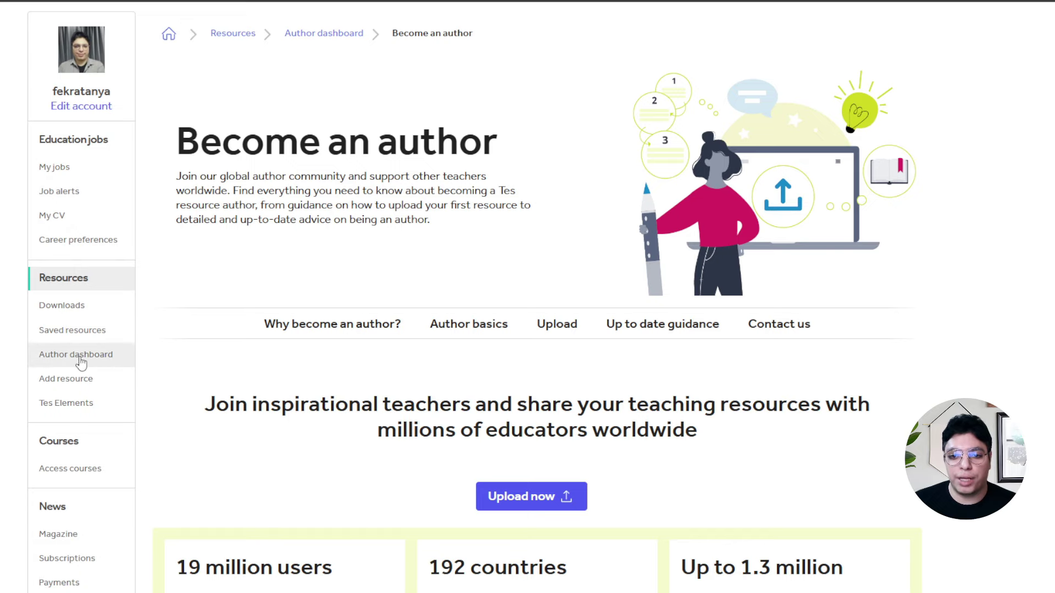
click(528, 512)
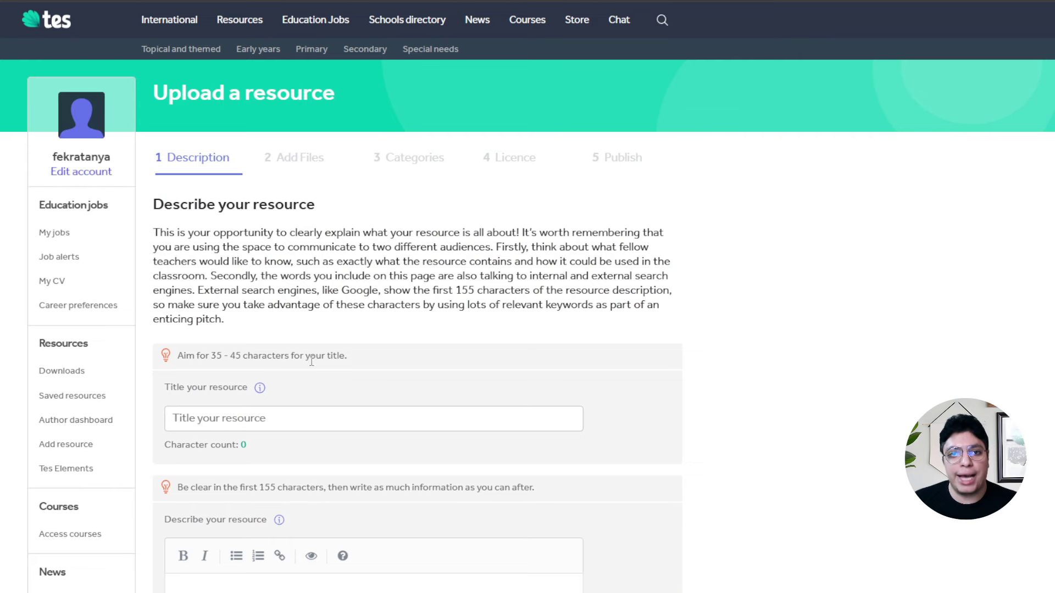
scroll(311, 360, down, 1)
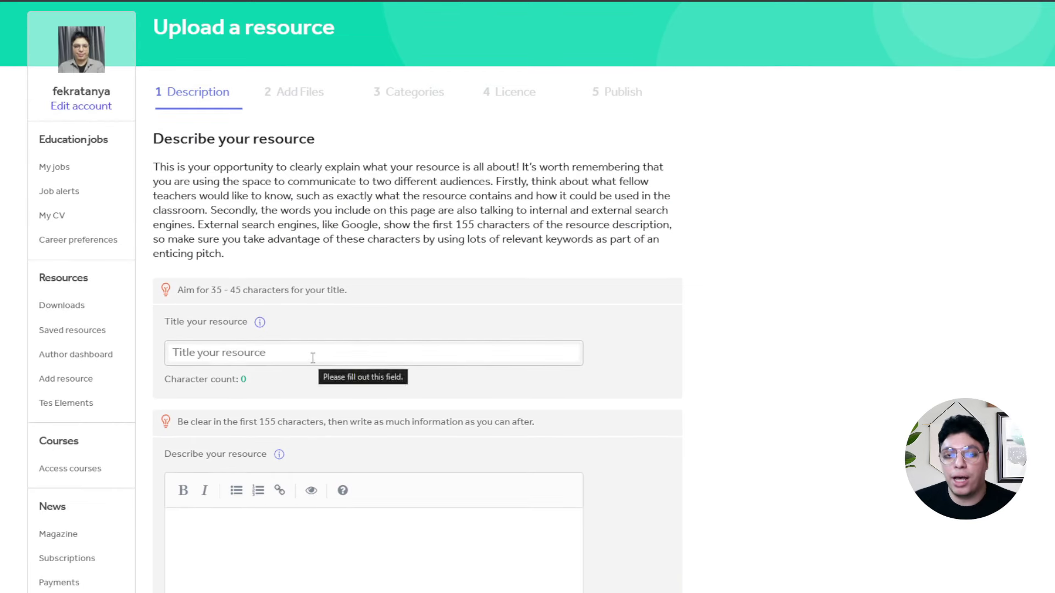
scroll(313, 360, up, 1)
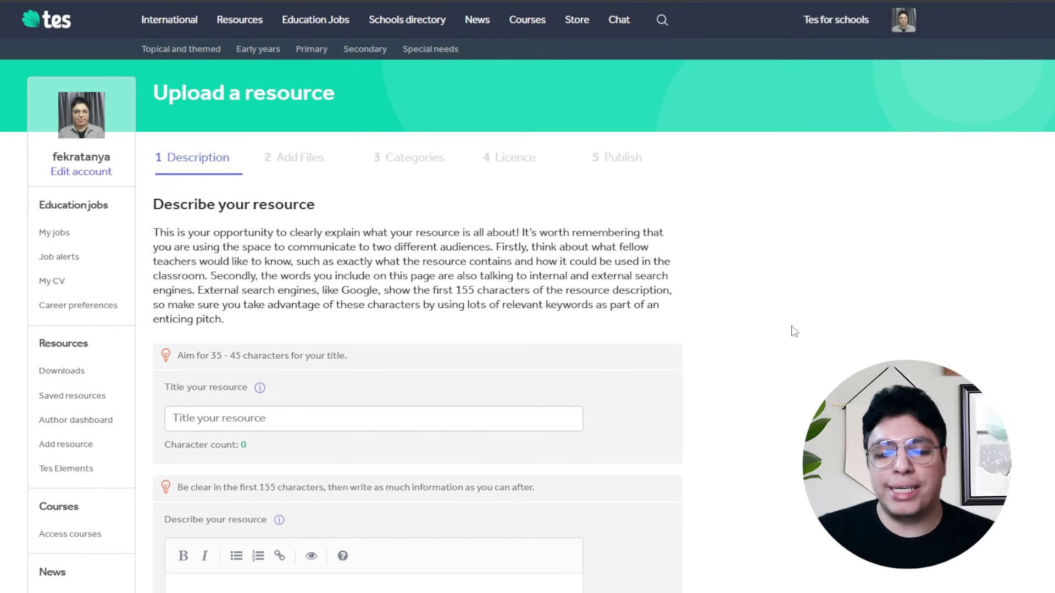